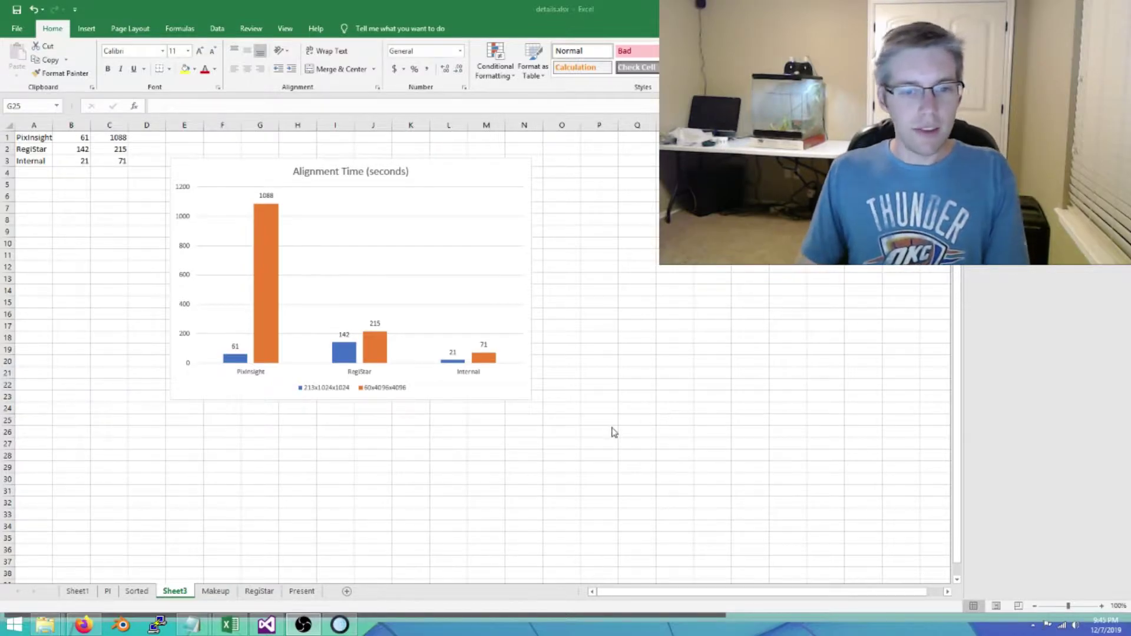
Reposition the Alignment Time (seconds) chart slightly lower and farther right on Sheet3, then deselect it
drag(465, 174, 483, 186)
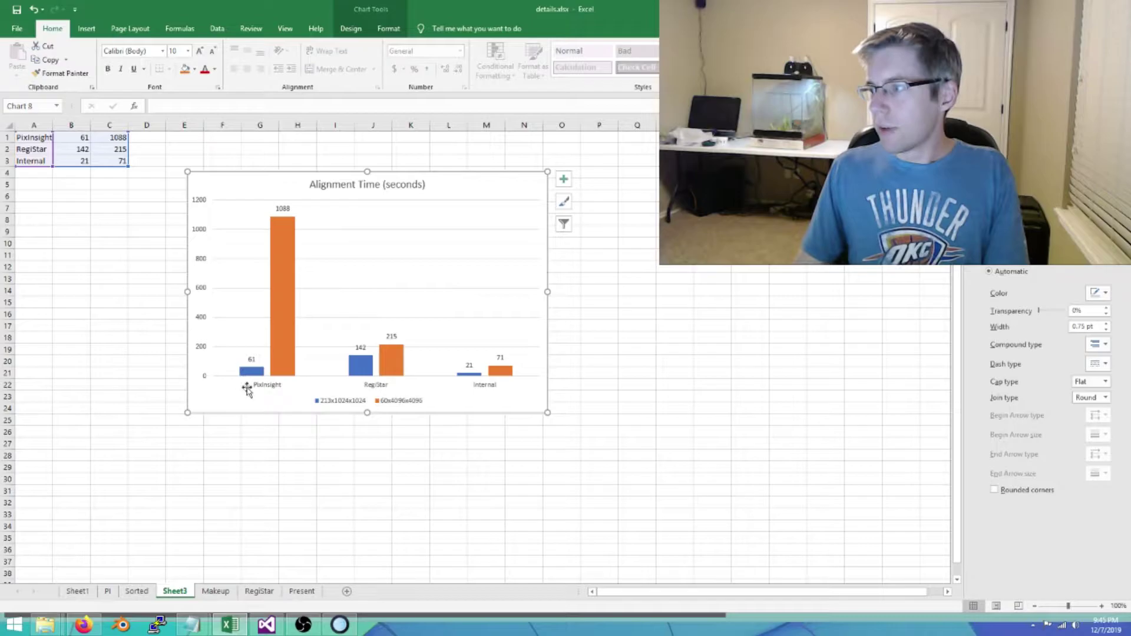
click(253, 456)
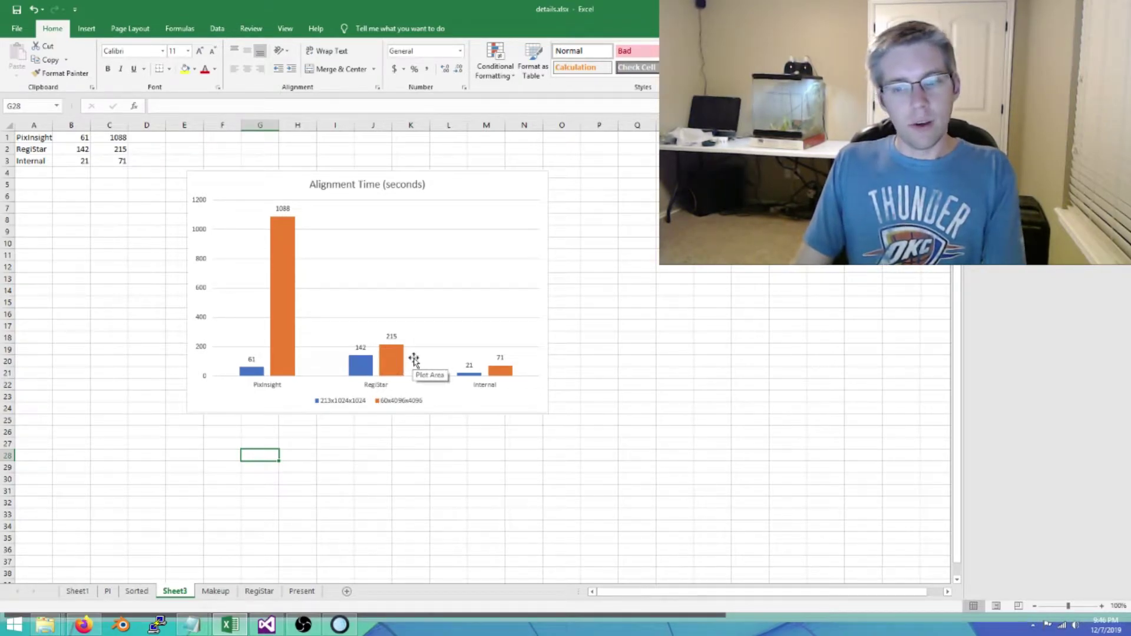
mouse_move(392, 372)
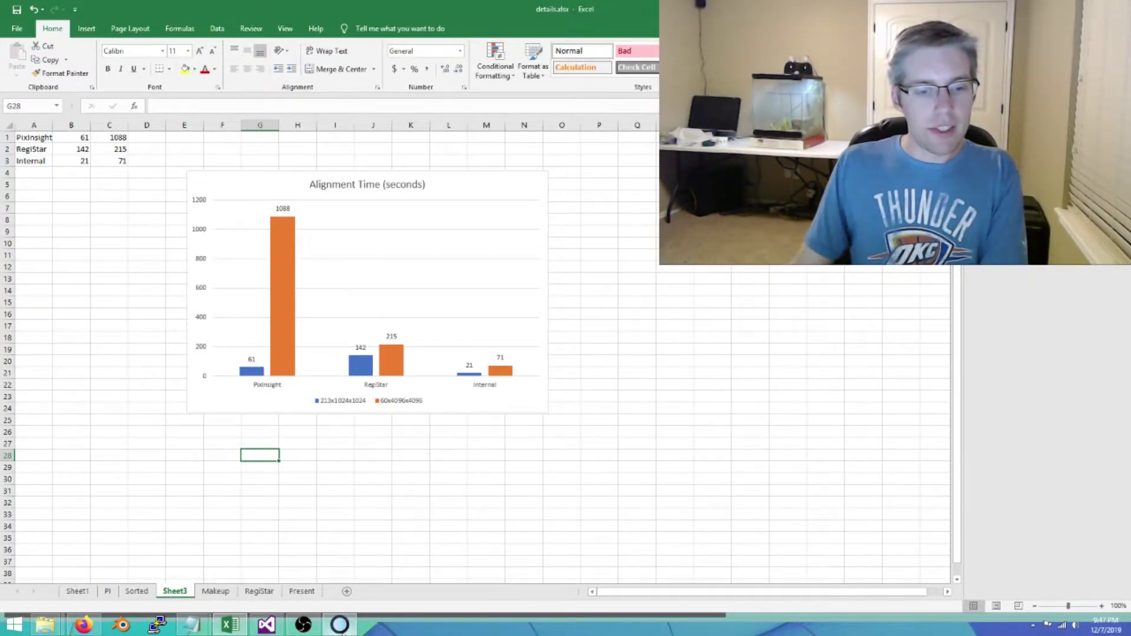
Switch to Tycho and compare the first and last images of the list at a 0.25x zoom factor
click(340, 625)
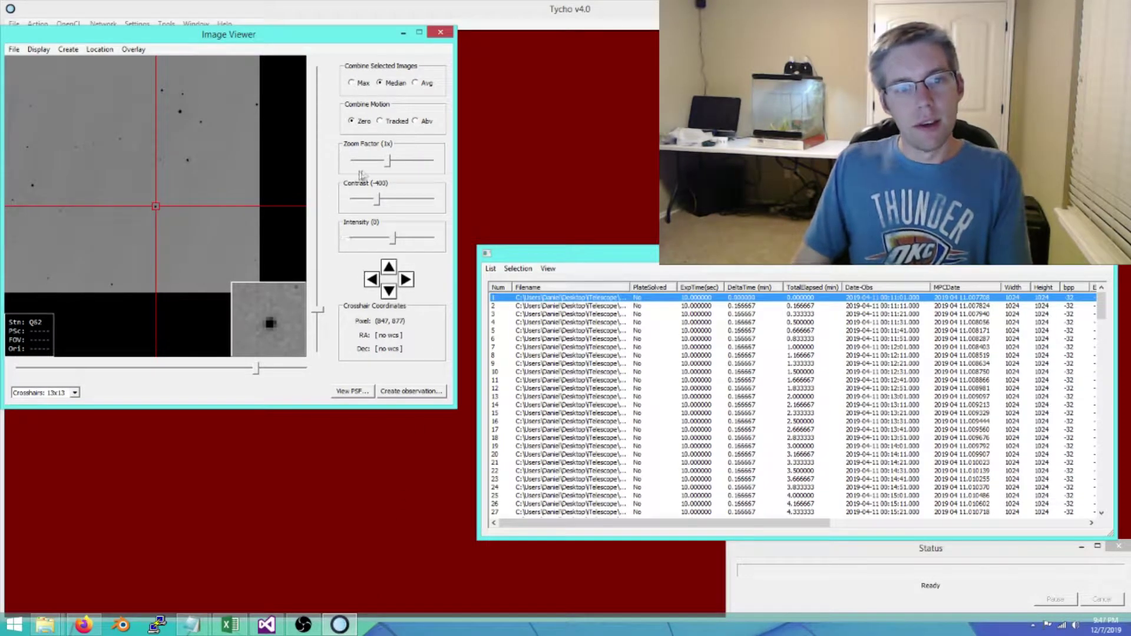
drag(387, 166, 367, 164)
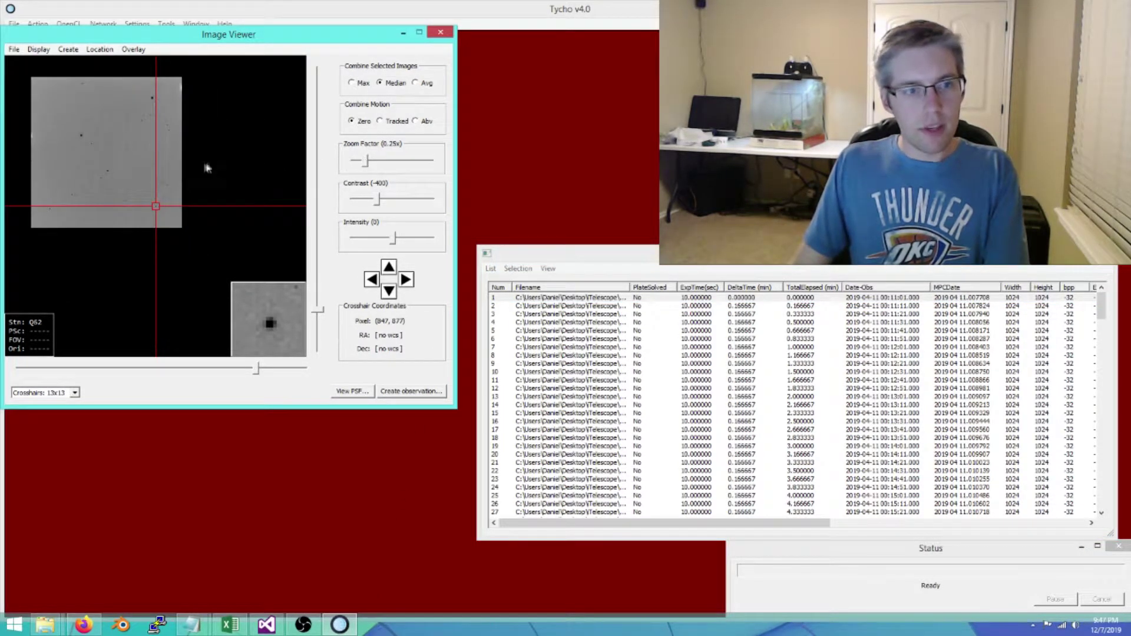
drag(1100, 307, 1100, 498)
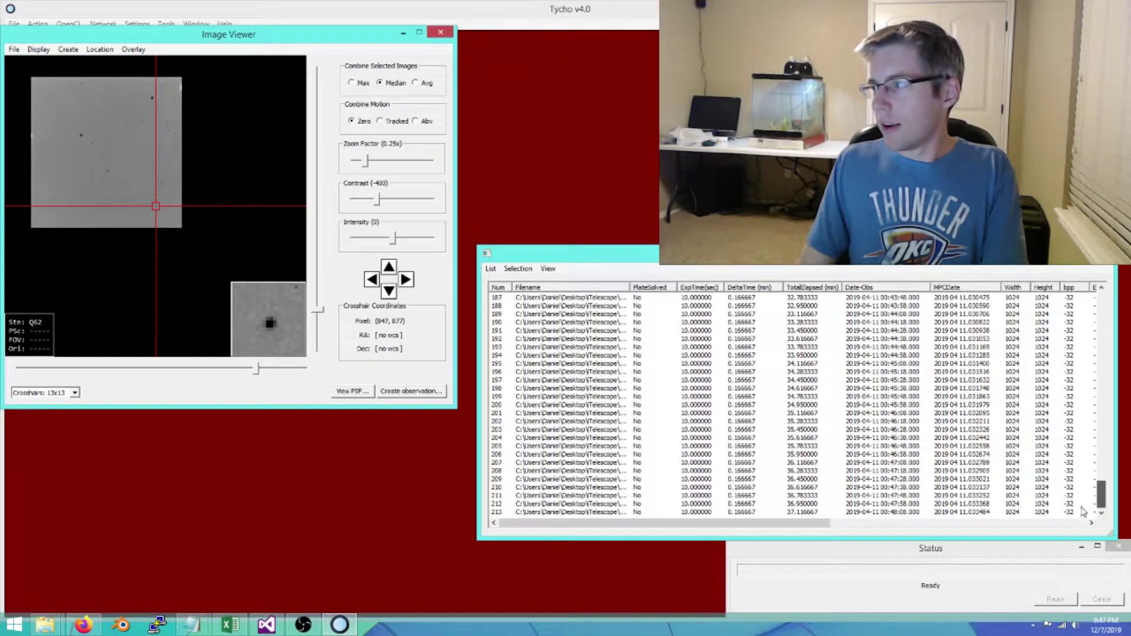
click(510, 513)
drag(1100, 498, 1100, 298)
click(531, 299)
Set the zoom factor to 2x and step through the unaligned images from 1 to 213 to examine star drift against the crosshair
drag(365, 163, 402, 169)
click(516, 298)
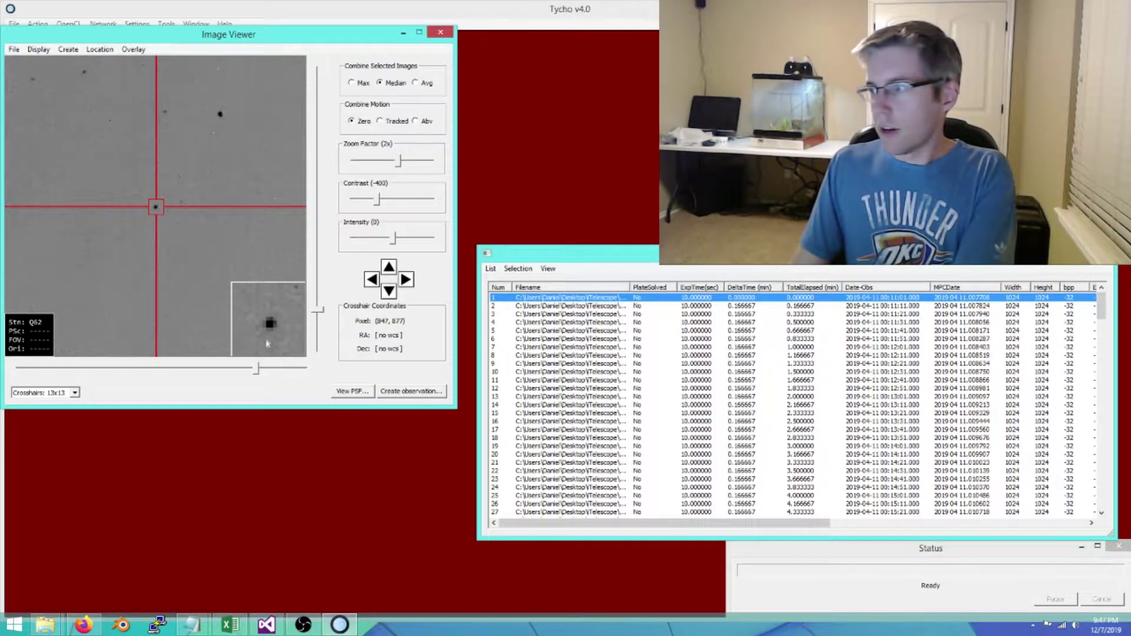
key(Down)
key(Down)
key(Down)
key(Down)
key(Down)
key(Down)
key(Down)
key(Down)
key(Down)
key(Down)
key(Down)
key(Down)
key(Down)
key(Down)
key(Down)
key(Down)
key(Down)
key(Down)
key(Down)
key(Down)
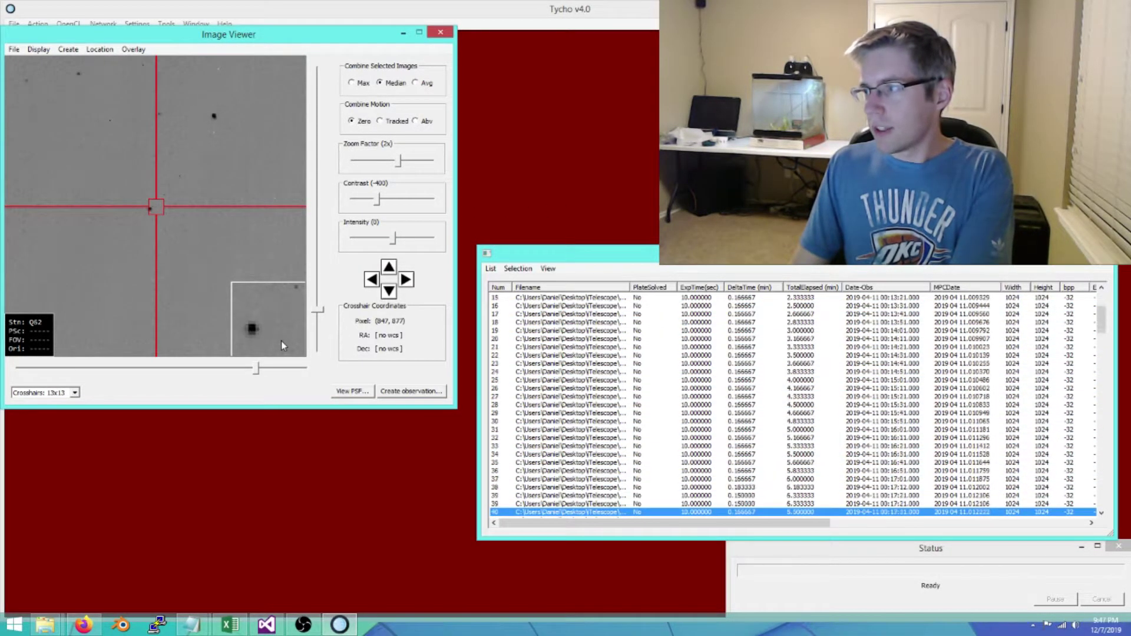
key(Down)
key(Down)
key(Down)
key(Down)
key(Down)
key(Down)
key(Down)
key(Down)
key(Down)
key(Down)
key(Down)
key(Down)
key(Down)
key(Down)
key(Down)
key(Down)
key(Down)
key(Down)
key(Down)
key(Down)
key(Down)
key(Down)
key(Down)
key(Down)
key(Down)
key(Down)
key(Down)
key(Down)
key(Down)
key(Down)
key(Down)
key(Down)
key(Down)
key(Down)
key(Down)
key(Down)
key(Down)
key(Down)
key(Down)
key(Down)
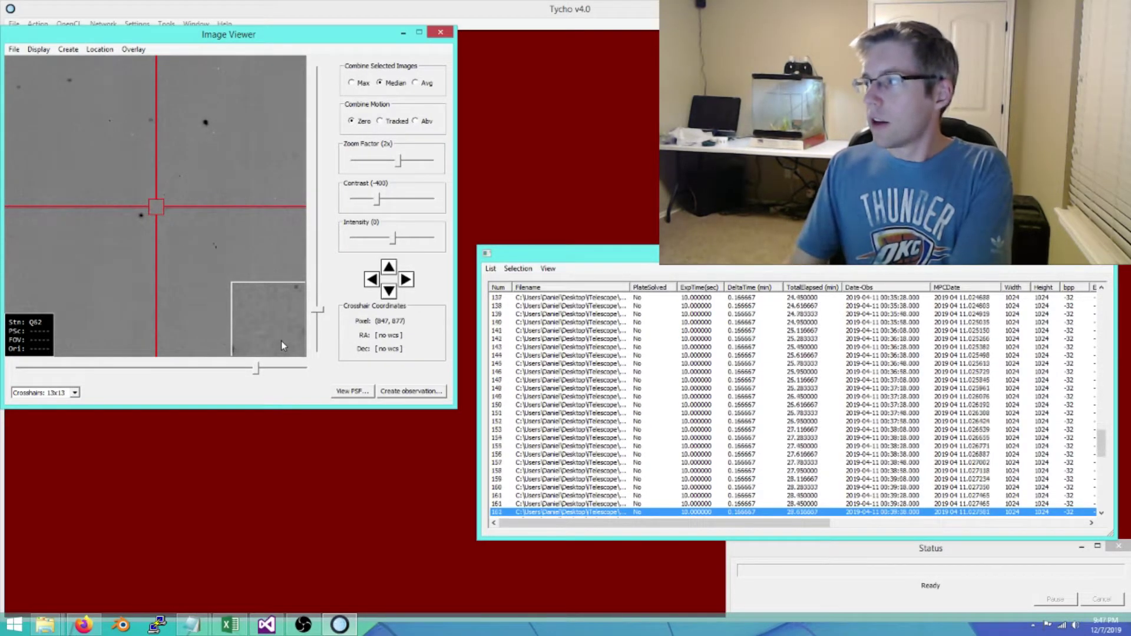
key(Down)
key(Down)
key(Down)
key(Down)
key(Down)
key(Down)
key(Down)
key(Down)
key(Down)
key(Down)
key(Down)
key(Down)
key(Down)
key(Down)
key(Down)
key(Down)
key(Down)
key(Down)
key(Down)
key(Down)
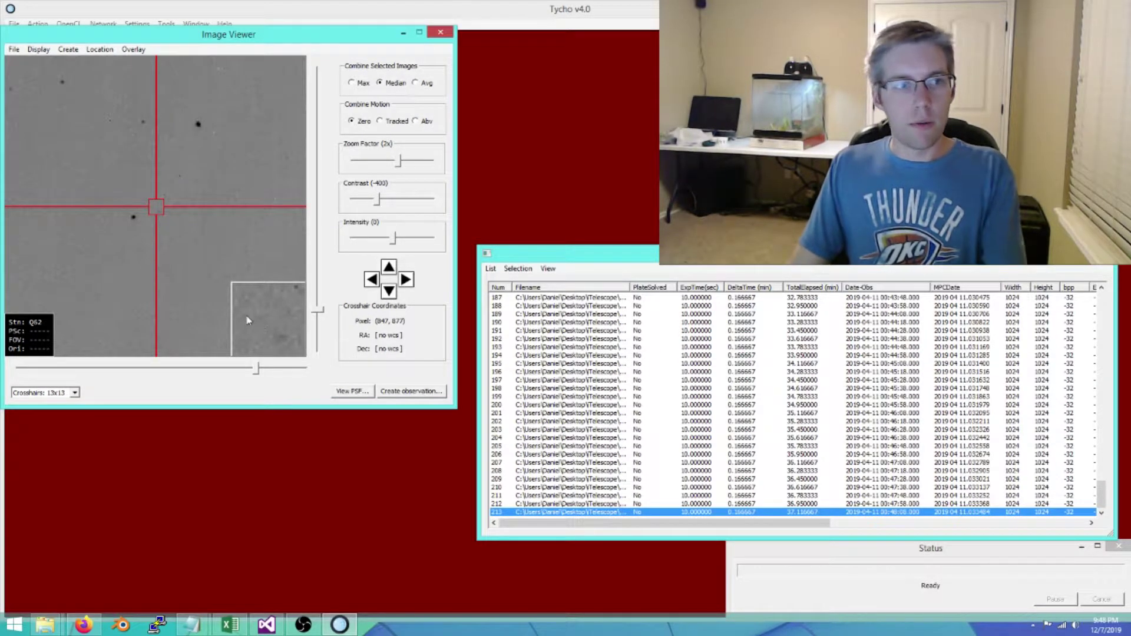
Align the loaded images with the Internal alignment routine, using the given source and output directories
click(38, 24)
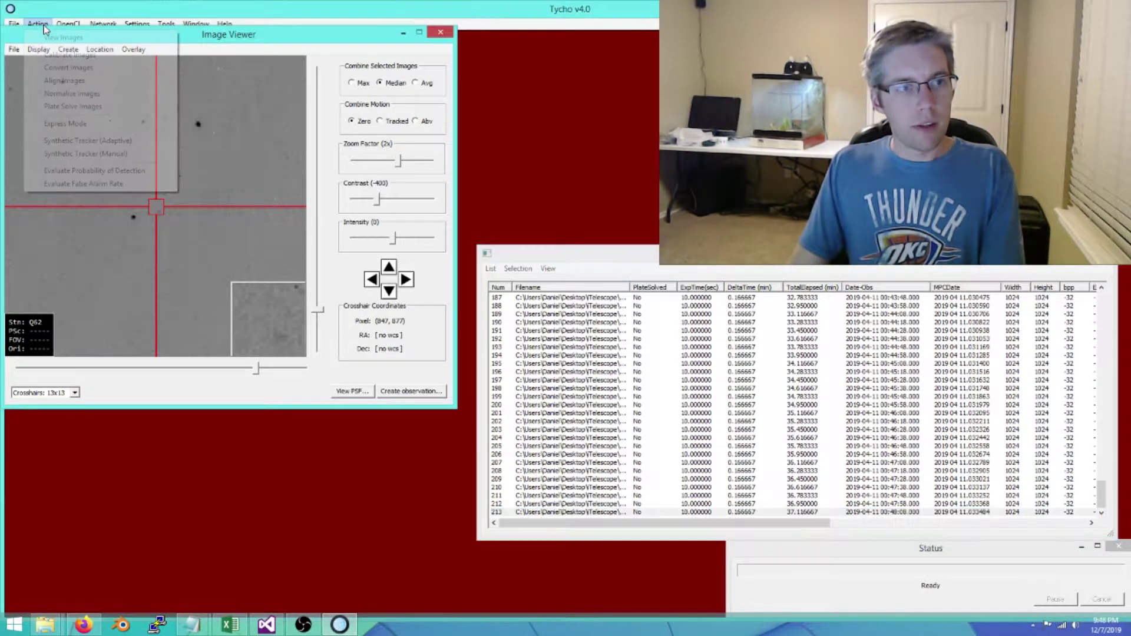
click(63, 80)
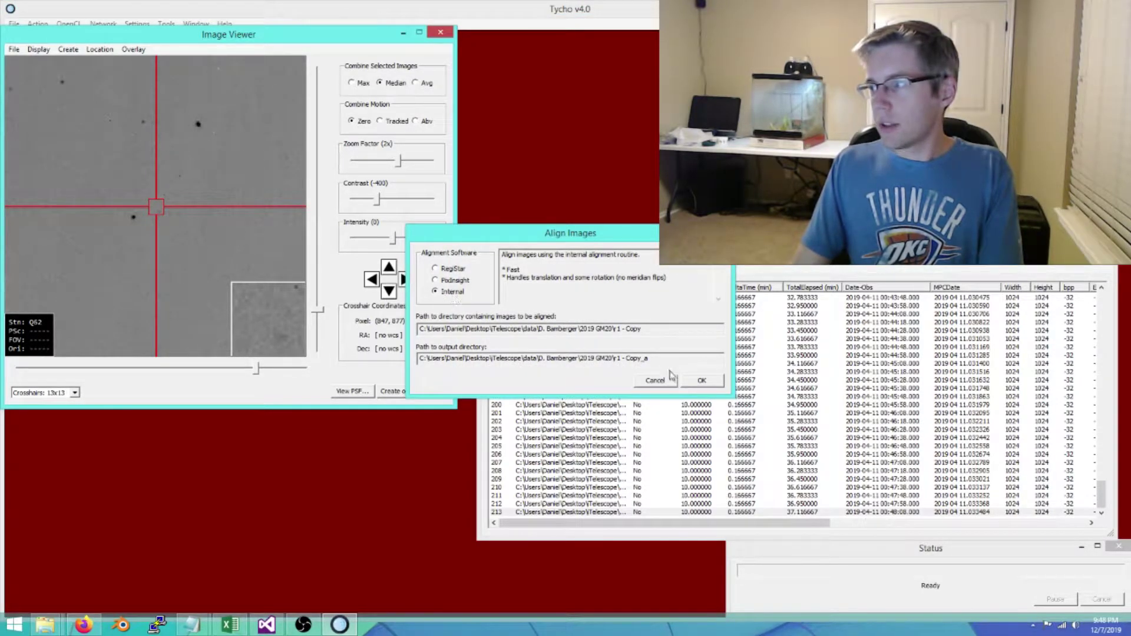
click(701, 380)
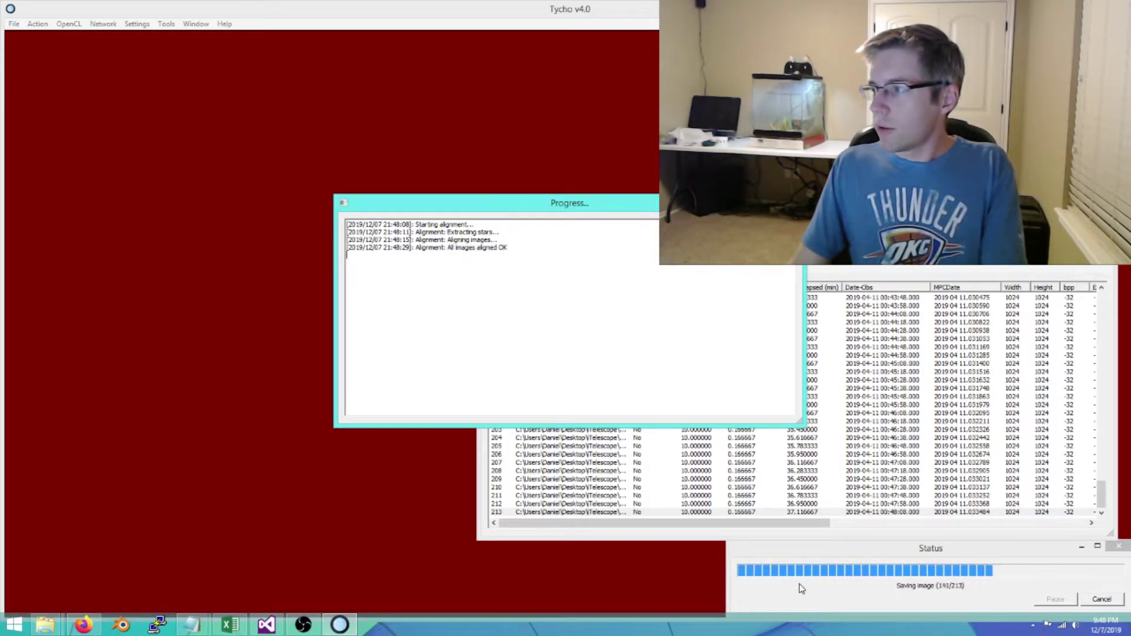
Load all aligned FITS images from the r1 - Copy_a output folder into the image list
click(861, 281)
click(490, 268)
click(508, 279)
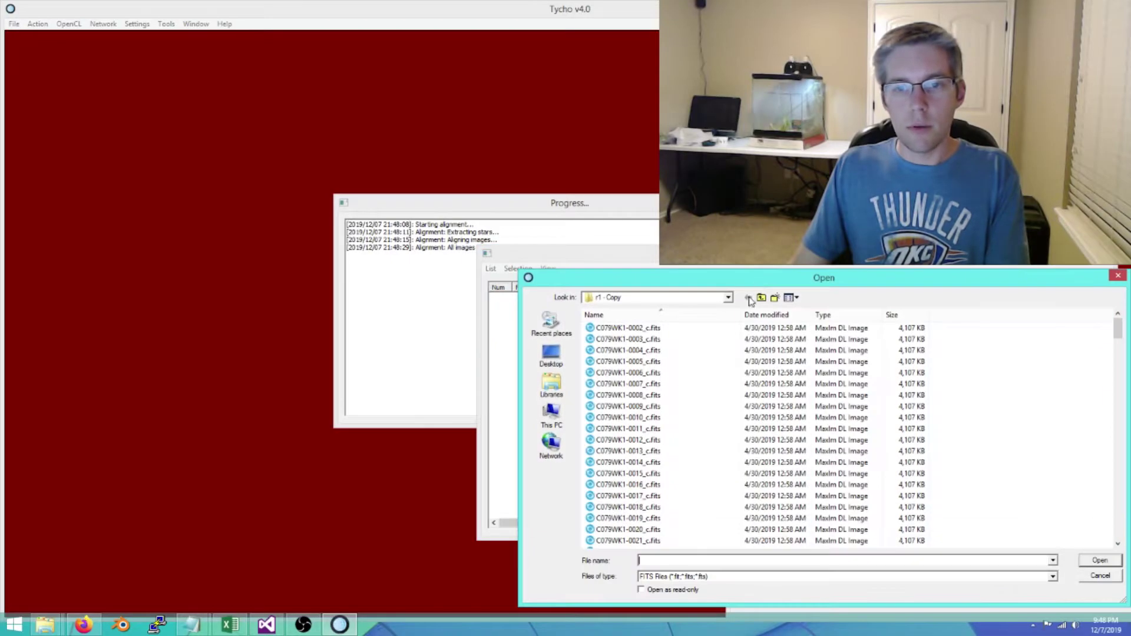
click(761, 298)
double_click(626, 351)
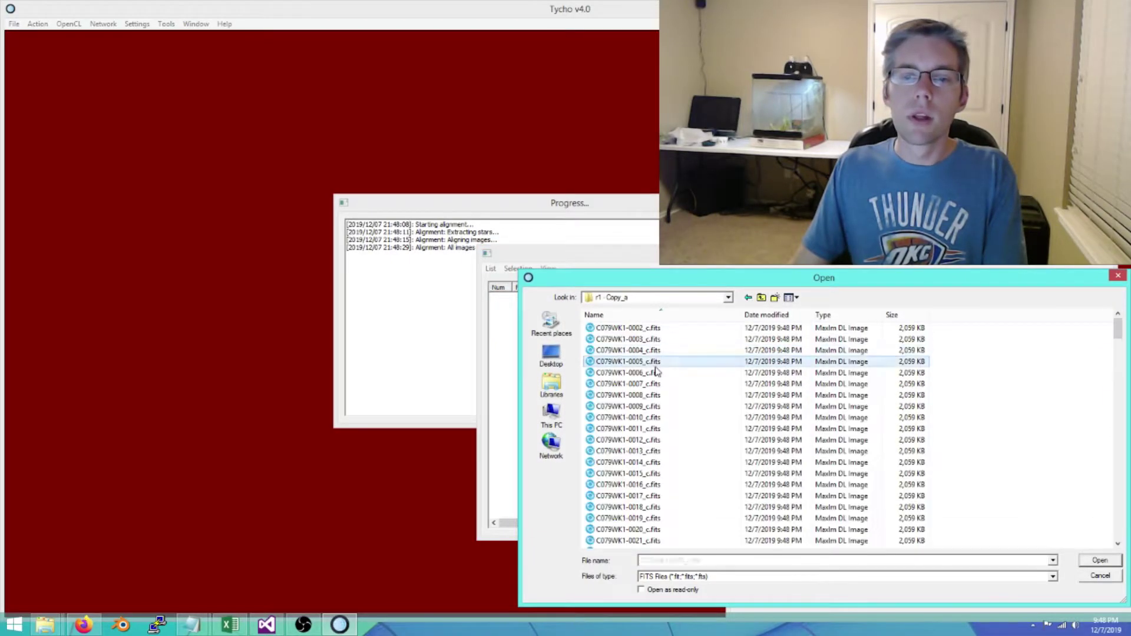
click(656, 363)
key(ctrl+a)
click(1091, 561)
Open the aligned images for viewing, set the zoom factor to 1x and centre the crosshair on the star at pixel (847, 877)
click(38, 24)
click(59, 36)
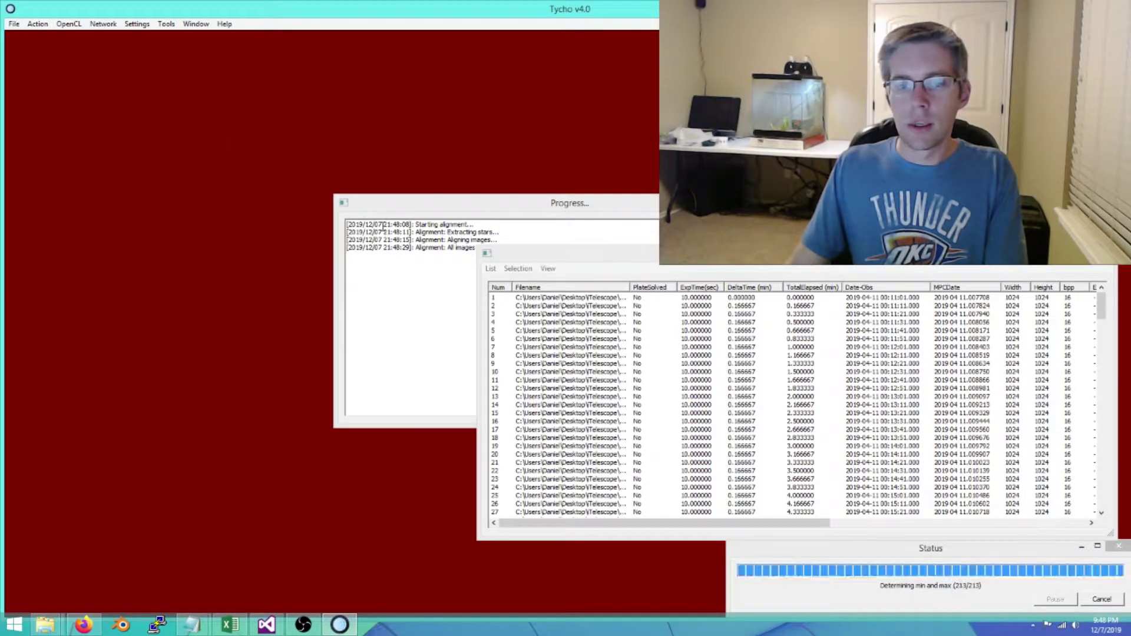
drag(324, 233, 325, 325)
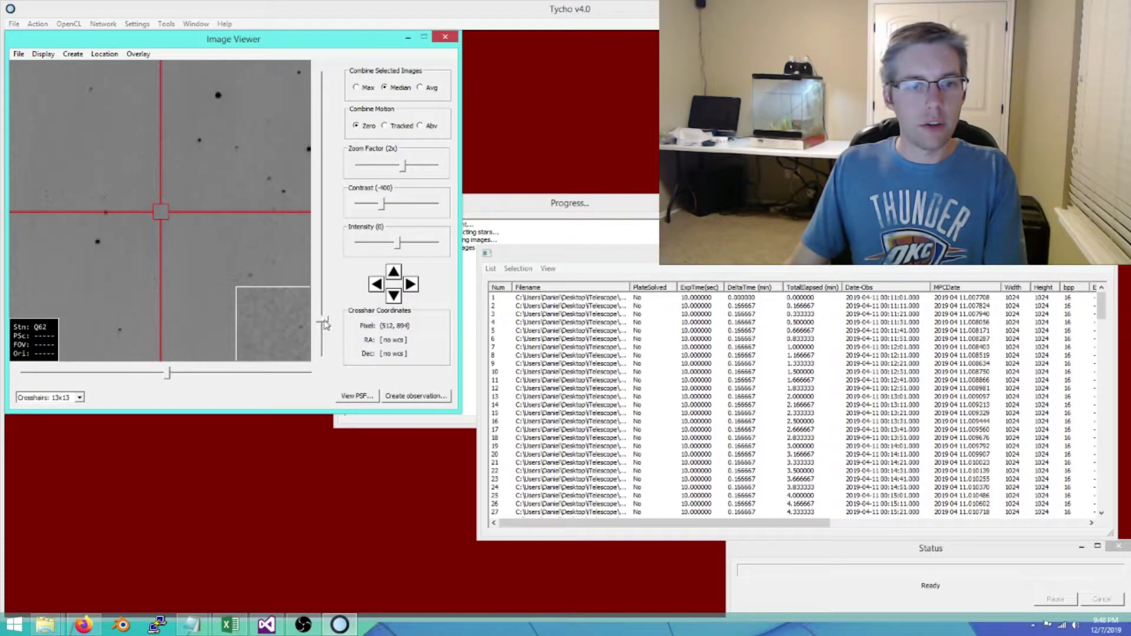
drag(169, 373, 266, 373)
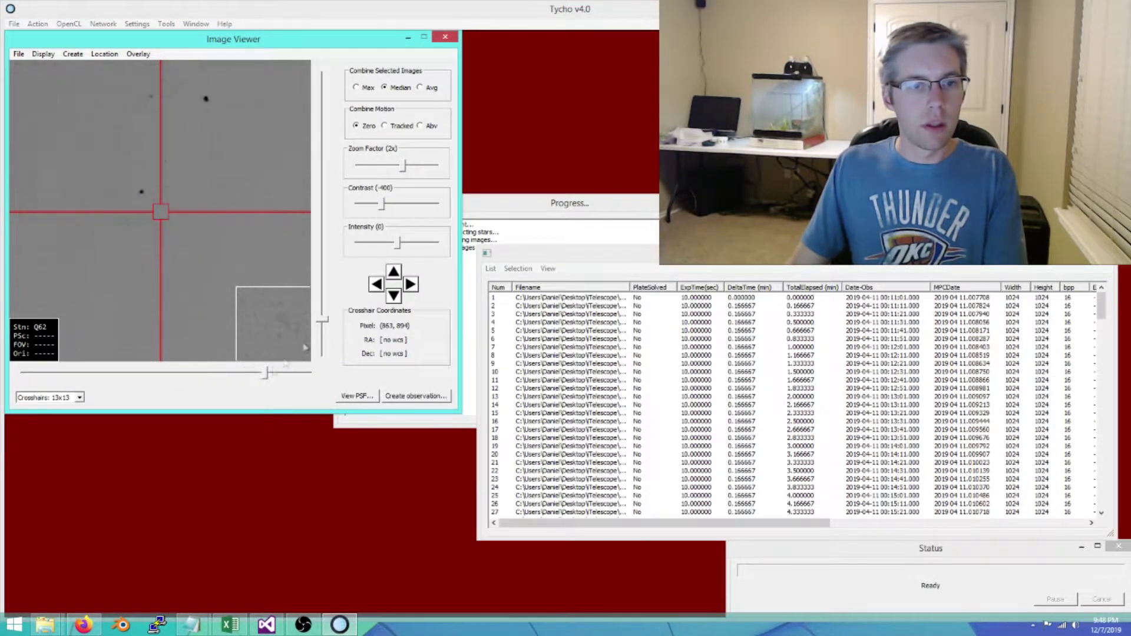
click(393, 169)
click(152, 203)
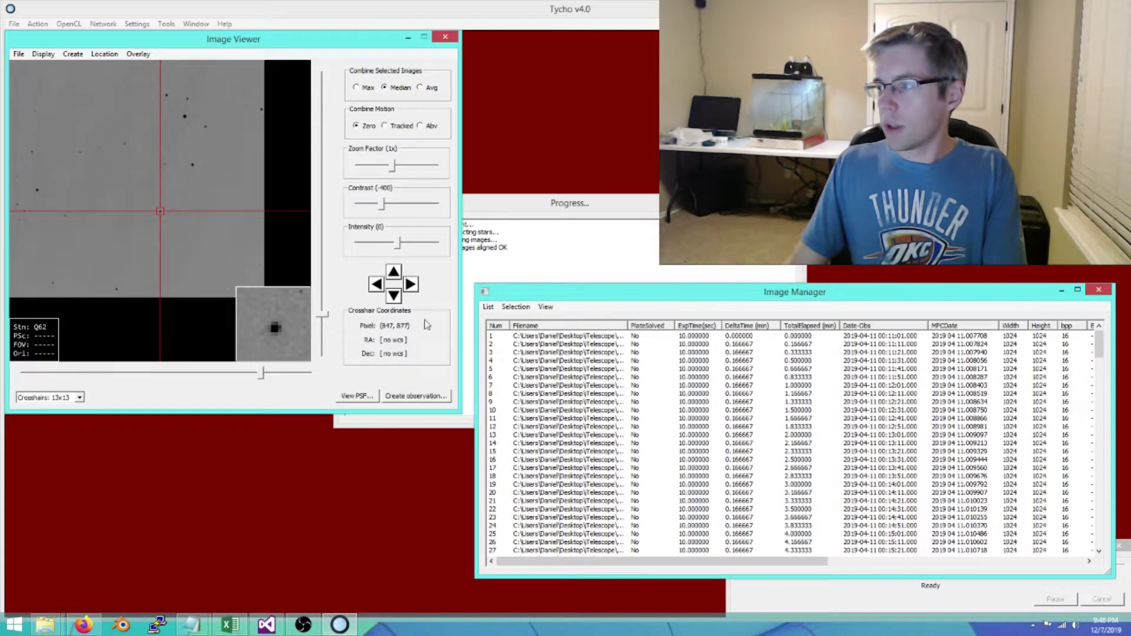
Step through the aligned images from 1 to 213 to examine the star's position against the crosshair
click(524, 338)
key(Down)
key(Down)
key(Down)
key(Down)
key(Down)
key(Down)
key(Down)
key(Down)
key(Down)
key(Down)
key(Down)
key(Down)
key(Down)
key(Down)
key(Down)
key(Down)
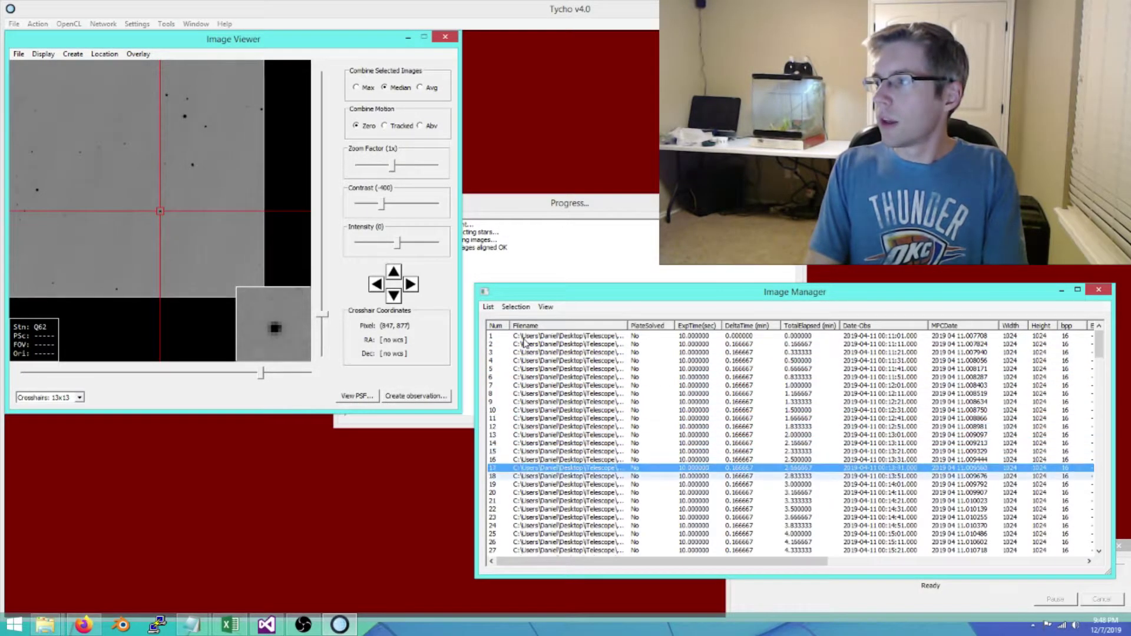
key(Down)
key(Down)
key(Down)
key(Down)
key(Down)
key(Down)
key(Down)
key(Down)
key(Down)
key(Down)
key(Down)
key(Down)
key(Down)
key(Down)
key(Down)
key(Down)
key(Down)
key(Down)
key(Down)
key(Down)
key(Down)
key(Down)
key(Down)
key(Down)
key(Down)
key(Down)
key(Down)
key(Down)
key(Down)
key(Down)
key(Down)
key(Down)
key(Down)
key(Down)
key(Down)
key(Down)
key(Down)
key(Down)
key(Down)
key(Down)
key(Down)
key(Down)
key(Down)
key(Down)
key(Down)
key(Down)
key(Down)
key(Down)
key(Down)
key(Down)
key(Down)
key(Down)
key(Down)
key(Down)
key(Down)
key(Down)
key(Down)
key(Down)
key(Down)
key(Down)
key(Down)
key(Down)
key(Down)
key(Down)
key(Down)
key(Down)
key(Down)
key(Down)
key(Down)
key(Down)
key(Down)
key(Down)
key(Down)
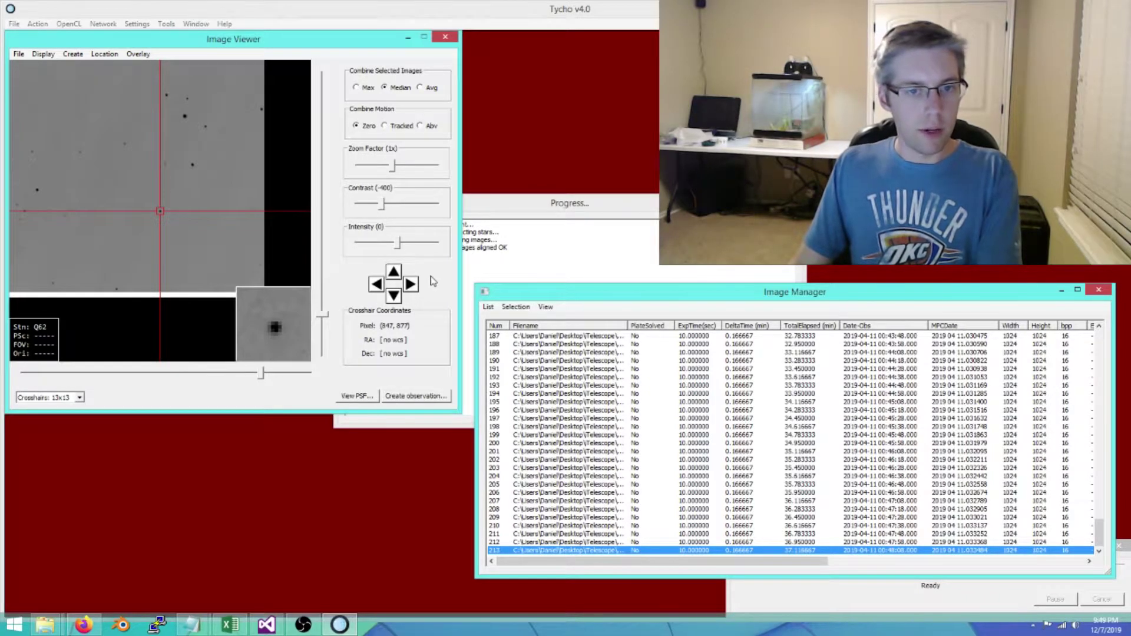
Reset the image list to clear the aligned image set
click(488, 307)
click(488, 307)
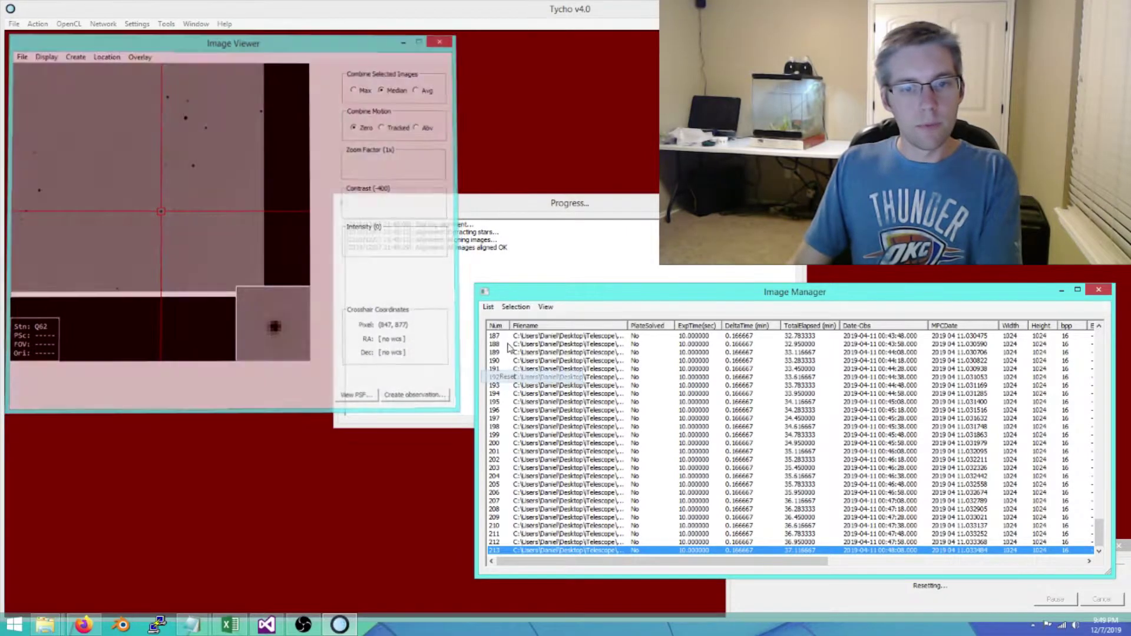
click(489, 306)
click(513, 347)
Load all FITS images from the r60 folder inside 2019-06-04_T09 into the image list
click(488, 307)
click(520, 320)
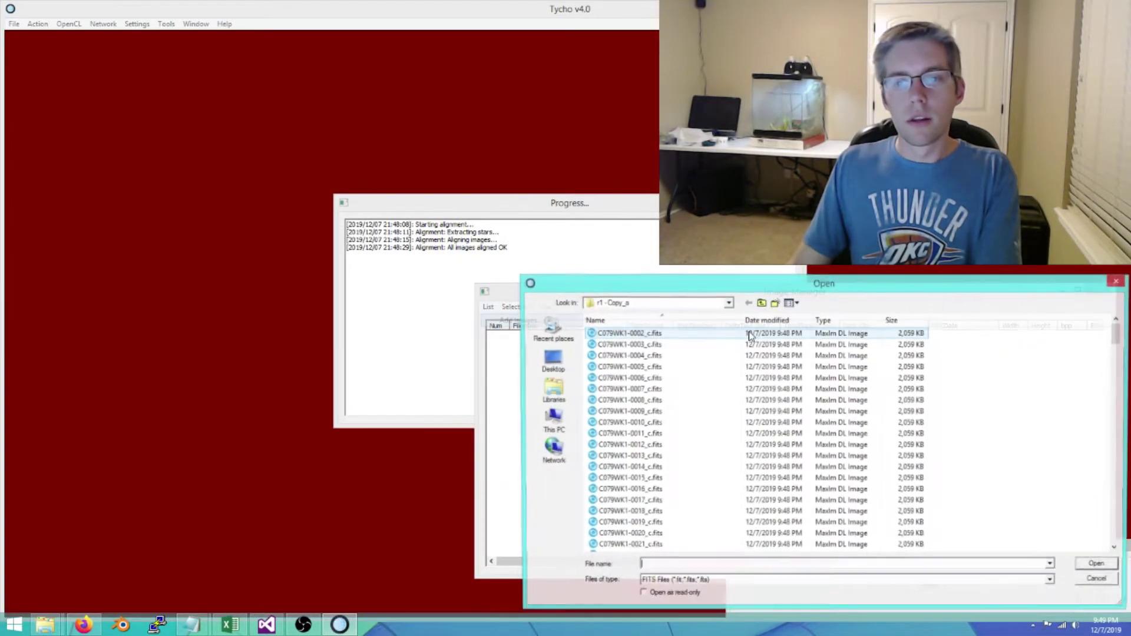
click(760, 303)
click(760, 302)
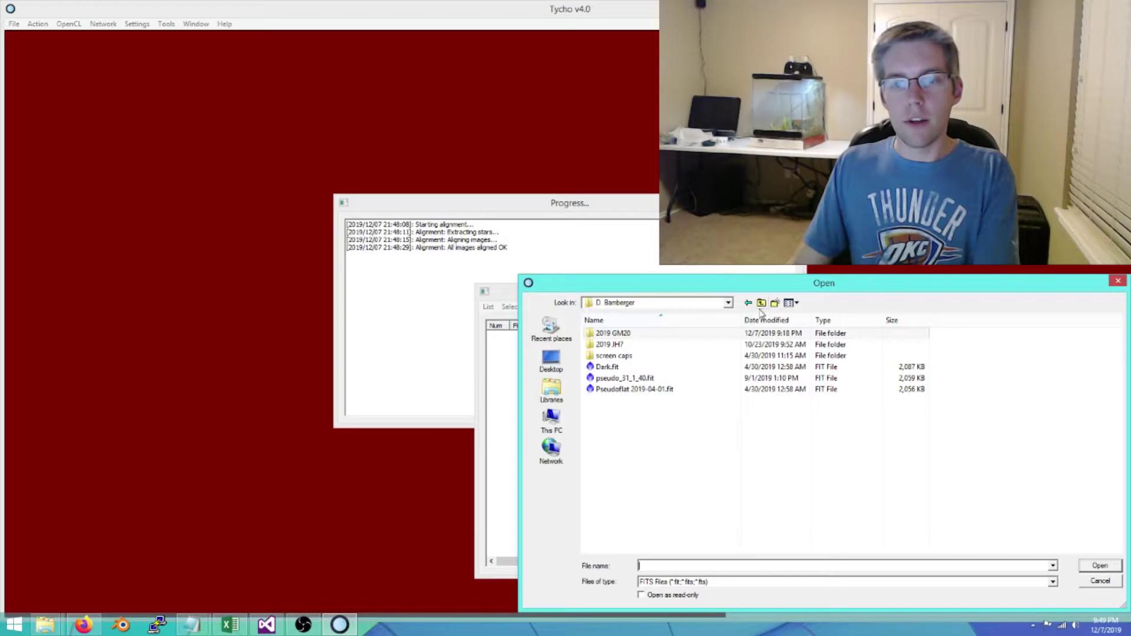
click(761, 303)
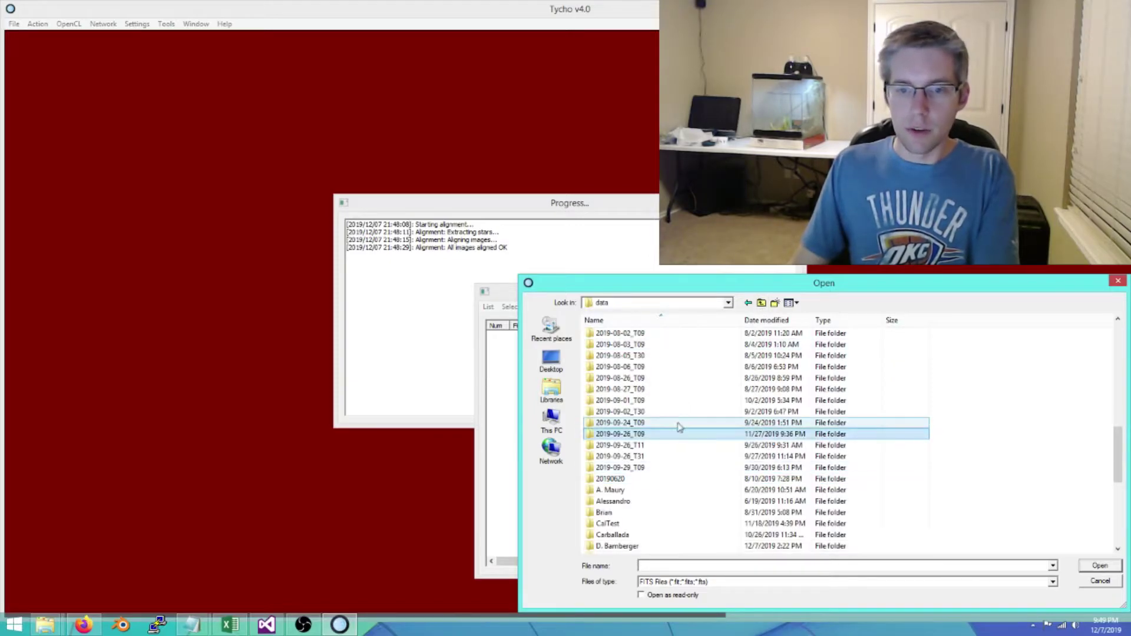
scroll(681, 420, up, 4)
scroll(678, 416, up, 4)
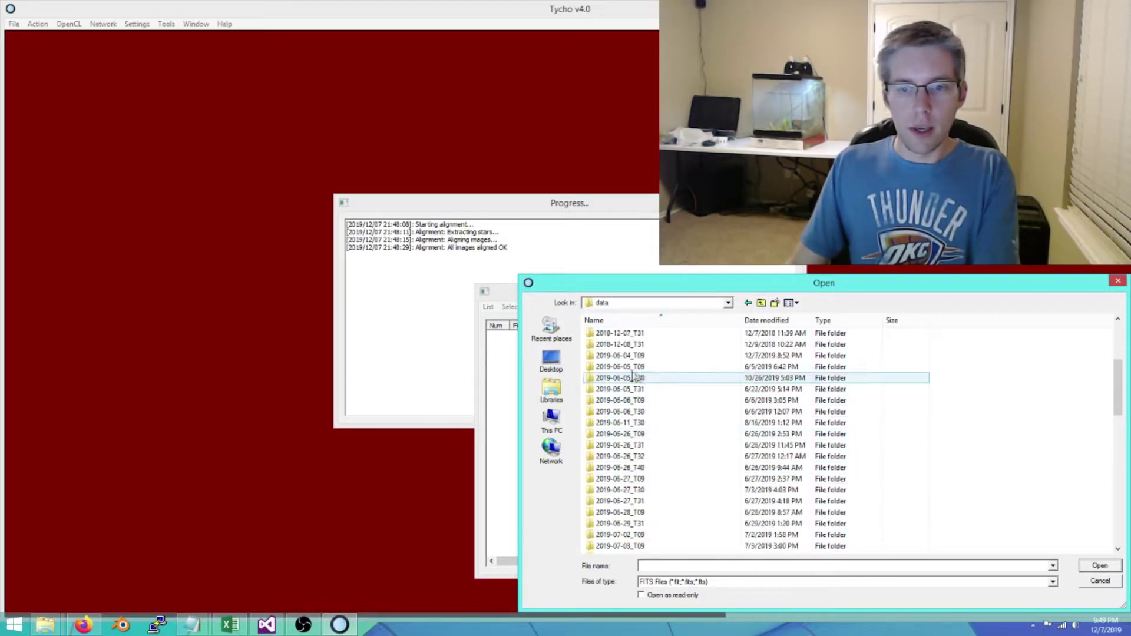
double_click(626, 356)
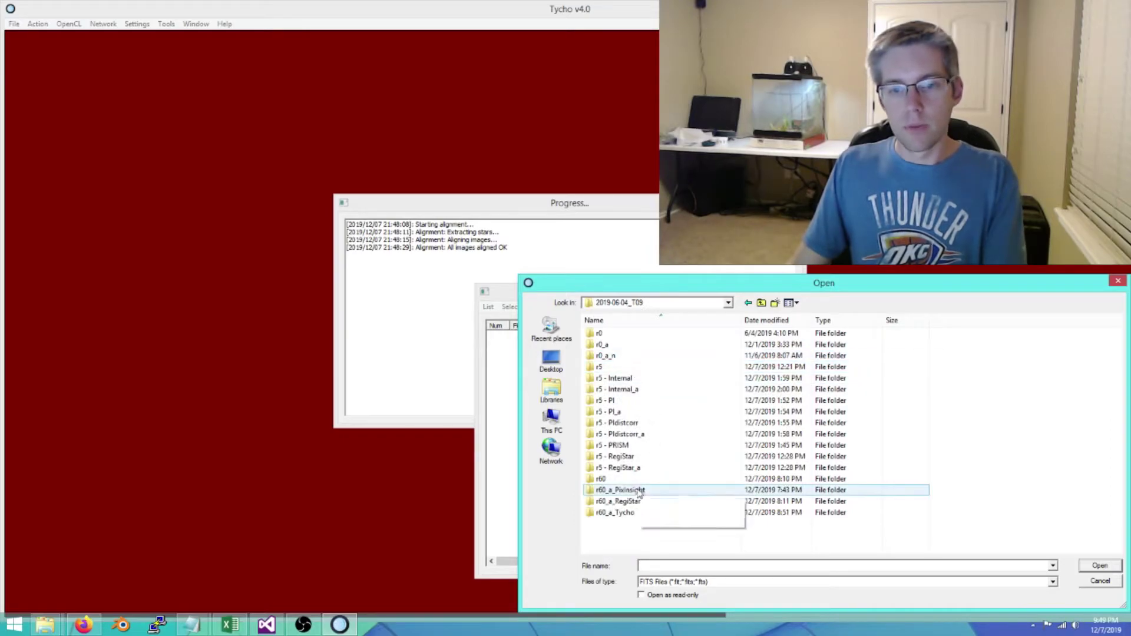
double_click(621, 478)
click(619, 417)
key(ctrl+a)
key(Return)
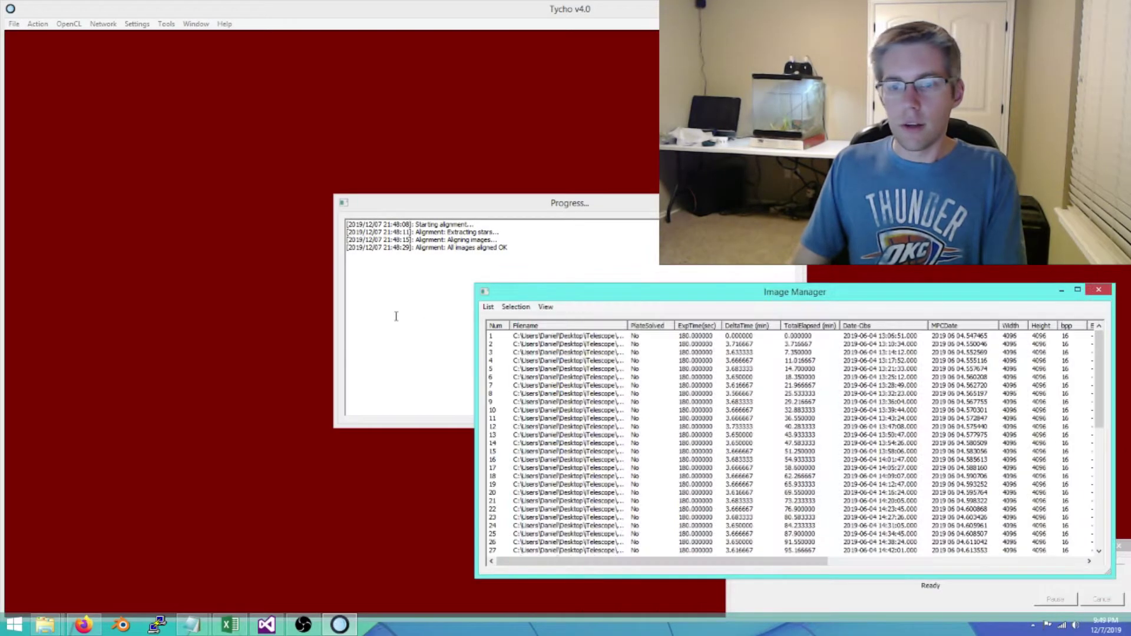
Open the loaded r60 images for viewing, set the zoom factor to 0.125x and reset the contrast to 0
click(37, 23)
click(44, 38)
drag(553, 295, 549, 259)
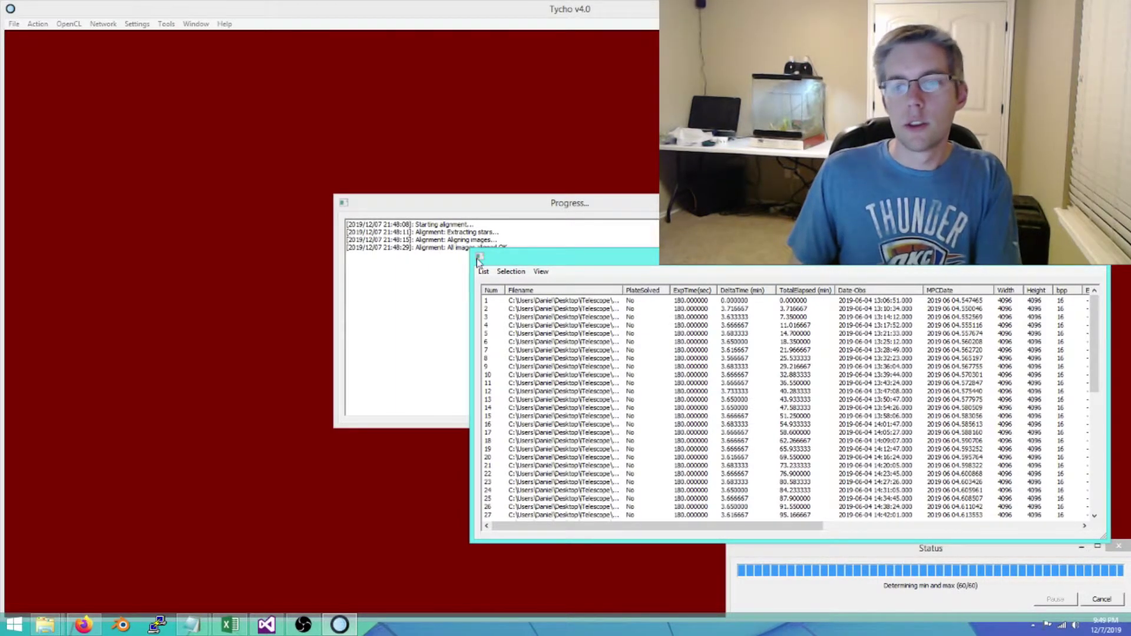
drag(393, 165, 357, 166)
click(193, 255)
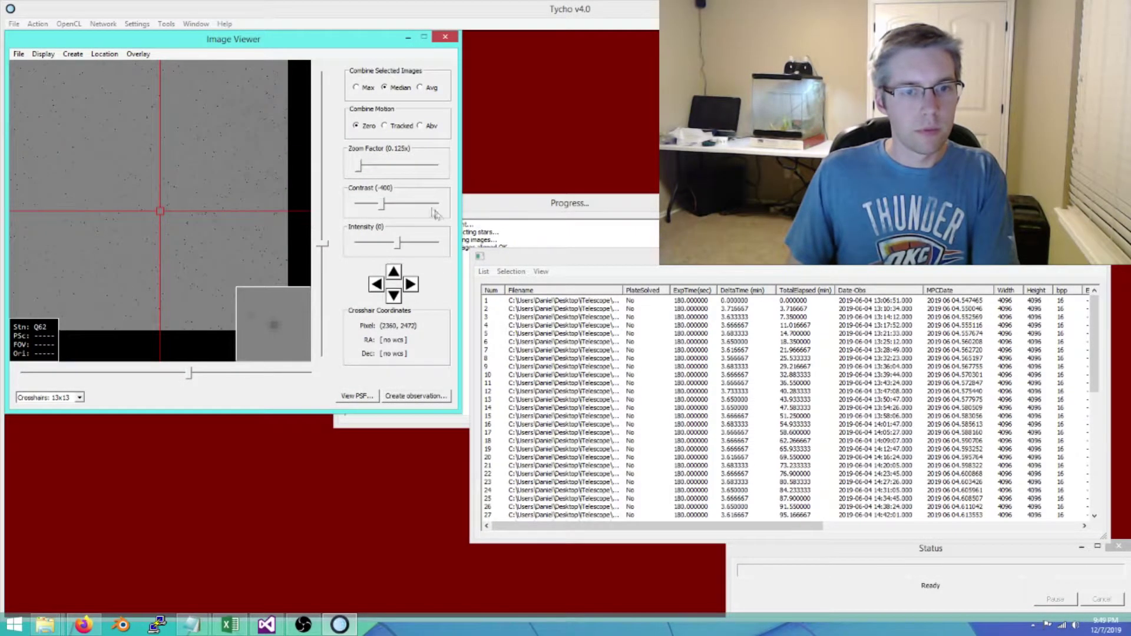
right_click(384, 205)
click(171, 201)
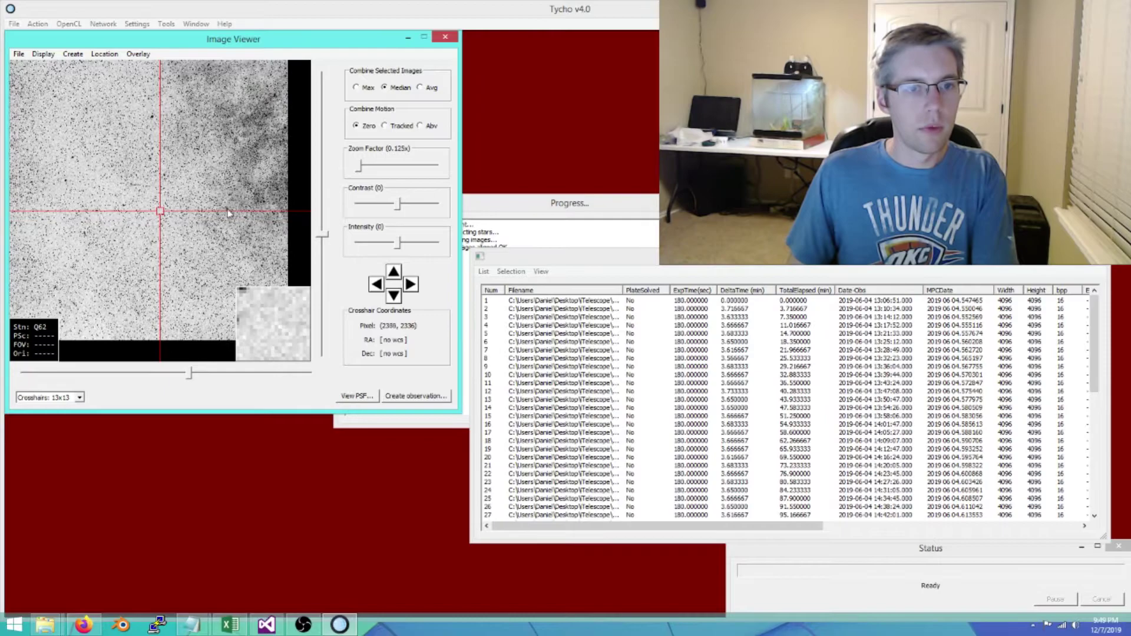
Step through the r60 images from 1 to 40 to examine how the star field and background shift across the frame
click(495, 303)
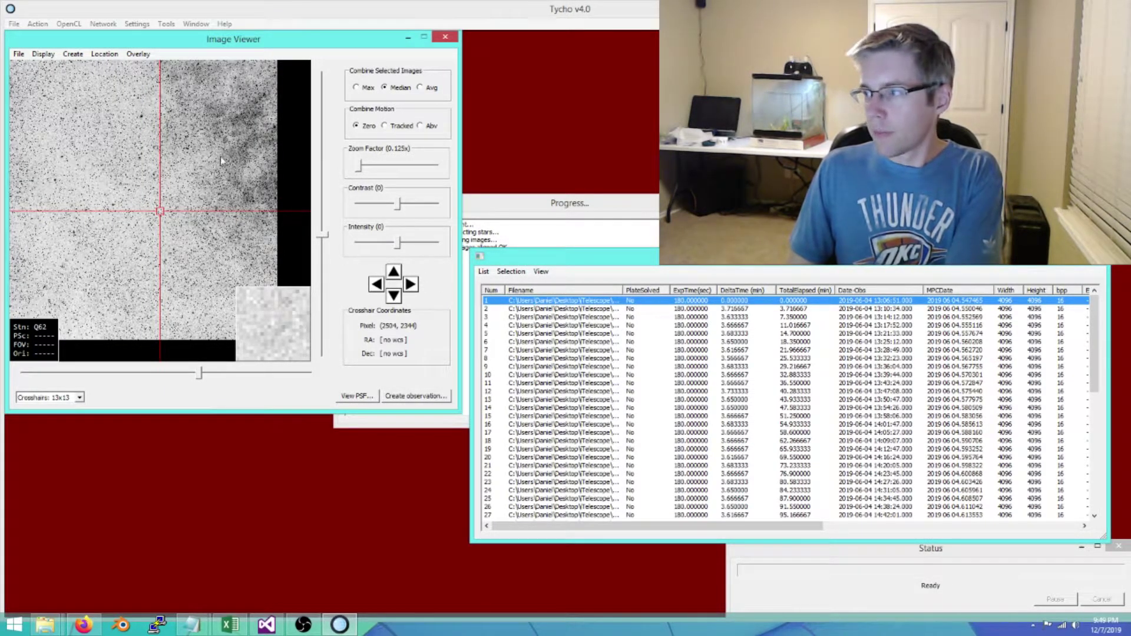
key(Down)
key(Down)
key(Down)
key(Down)
key(Down)
key(Down)
key(Down)
key(Down)
key(Down)
key(Down)
key(Down)
key(Down)
key(Down)
key(Down)
key(Down)
key(Down)
key(Down)
key(Down)
key(Down)
key(Down)
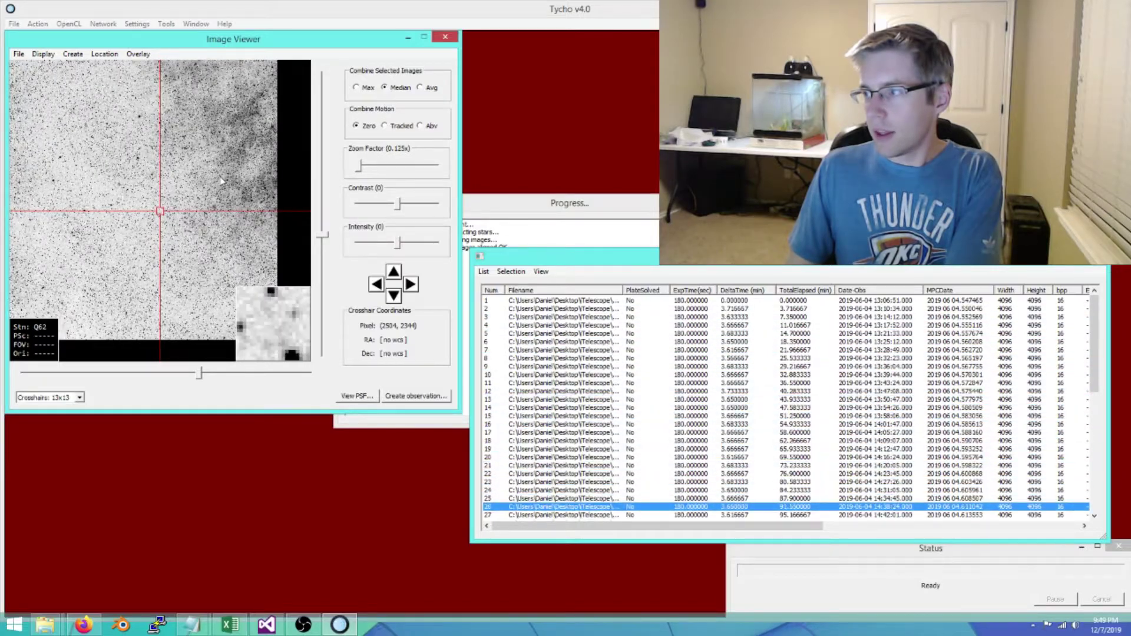
key(Down)
key(Down)
key(Down)
key(Down)
key(Down)
key(Down)
key(Down)
key(Down)
key(Down)
key(Down)
key(Down)
key(Down)
key(Down)
key(Down)
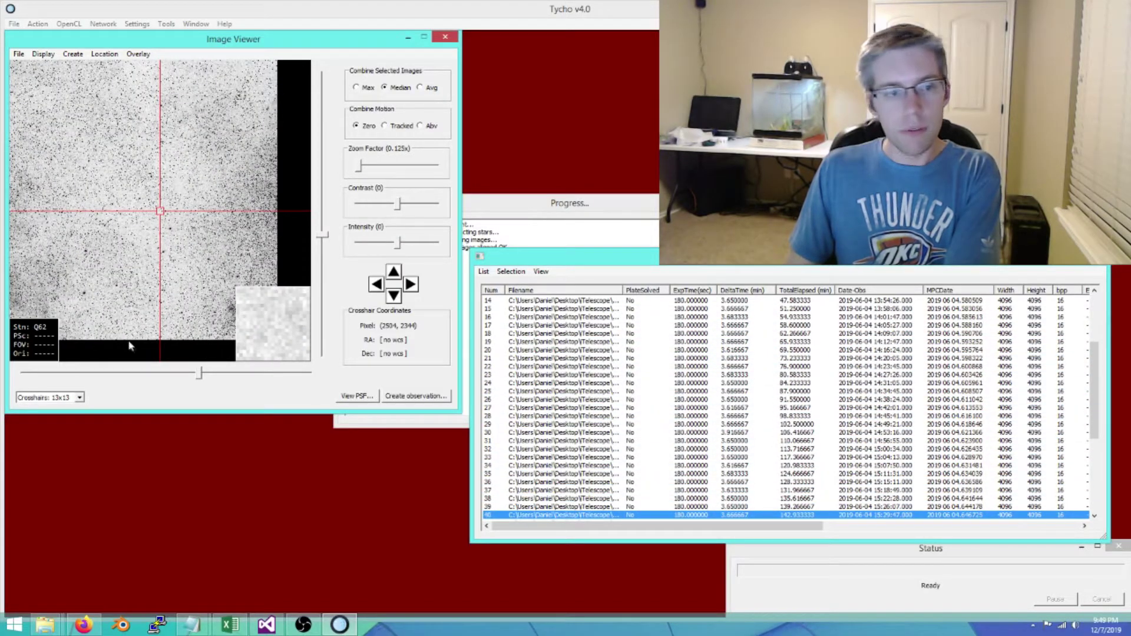
drag(200, 377, 151, 372)
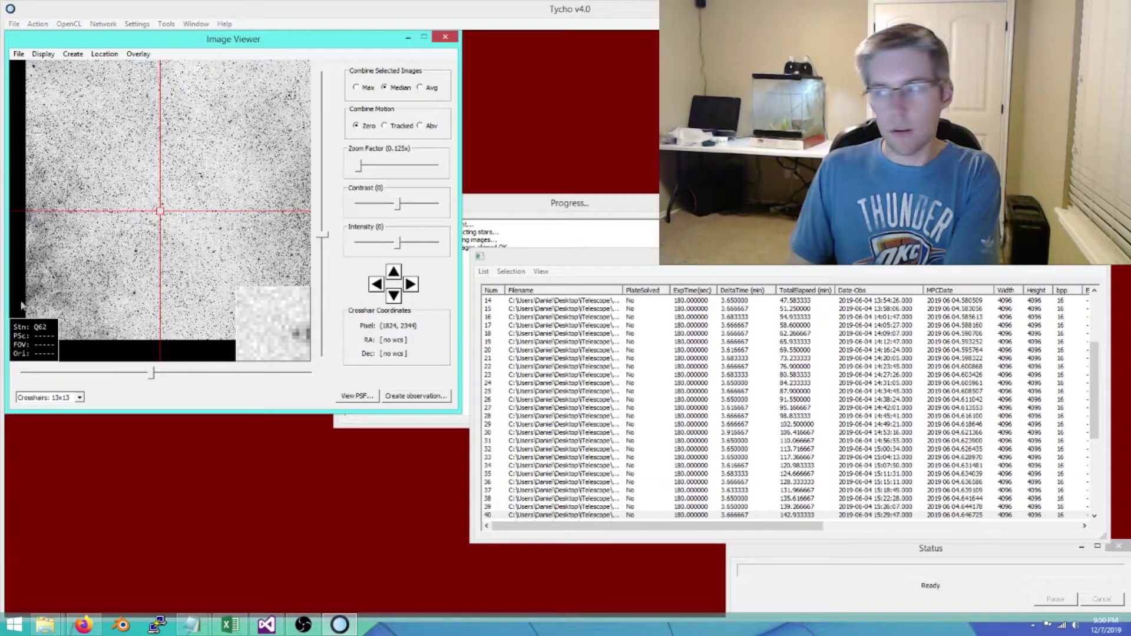
Step forward through the r60 images from around image 29 to check whether the stars stay fixed between frames
click(533, 417)
key(Down)
key(Down)
key(Down)
key(Down)
key(Down)
key(Down)
key(Down)
key(Down)
key(Down)
key(Down)
key(Down)
key(Down)
key(Down)
key(Down)
key(Down)
key(Down)
key(Down)
key(Down)
key(Down)
key(Down)
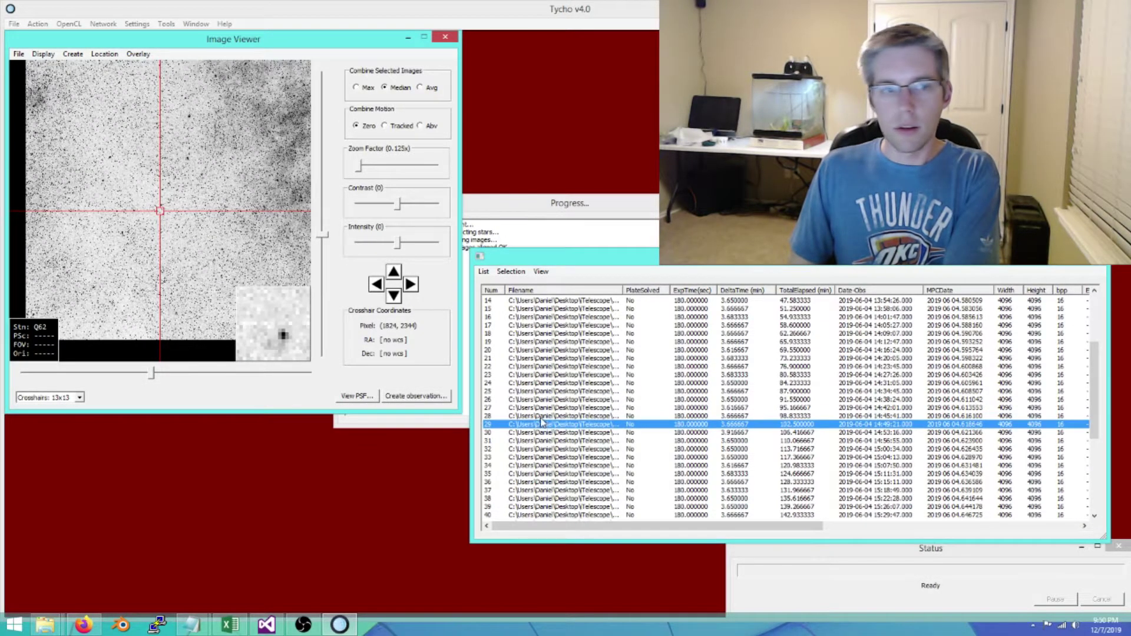
key(Down)
key(Down)
key(Down)
key(Down)
key(Down)
key(Down)
key(Down)
key(Down)
key(Down)
key(Down)
key(Down)
Step back through the r60 images past image 15 to compare the background gradient with the star positions
key(Up)
key(Up)
key(Up)
key(Up)
key(Up)
key(Up)
key(Up)
key(Up)
key(Up)
key(Up)
key(Up)
key(Up)
key(Up)
key(Up)
key(Up)
key(Up)
key(Up)
key(Up)
key(Up)
key(Up)
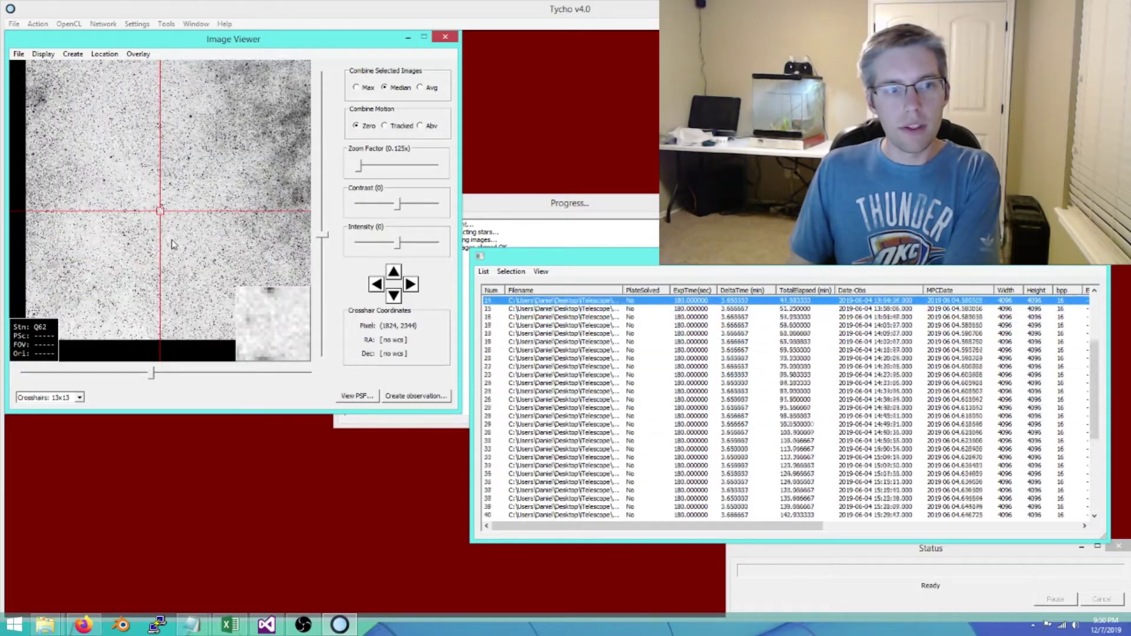
key(Up)
key(Up)
key(Up)
Step forward through the r60 images to the last one, image 60, to examine the star field's alignment
key(Down)
key(Down)
key(Down)
key(Down)
key(Down)
key(Down)
key(Down)
key(Down)
key(Down)
key(Down)
key(Down)
key(Down)
key(Down)
key(Down)
key(Down)
key(Down)
key(Down)
key(Down)
key(Down)
key(Down)
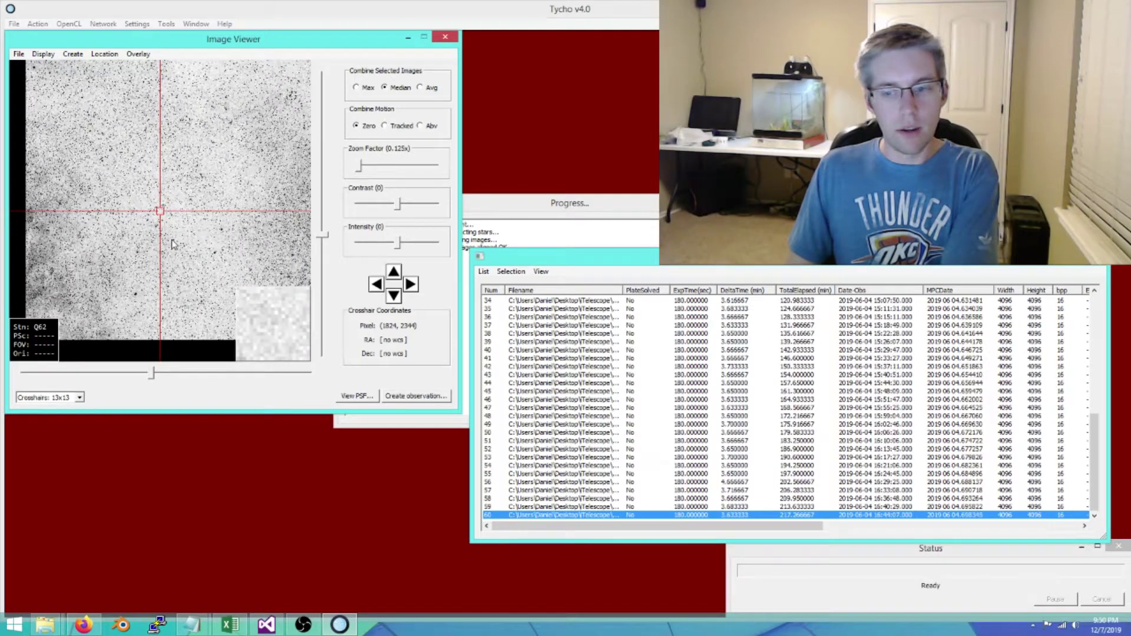
Step back through the whole r60 set from image 60 to image 1, examining the stars and background
key(Up)
key(Up)
key(Up)
key(Up)
key(Up)
key(Up)
key(Up)
key(Up)
key(Up)
key(Up)
key(Up)
key(Up)
key(Up)
key(Up)
key(Up)
key(Up)
key(Up)
key(Up)
key(Up)
key(Up)
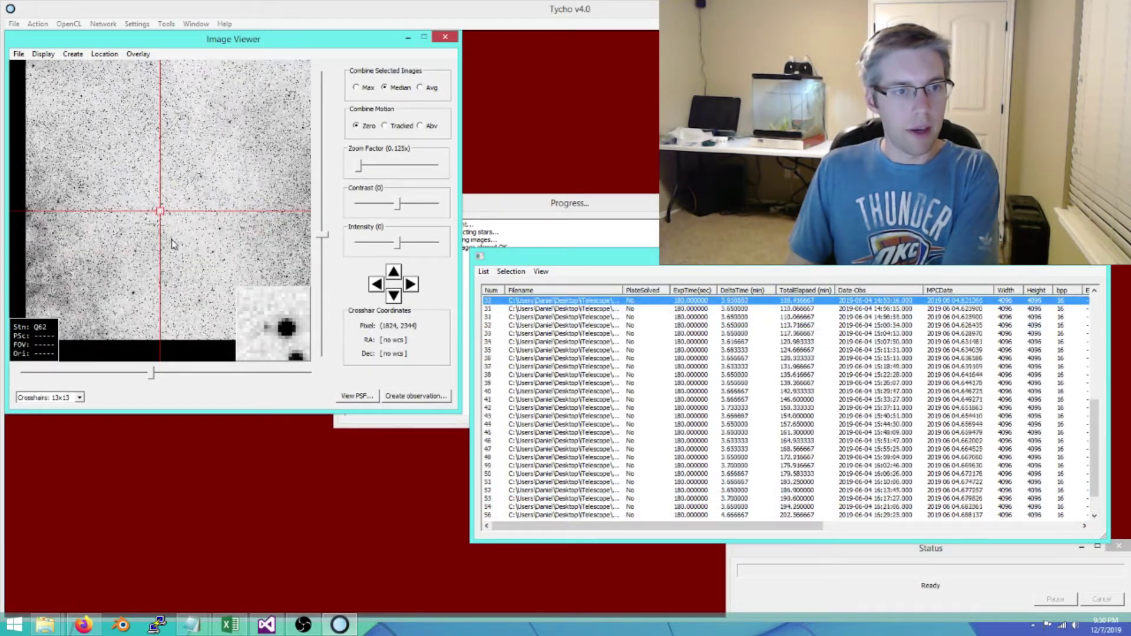
key(Up)
key(Up)
key(Up)
key(Up)
key(Up)
key(Up)
key(Up)
key(Up)
key(Up)
key(Up)
key(Up)
key(Up)
key(Up)
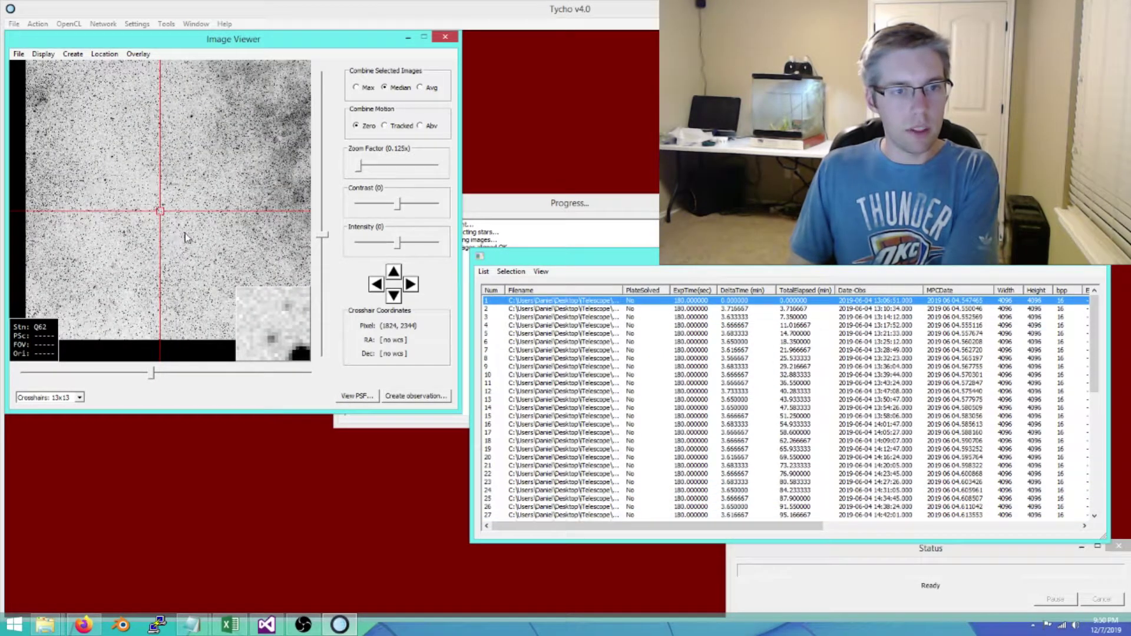
Step forward through the whole r60 set from image 1 to image 60, examining the star positions against the shifting background
key(Down)
key(Down)
key(Down)
key(Down)
key(Down)
key(Down)
key(Down)
key(Down)
key(Down)
key(Down)
key(Down)
key(Down)
key(Down)
key(Down)
key(Down)
key(Down)
key(Down)
key(Down)
key(Down)
key(Down)
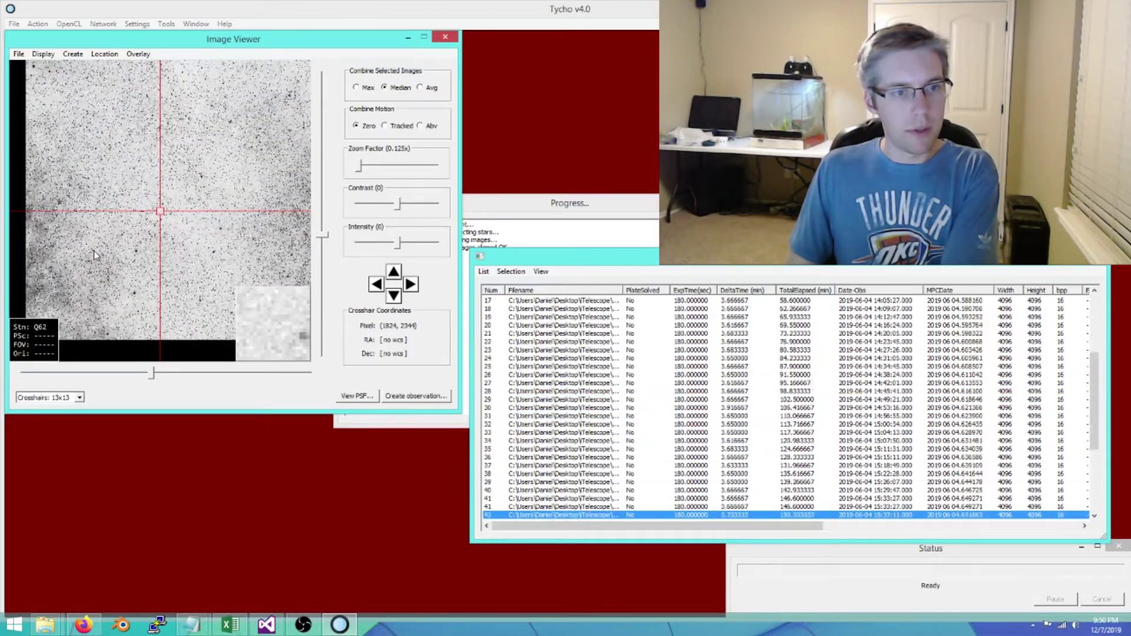
key(Down)
key(Down)
key(Down)
key(Down)
key(Down)
key(Down)
key(Down)
key(Down)
key(Down)
key(Down)
key(Down)
key(Down)
key(Down)
key(Down)
key(Down)
key(Down)
key(Down)
key(Down)
Step back through the r60 images from image 60 toward the start of the list, examining the star field's alignment
key(Up)
key(Up)
key(Up)
key(Up)
key(Up)
key(Up)
key(Up)
key(Up)
key(Up)
key(Up)
key(Up)
key(Up)
key(Up)
key(Up)
key(Up)
key(Up)
key(Up)
key(Up)
key(Up)
key(Up)
key(Up)
key(Up)
key(Up)
key(Up)
key(Up)
key(Up)
key(Up)
key(Up)
key(Up)
key(Up)
key(Up)
key(Up)
key(Up)
key(Up)
key(Up)
key(Up)
key(Up)
key(Up)
key(Up)
key(Up)
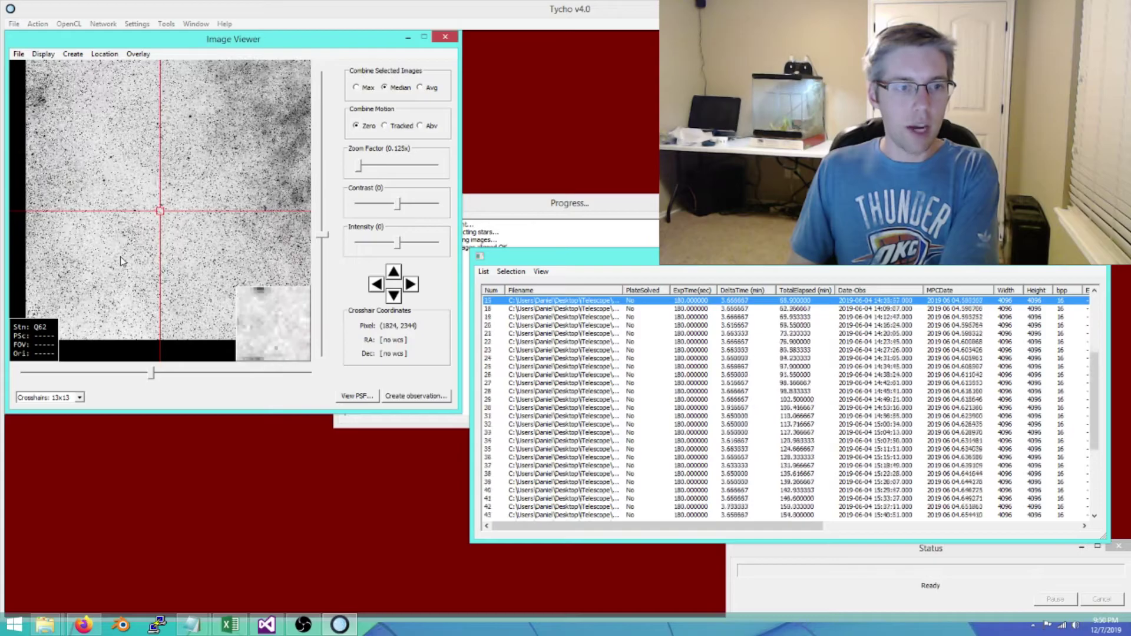
Step forward through the r60 images again to image 60, checking the full star field for movement
key(Down)
key(Down)
key(Down)
key(Down)
key(Down)
key(Down)
key(Down)
key(Down)
key(Down)
key(Down)
key(Down)
key(Down)
key(Down)
key(Down)
key(Down)
key(Down)
key(Down)
key(Down)
key(Down)
key(Down)
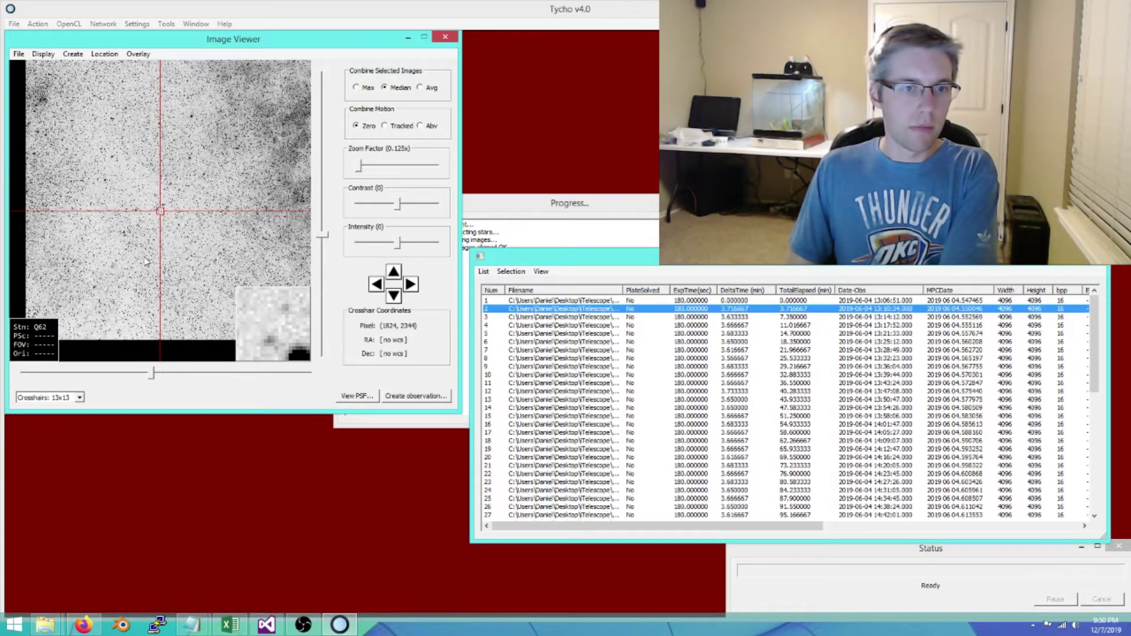
key(Down)
key(Down)
key(Down)
key(Down)
key(Down)
key(Down)
key(Down)
key(Down)
key(Down)
key(Down)
key(Down)
key(Down)
key(Down)
key(Down)
key(Down)
key(Down)
key(Down)
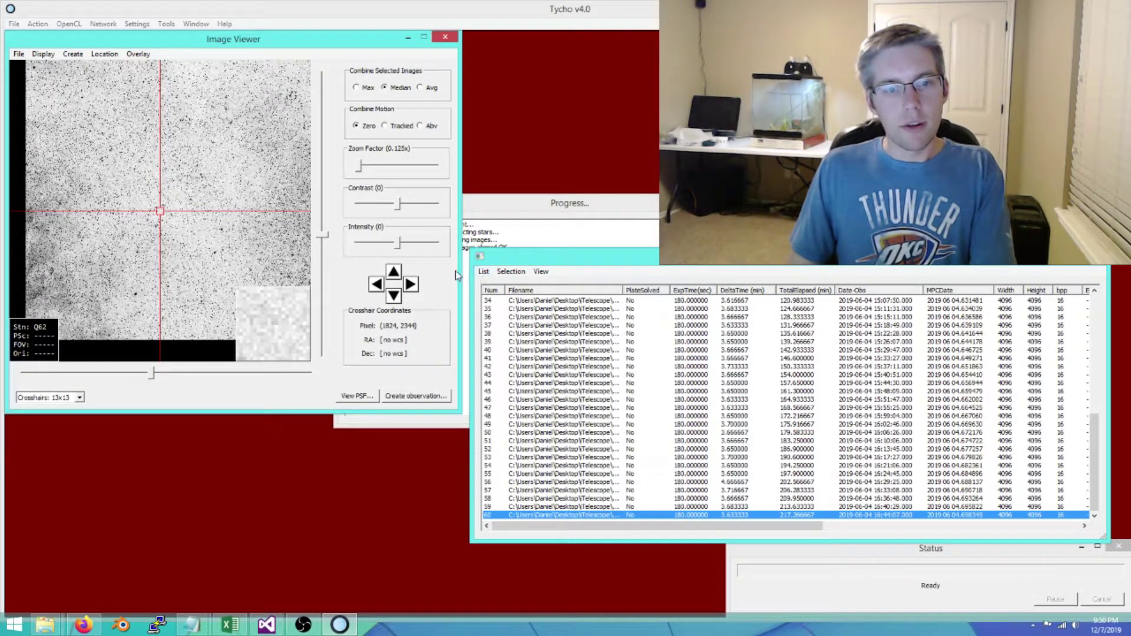
Center the image view near the frame's lower-left corner, at pixel (313, 3822)
click(102, 54)
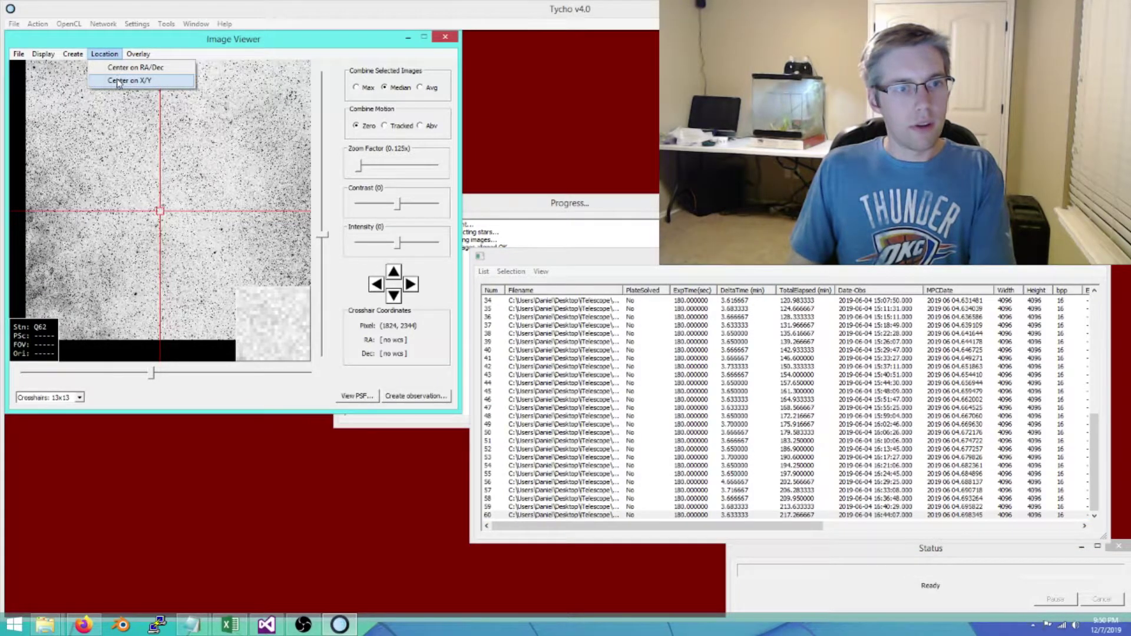
click(118, 81)
click(291, 266)
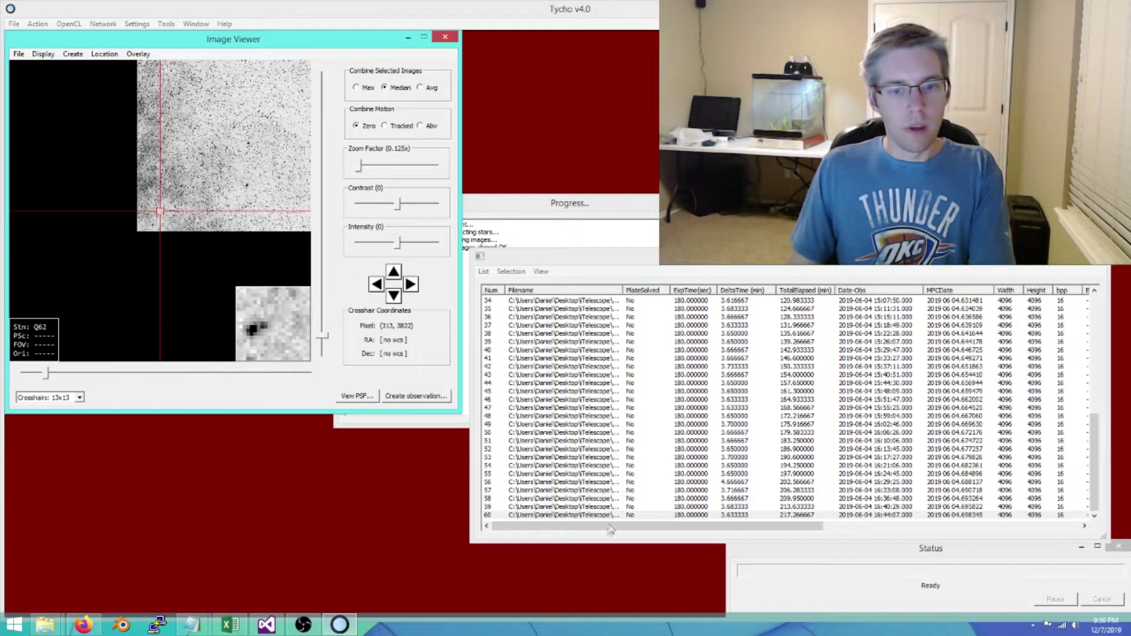
Display image 1 of the list and set the zoom factor to 0.5x around the corner stars
drag(1094, 466, 1094, 306)
click(1064, 303)
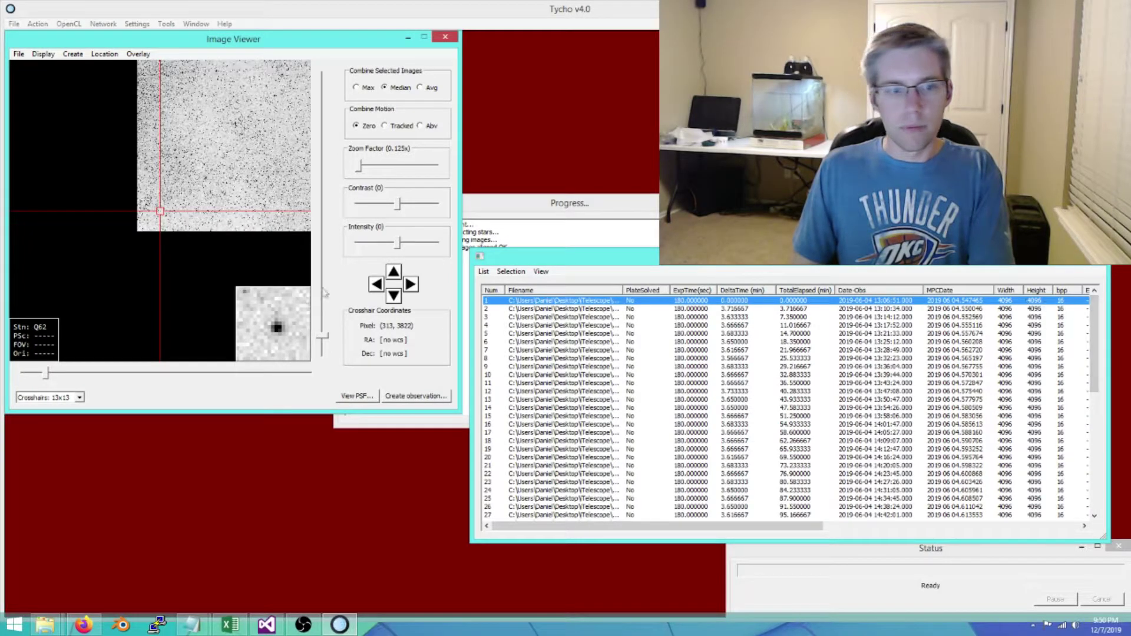
drag(361, 167, 402, 171)
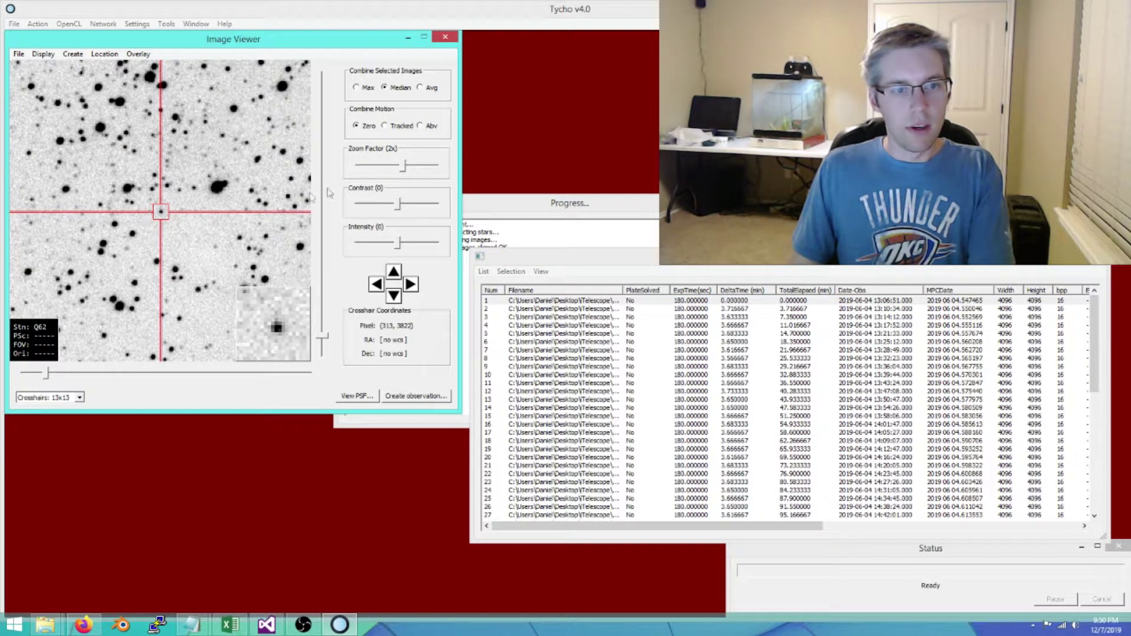
drag(409, 168, 381, 169)
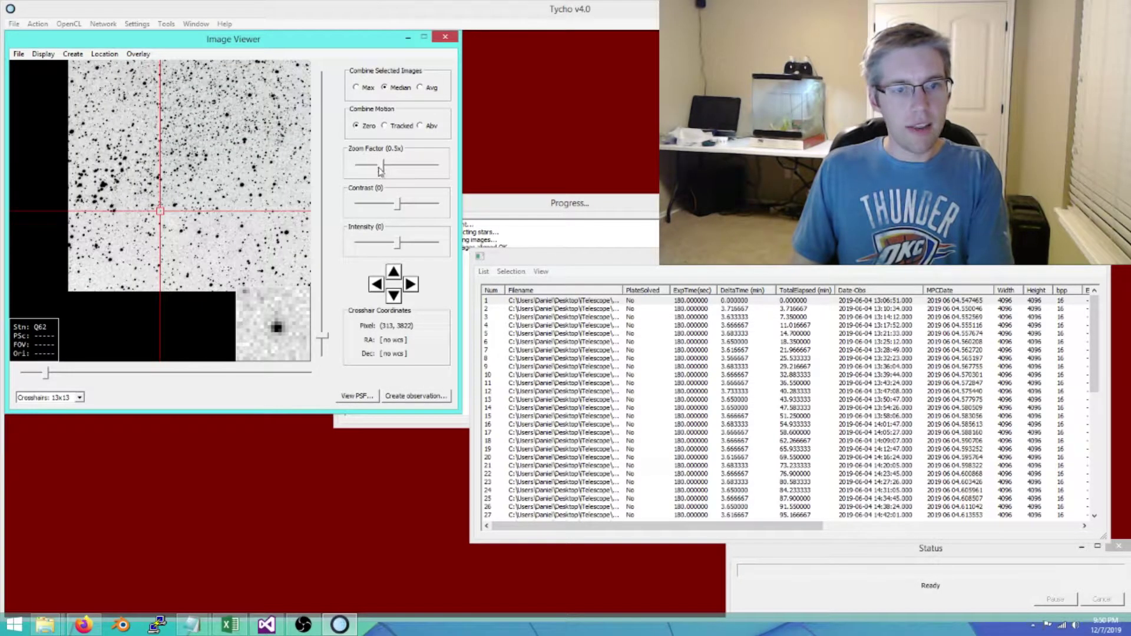
Step forward through the r60 images from image 1, examining the corner stars for movement
click(503, 301)
key(Down)
key(Down)
key(Down)
key(Down)
key(Down)
key(Down)
key(Down)
key(Down)
key(Down)
key(Down)
key(Down)
key(Down)
key(Down)
key(Down)
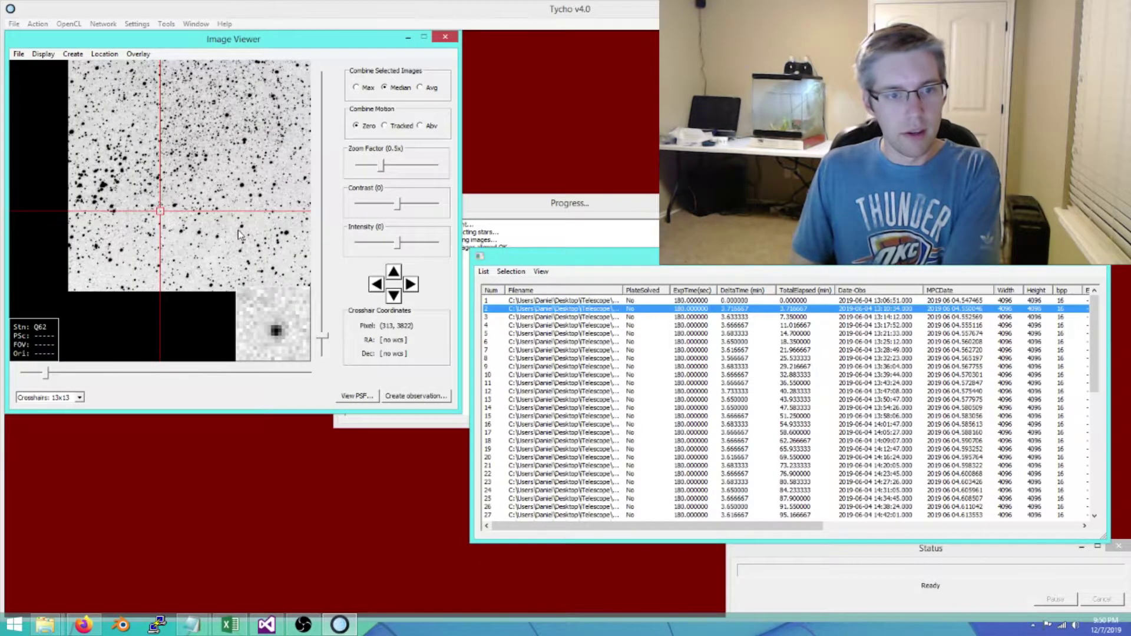
key(Down)
key(Down)
key(Down)
key(Down)
key(Down)
key(Down)
key(Down)
key(Down)
key(Down)
key(Down)
key(Down)
key(Down)
key(Down)
key(Down)
key(Down)
key(Down)
key(Down)
key(Down)
key(Down)
key(Down)
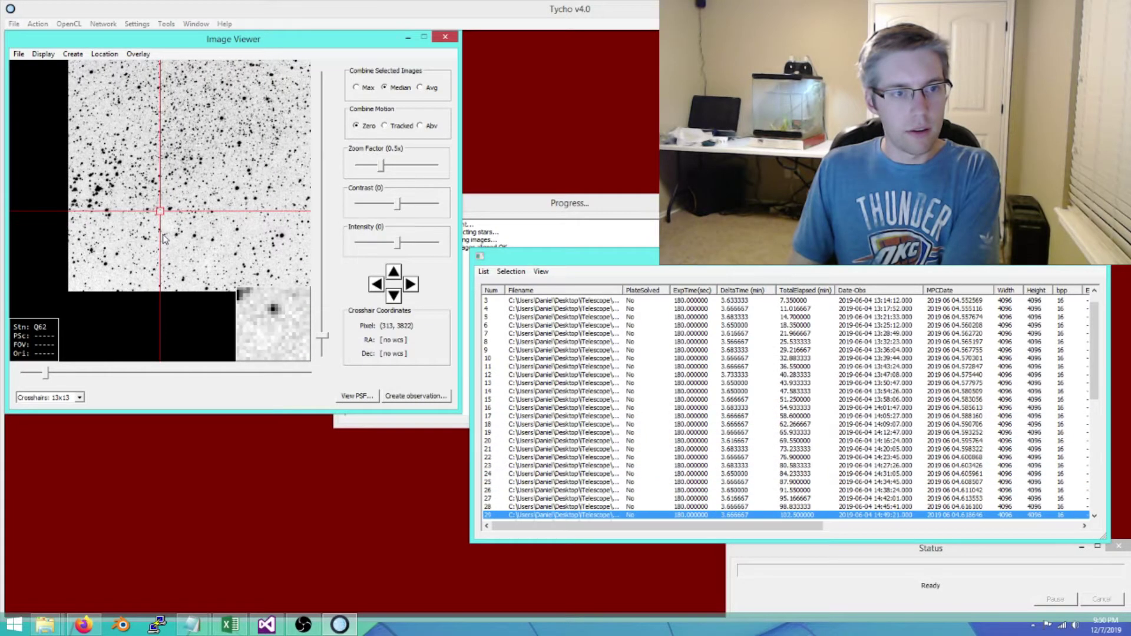
Step back through the r60 images to image 1, checking the corner stars' alignment again
key(Up)
key(Up)
key(Up)
key(Up)
key(Up)
key(Up)
key(Up)
key(Up)
key(Up)
key(Up)
key(Up)
key(Up)
key(Up)
key(Up)
key(Up)
key(Up)
key(Up)
key(Up)
key(Up)
key(Up)
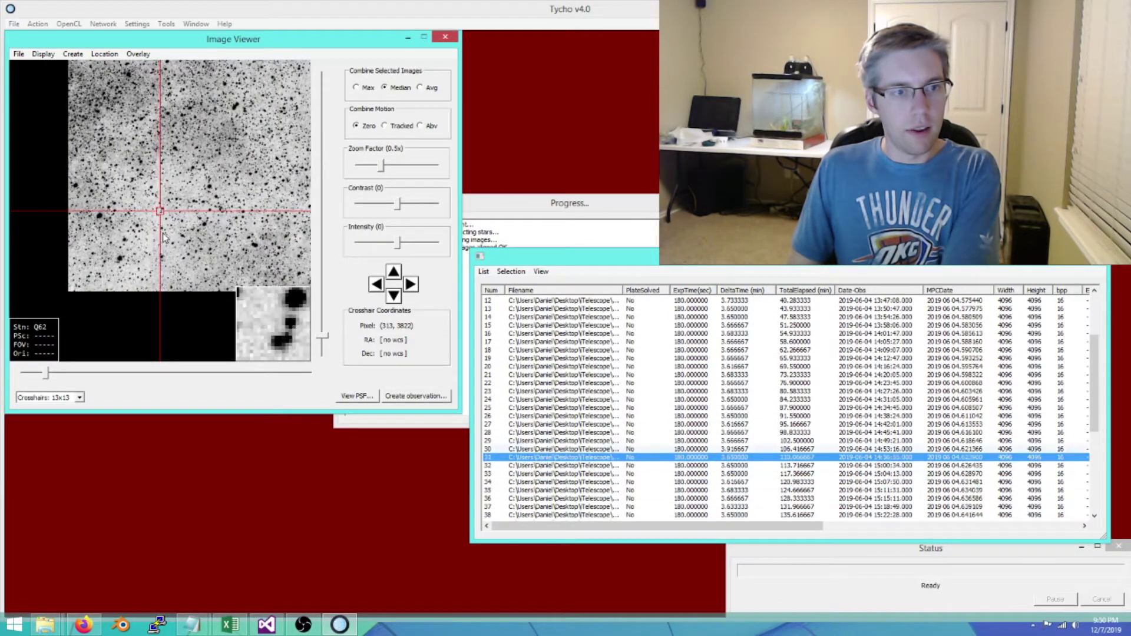
Reset the loaded image set and clear the image list
click(483, 271)
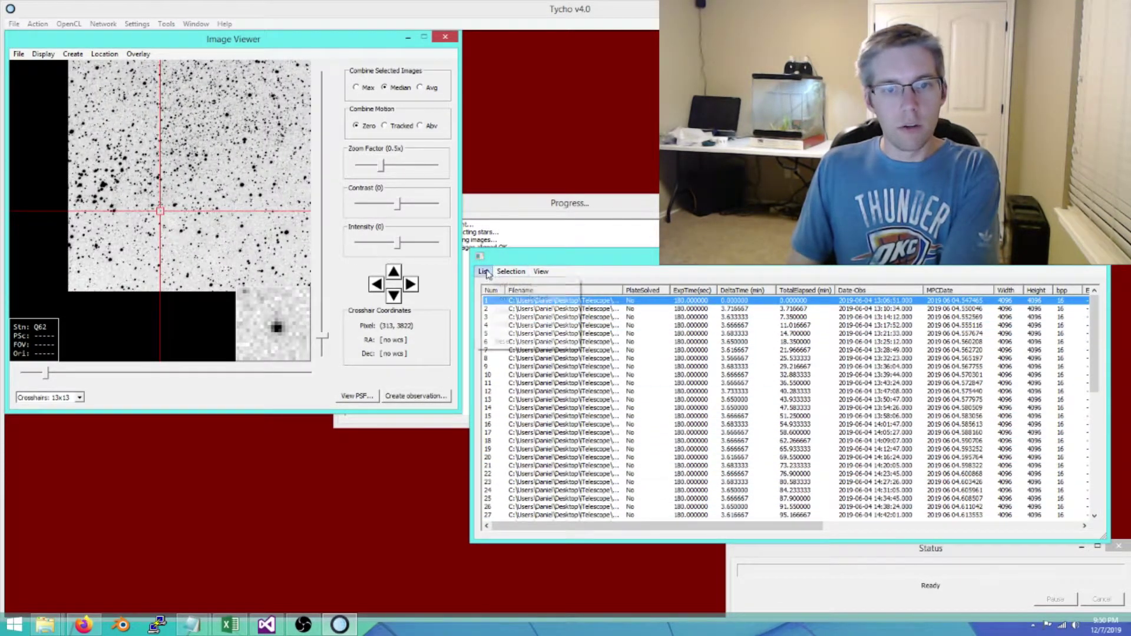
click(501, 341)
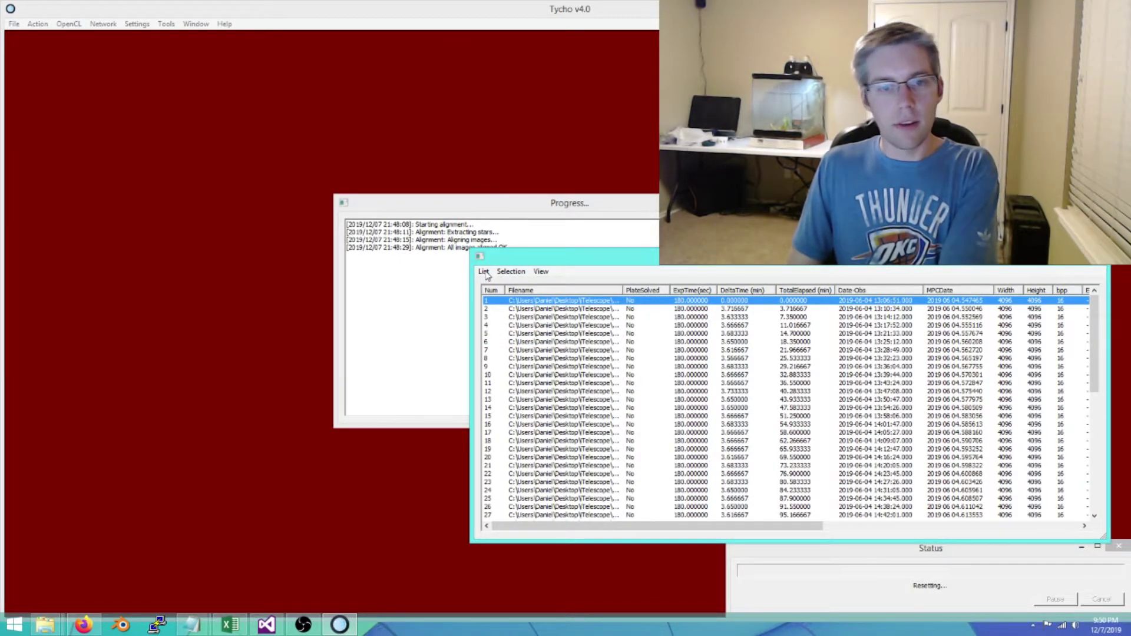
click(483, 272)
click(507, 310)
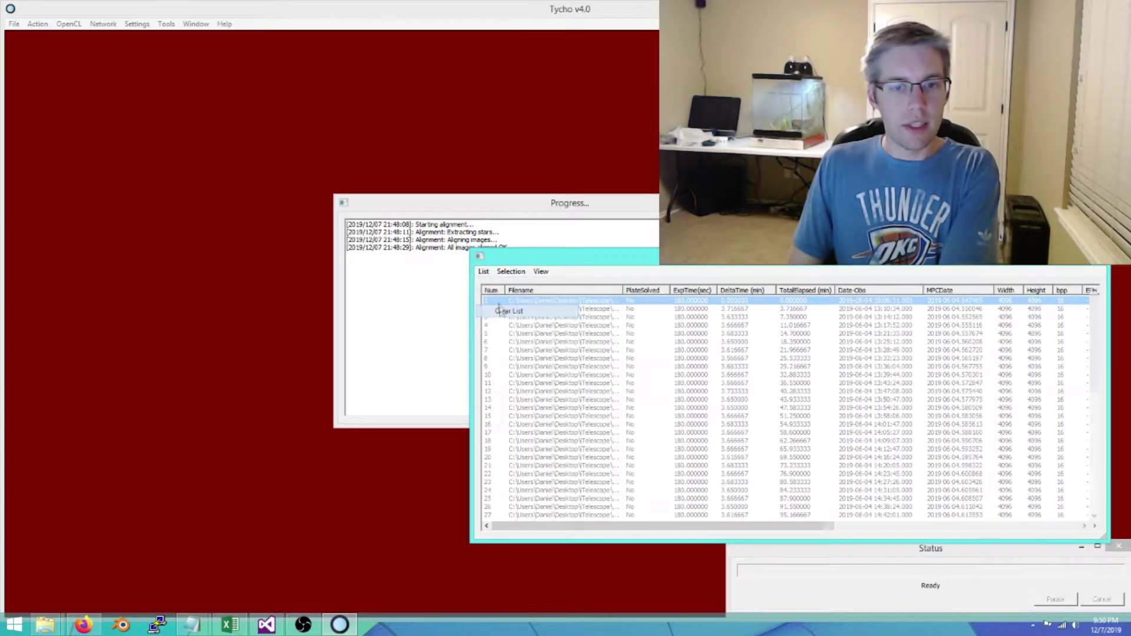
Add all FITS files from the r60_a_PixInsight folder to the image list and load them
click(483, 272)
click(506, 283)
click(762, 301)
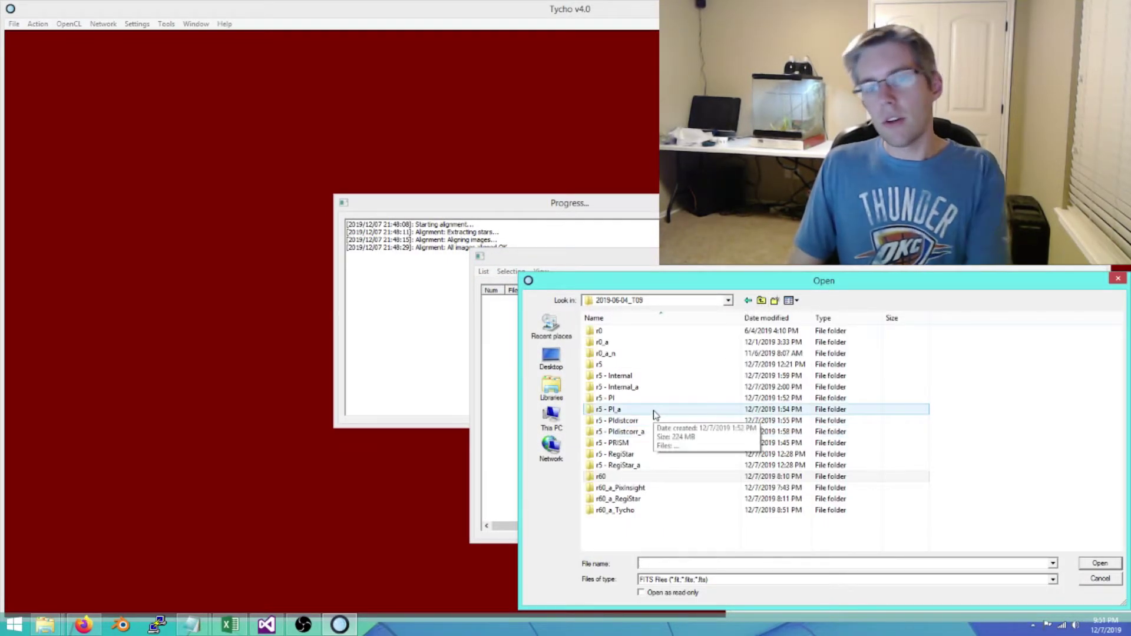
double_click(653, 489)
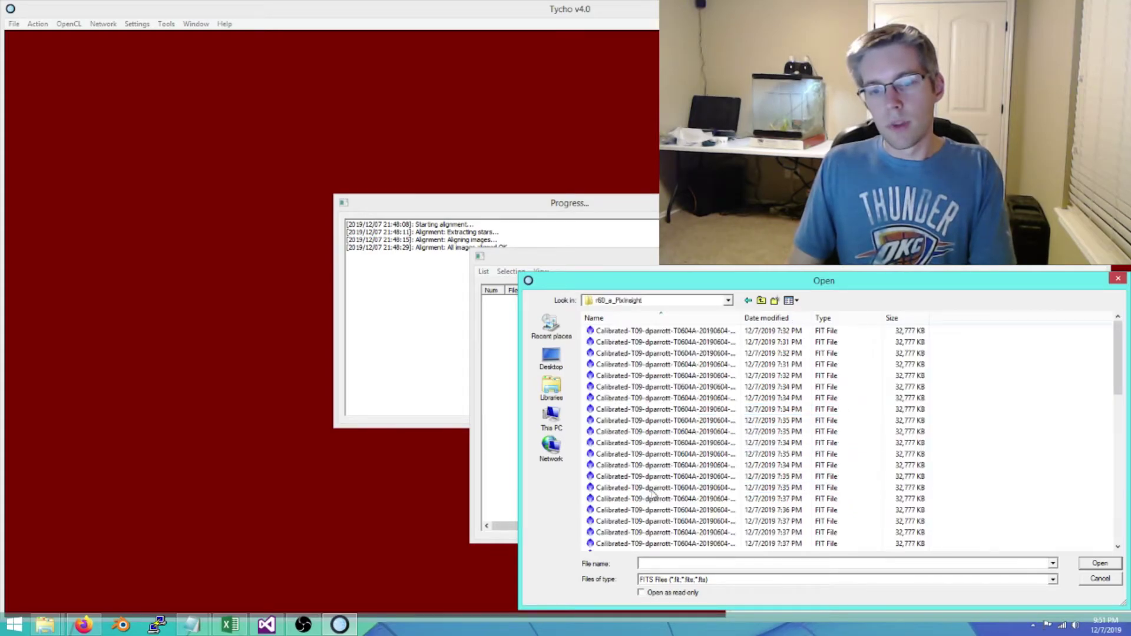
click(662, 390)
key(ctrl+a)
click(1087, 563)
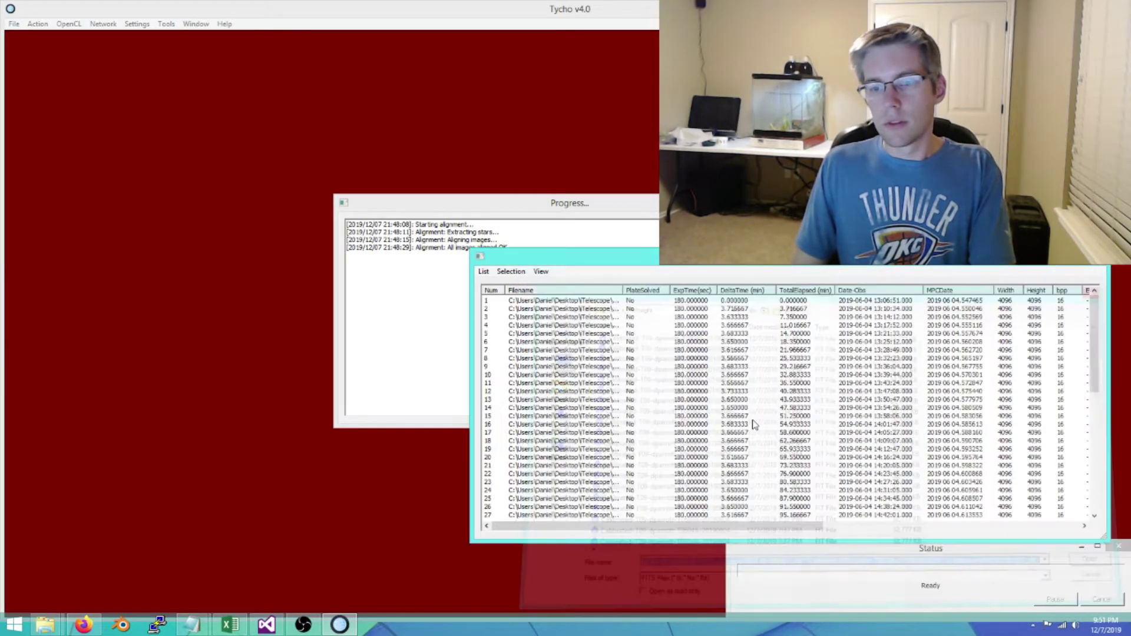
click(37, 24)
click(59, 37)
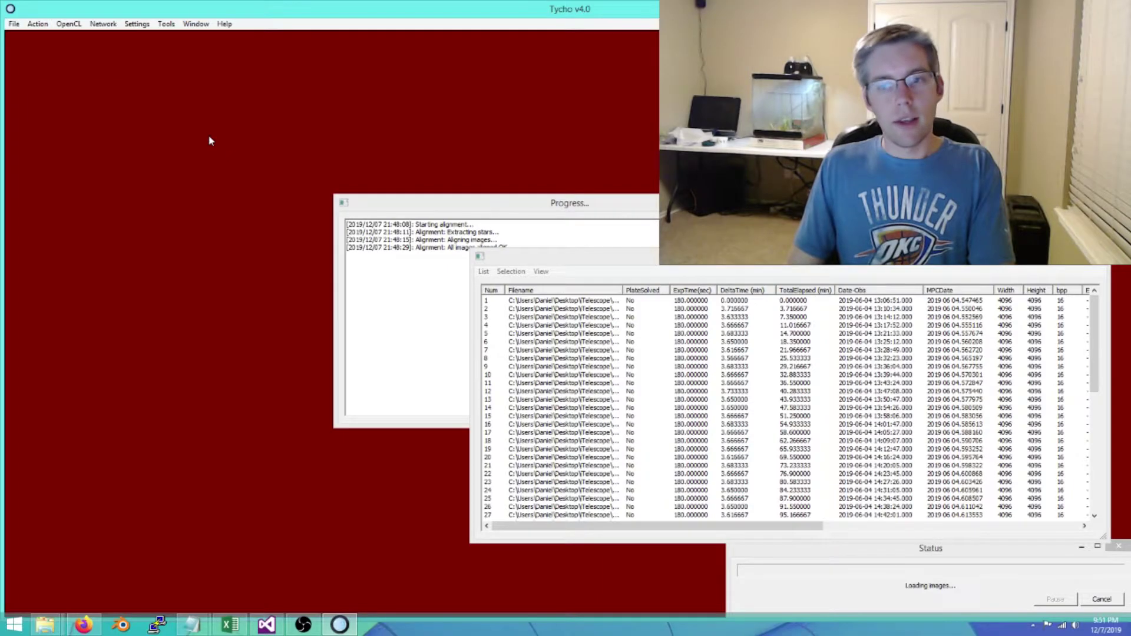
Switch to Excel to review the alignment time chart for PixInsight, RegiStar and Internal, and return to Tycho
click(229, 624)
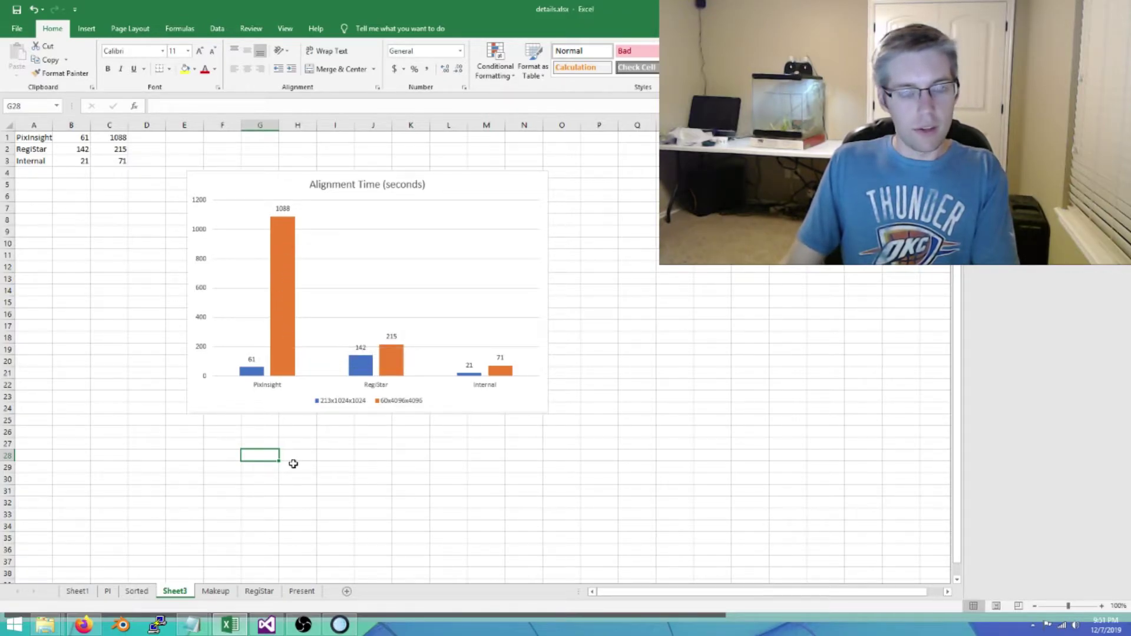
click(340, 625)
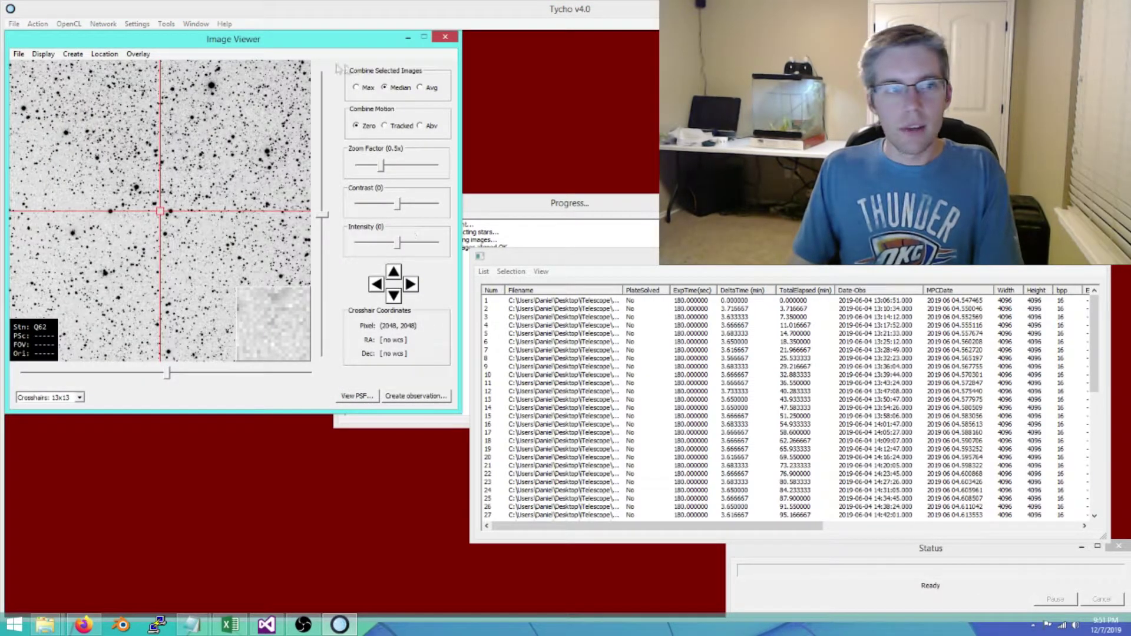
Move the Image Viewer and Image Manager windows lower so they sit side by side
drag(258, 47, 259, 194)
drag(553, 265, 575, 285)
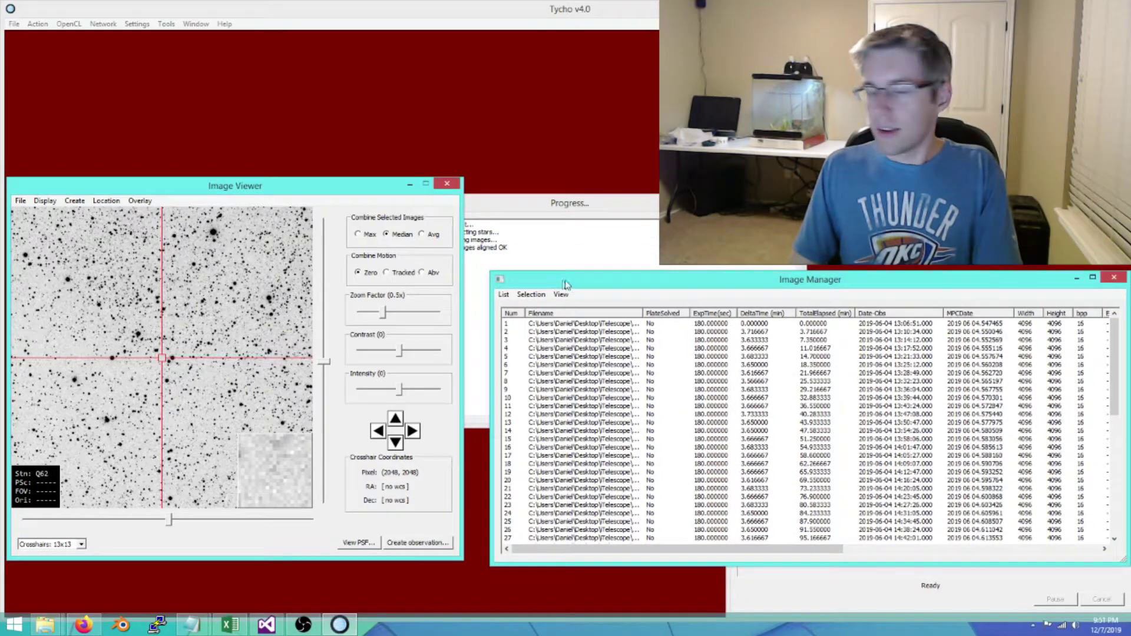
drag(236, 183, 239, 193)
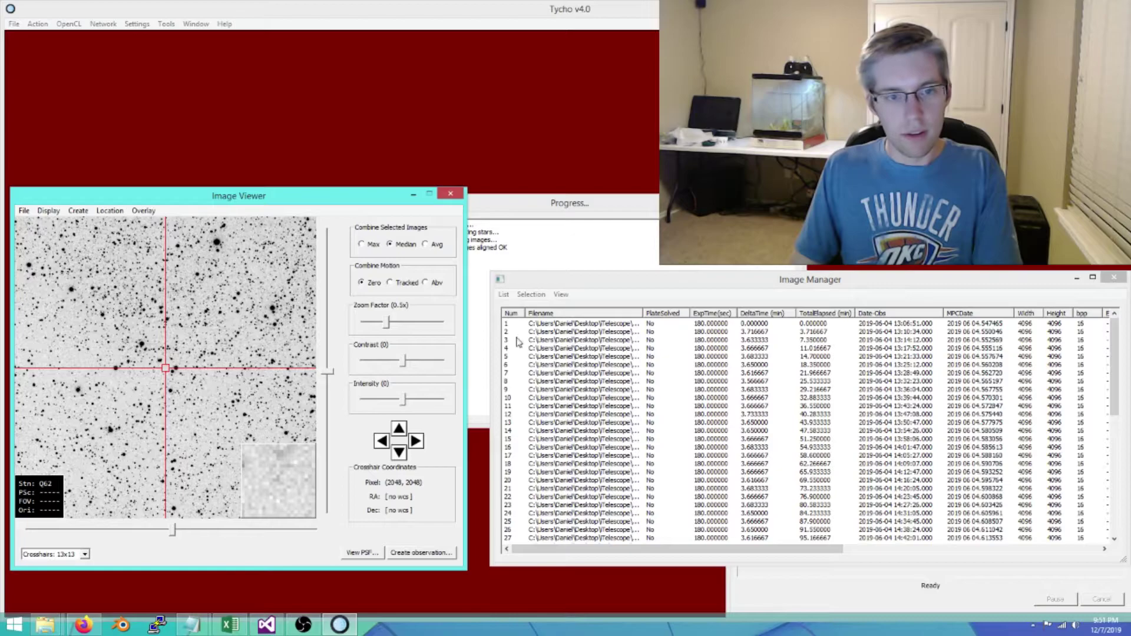
Center the image view on pixel (313, 3822) near the frame's lower-left corner
click(110, 211)
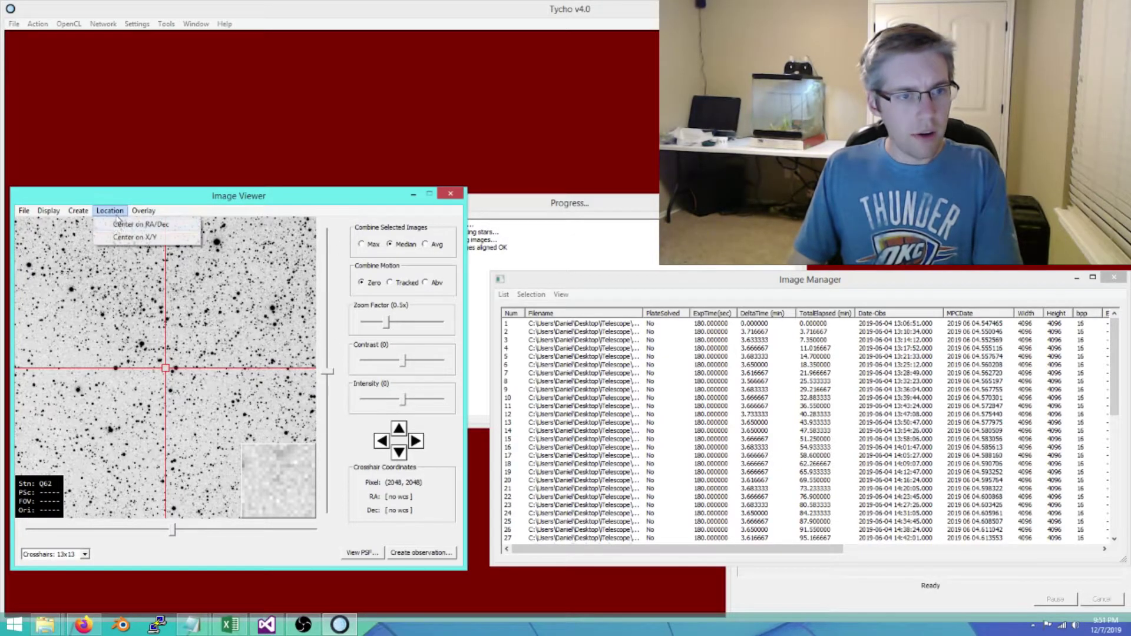
click(124, 237)
click(297, 424)
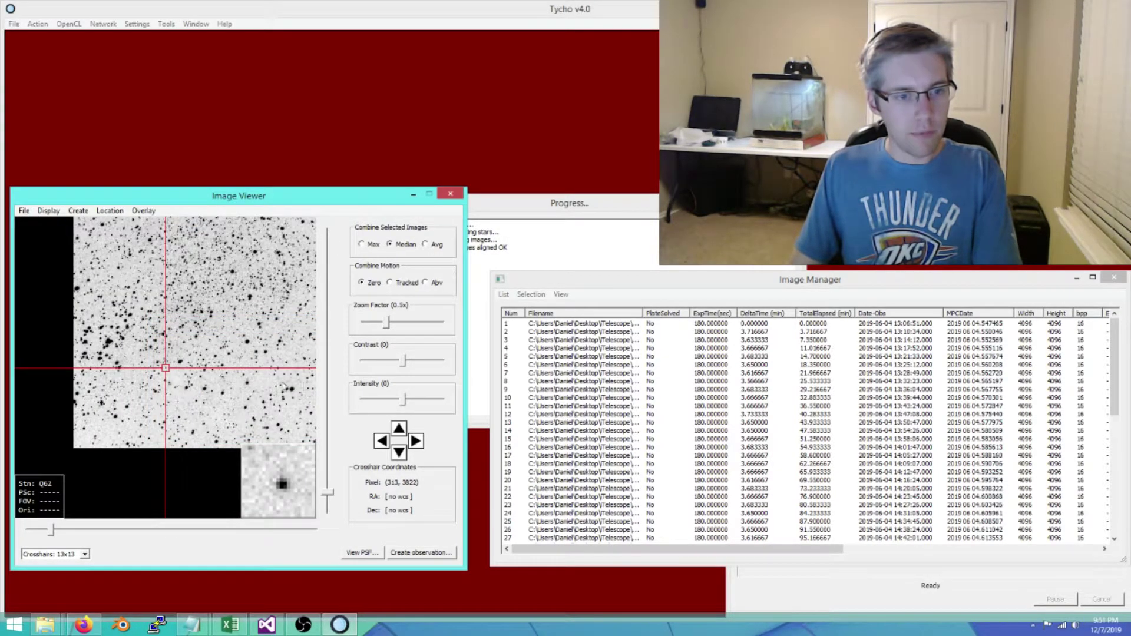
Step forward through the PixInsight-aligned images from image 1, examining the corner stars and the magnified star for movement
click(527, 326)
key(Down)
key(Down)
key(Down)
key(Down)
key(Down)
key(Down)
key(Down)
key(Down)
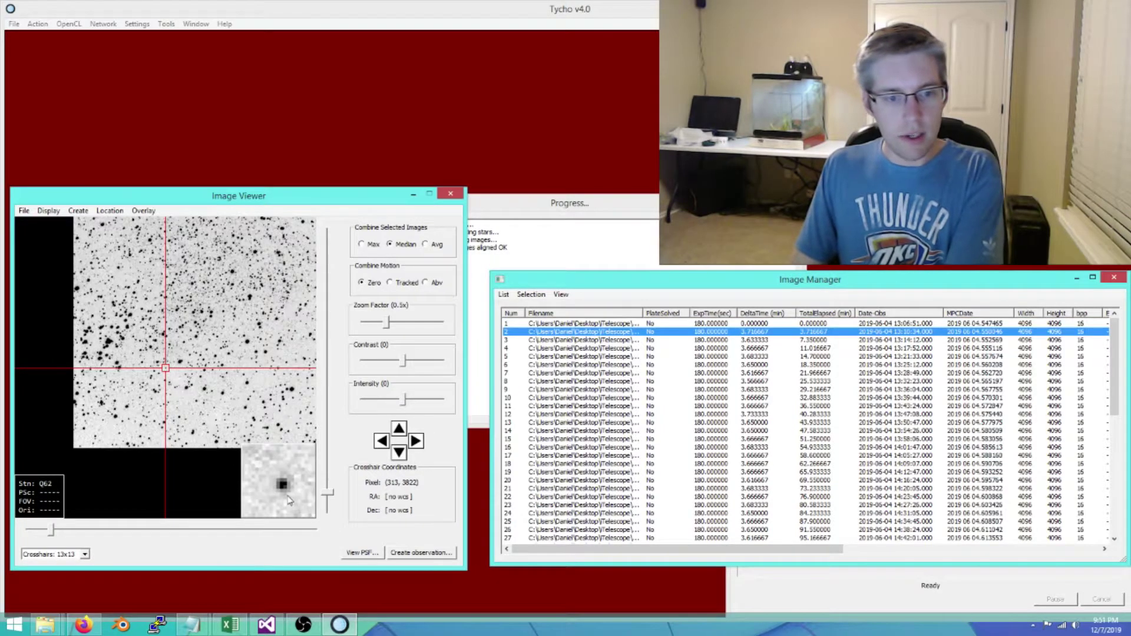
key(Down)
key(Down)
key(Down)
key(Down)
key(Down)
key(Down)
key(Down)
key(Down)
key(Down)
key(Down)
key(Down)
key(Down)
key(Down)
key(Down)
key(Down)
key(Down)
key(Down)
key(Down)
key(Down)
key(Down)
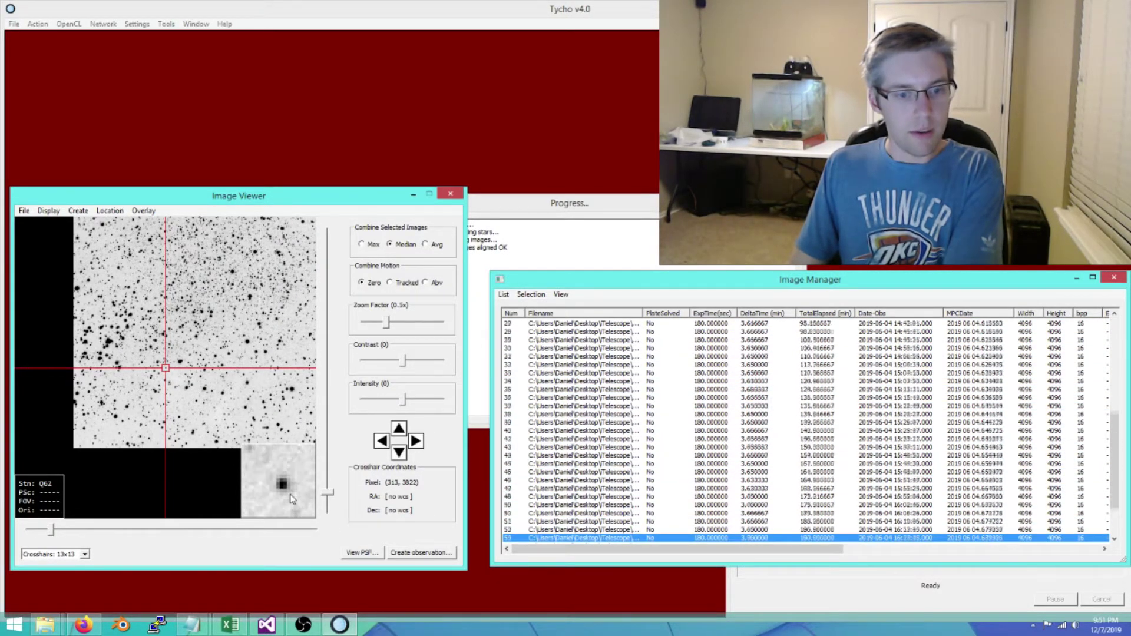
Step back through the PixInsight-aligned images, examining the corner stars and the magnified star for movement
key(Up)
key(Up)
key(Up)
key(Up)
key(Up)
key(Up)
key(Up)
key(Up)
key(Up)
key(Up)
key(Up)
key(Up)
key(Up)
key(Up)
key(Up)
key(Up)
key(Up)
key(Up)
key(Up)
key(Up)
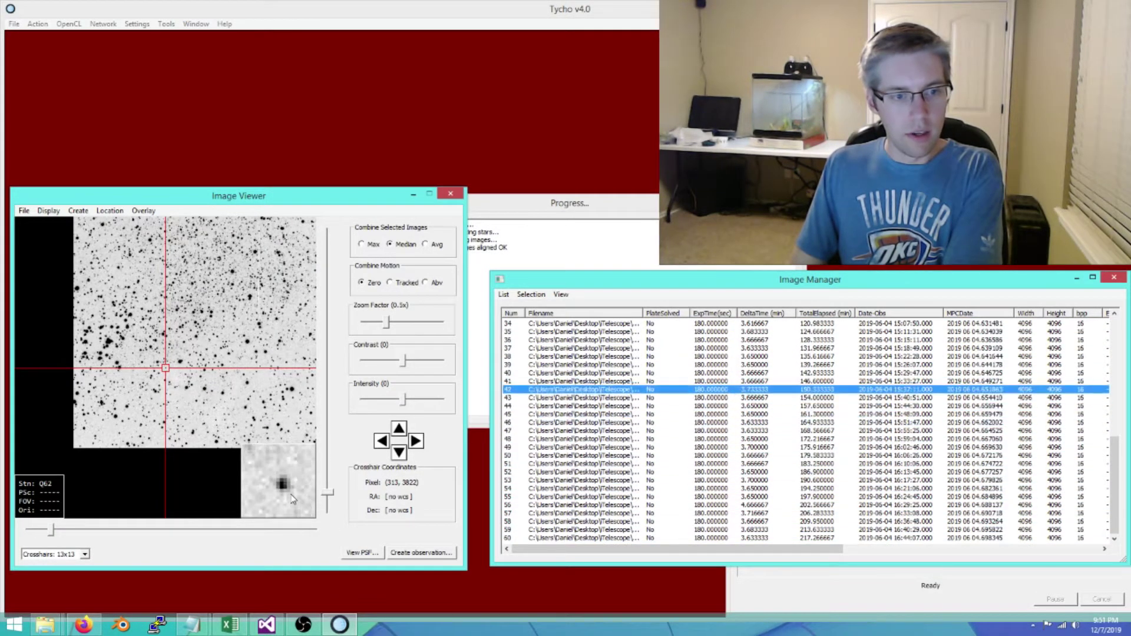
key(Up)
key(Up)
key(Up)
key(Up)
key(Up)
key(Up)
key(Up)
key(Up)
key(Up)
key(Up)
key(Up)
key(Up)
key(Up)
key(Up)
key(Up)
key(Up)
key(Up)
key(Up)
key(Up)
key(Up)
Step forward through the PixInsight-aligned images once more to check the corner star's movement, and return to image 1
key(Down)
key(Down)
key(Down)
key(Down)
key(Down)
key(Down)
key(Down)
key(Down)
key(Down)
key(Down)
key(Down)
key(Down)
key(Down)
key(Down)
key(Down)
key(Down)
key(Down)
key(Down)
key(Down)
key(Down)
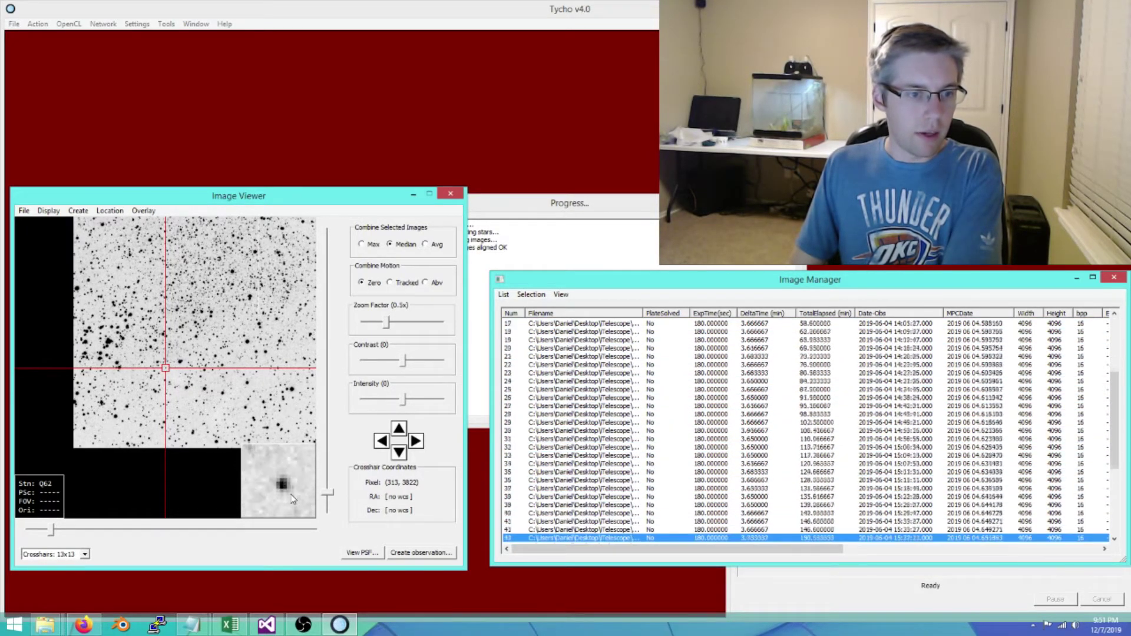
key(Down)
key(Down)
key(Down)
key(Down)
key(Down)
key(Down)
key(Down)
key(Down)
key(Down)
key(Down)
key(Down)
key(Down)
key(Home)
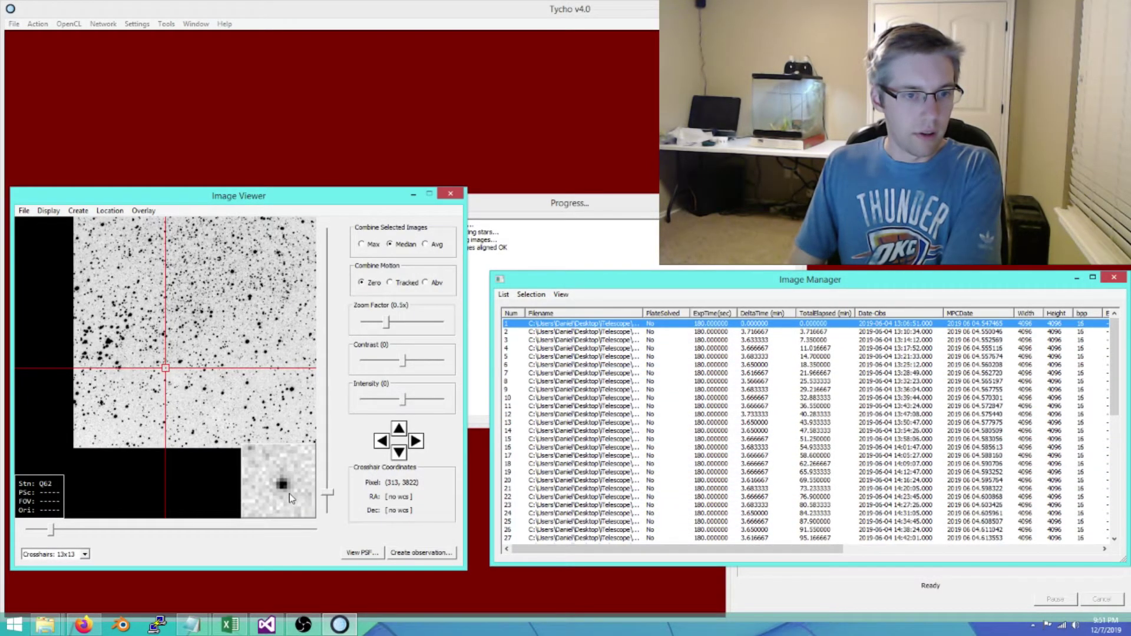
Zoom out to 0.125x around the frame's middle and step forward through image 60, examining how the whole frame shifts
drag(387, 321, 365, 321)
drag(263, 328, 220, 439)
click(506, 333)
key(Down)
key(Down)
key(Down)
key(Down)
key(Down)
key(Down)
key(Down)
key(Down)
key(Down)
key(Down)
key(Down)
key(Down)
key(Down)
key(Down)
key(Down)
key(Down)
key(Down)
key(Down)
key(Down)
key(Down)
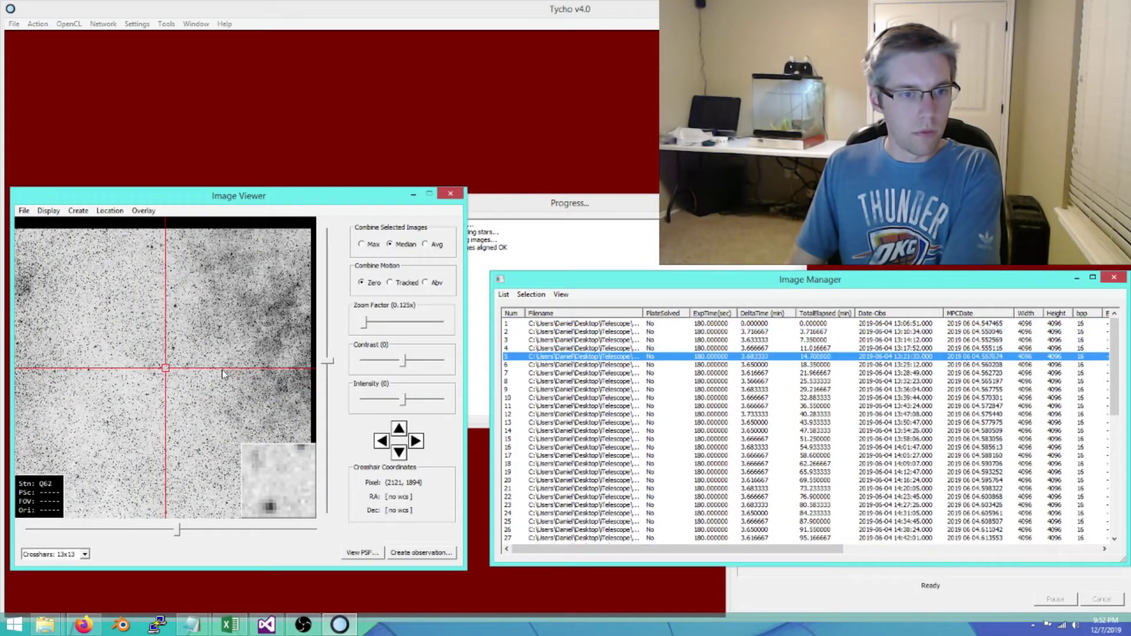
key(Down)
key(Down)
key(Down)
key(Down)
key(Down)
key(Down)
key(Down)
key(Down)
key(Down)
key(Down)
key(Down)
key(Down)
key(Down)
key(Down)
key(Down)
key(Down)
key(Down)
key(Down)
key(Down)
key(Down)
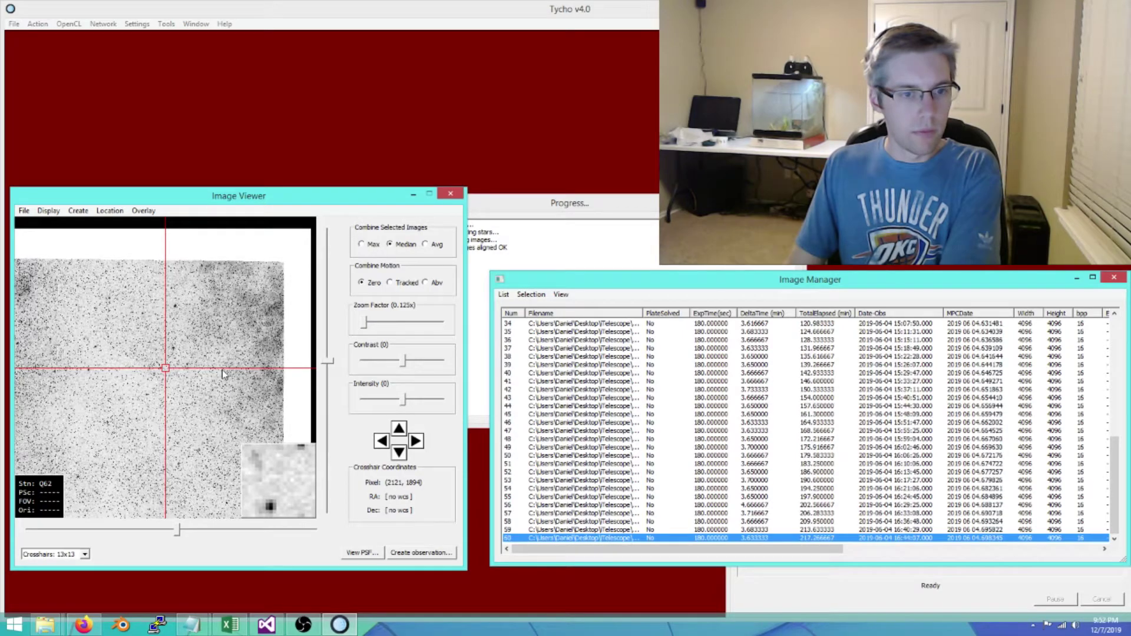
Step back from image 60 to image 1 at 0.125x zoom, examining the frame's shift and edges
key(Up)
key(Up)
key(Up)
key(Up)
key(Up)
key(Up)
key(Up)
key(Up)
key(Up)
key(Up)
key(Up)
key(Up)
key(Up)
key(Up)
key(Up)
key(Up)
key(Up)
key(Up)
key(Up)
key(Up)
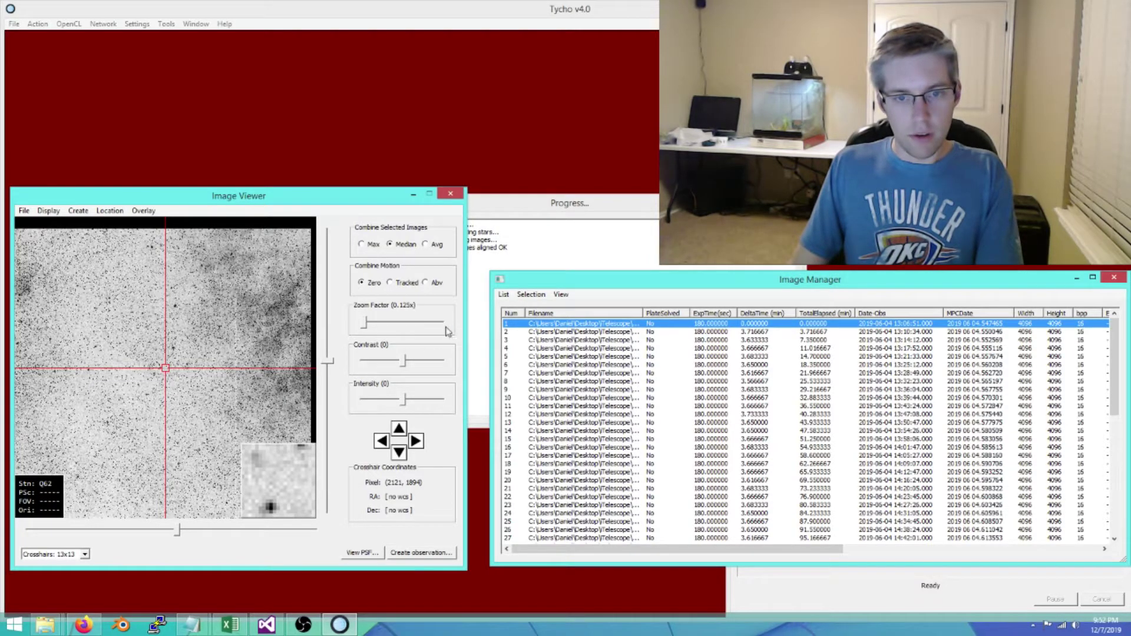
Reset the image set and clear the PixInsight-aligned images from the list
click(503, 294)
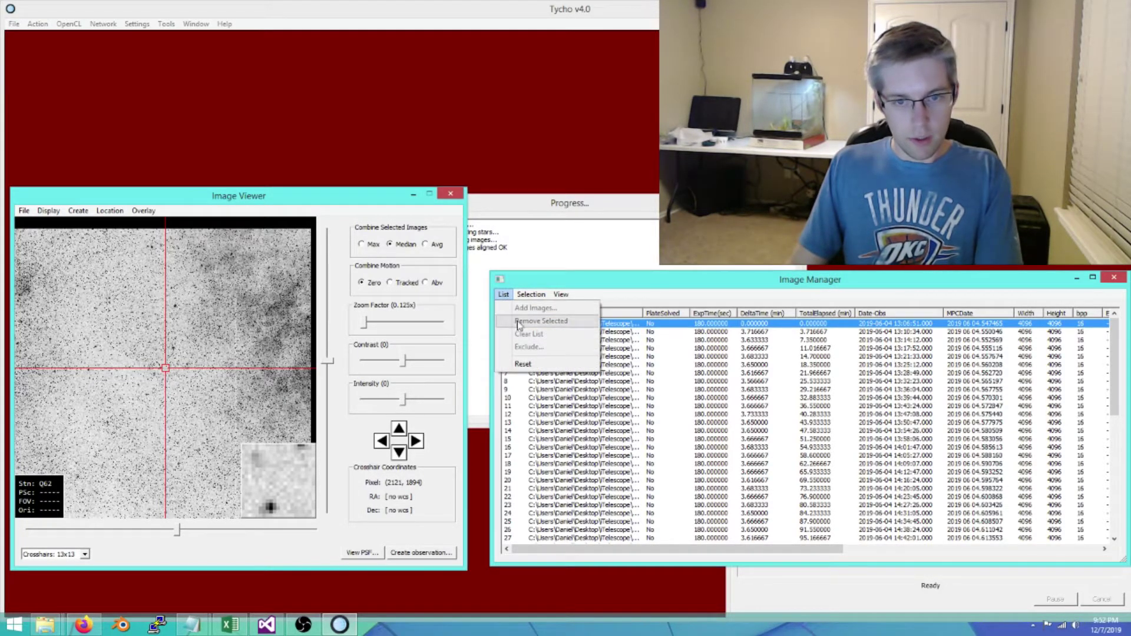
click(518, 363)
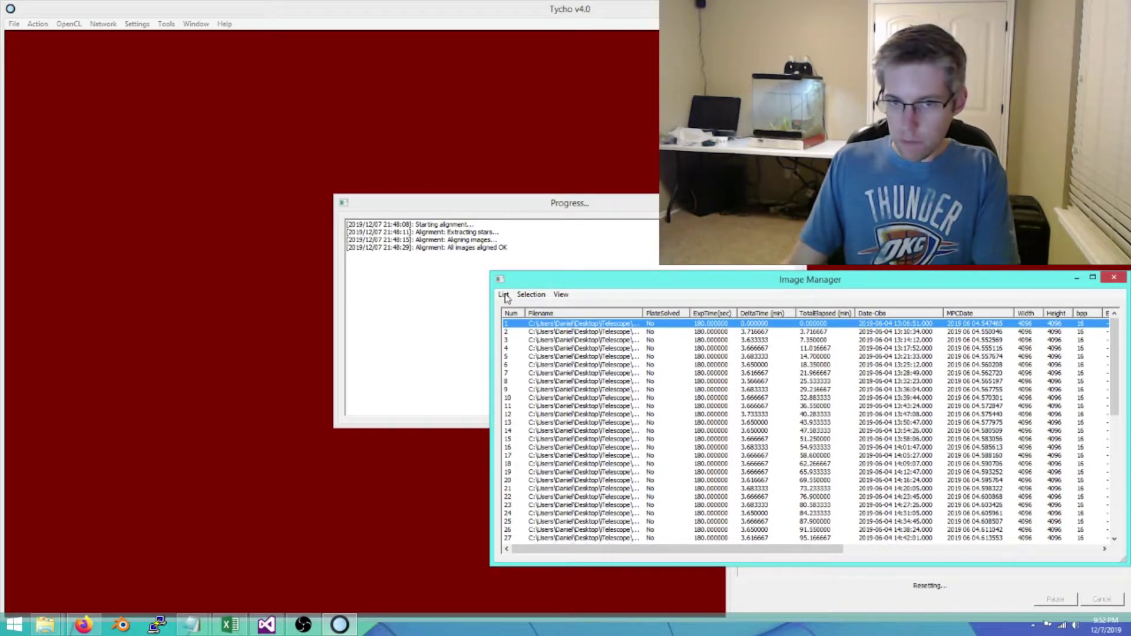
click(504, 294)
click(524, 334)
Add all FIT images from the r60_a_RegiStar folder to the image list and load them
click(503, 294)
click(521, 309)
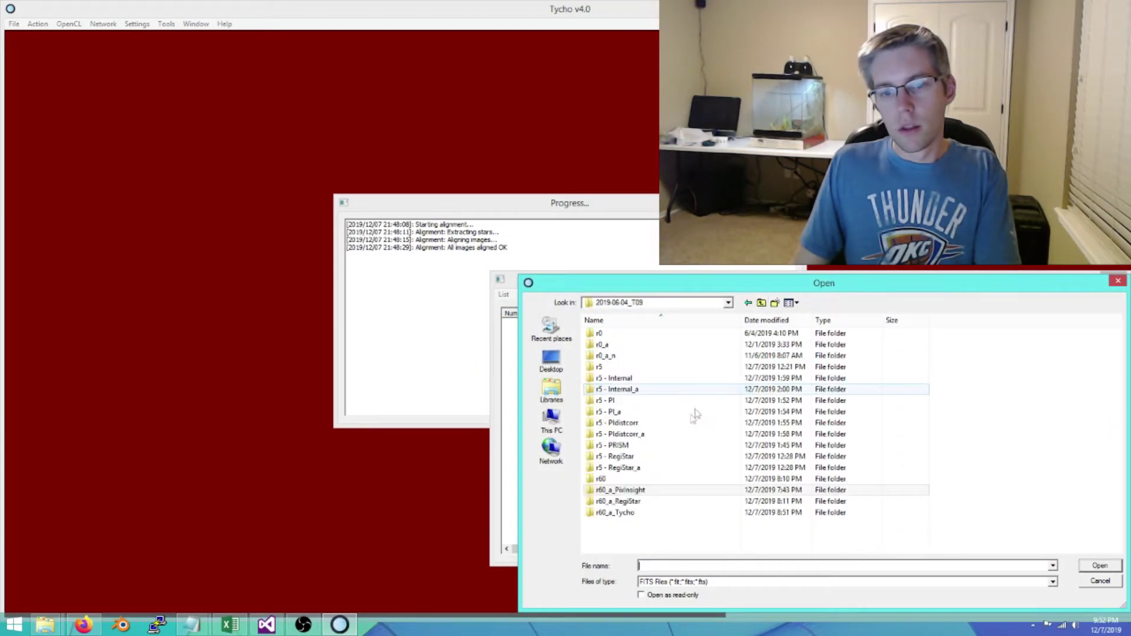
double_click(646, 467)
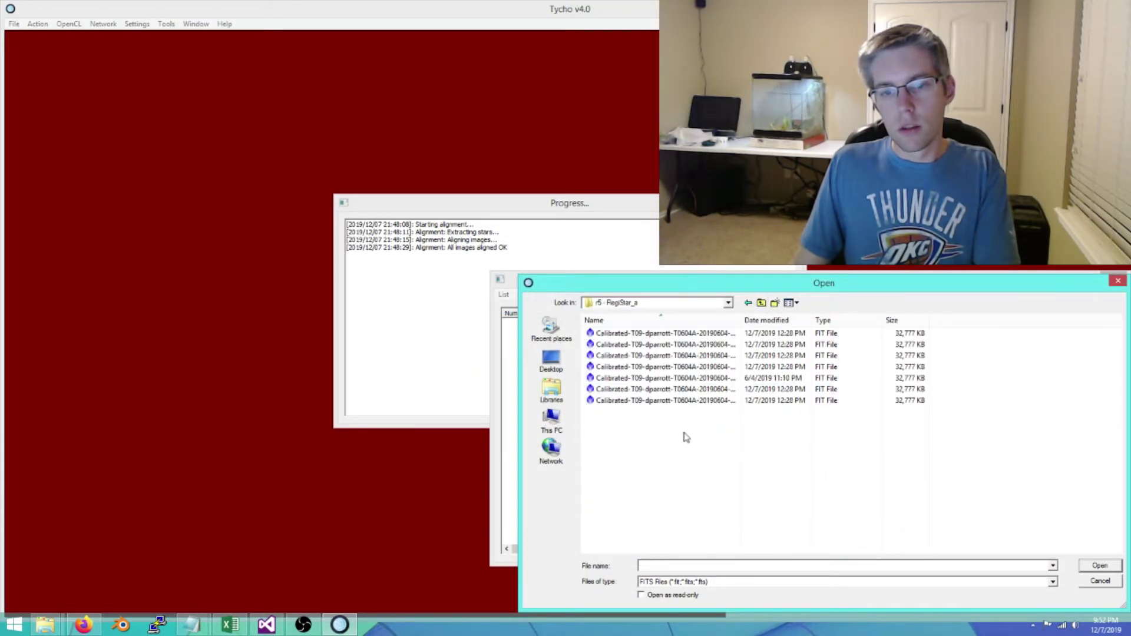
click(761, 302)
double_click(657, 502)
click(660, 478)
key(ctrl+a)
click(1087, 567)
click(40, 24)
click(64, 37)
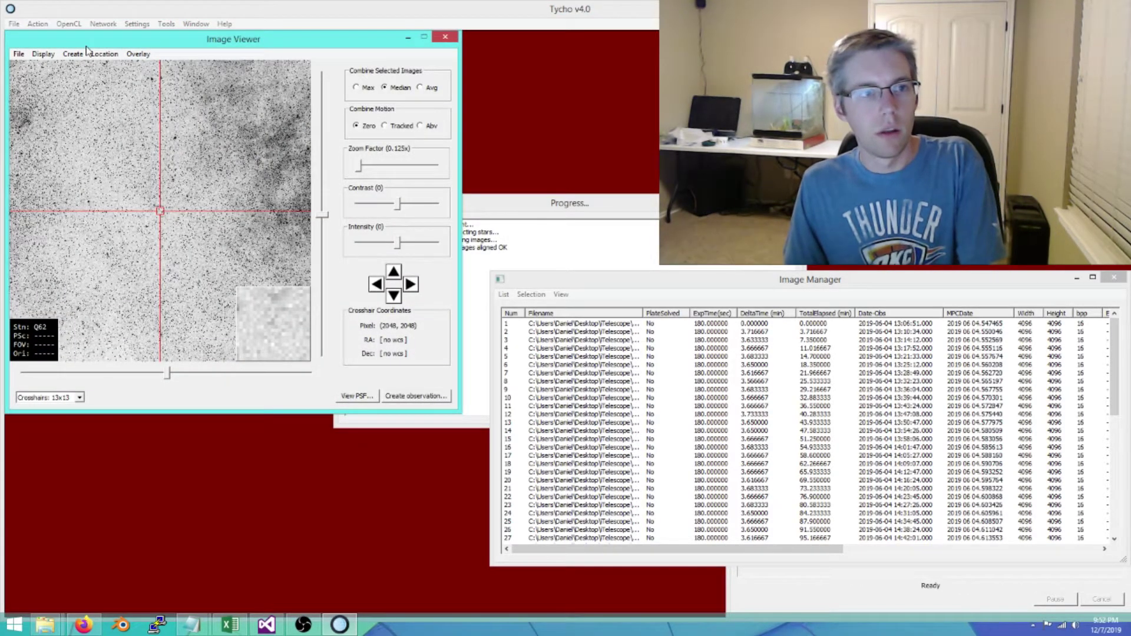
Center the view on pixel (313, 3822) at 0.5x zoom and select image 1 of the RegiStar set
click(104, 53)
click(121, 78)
click(292, 267)
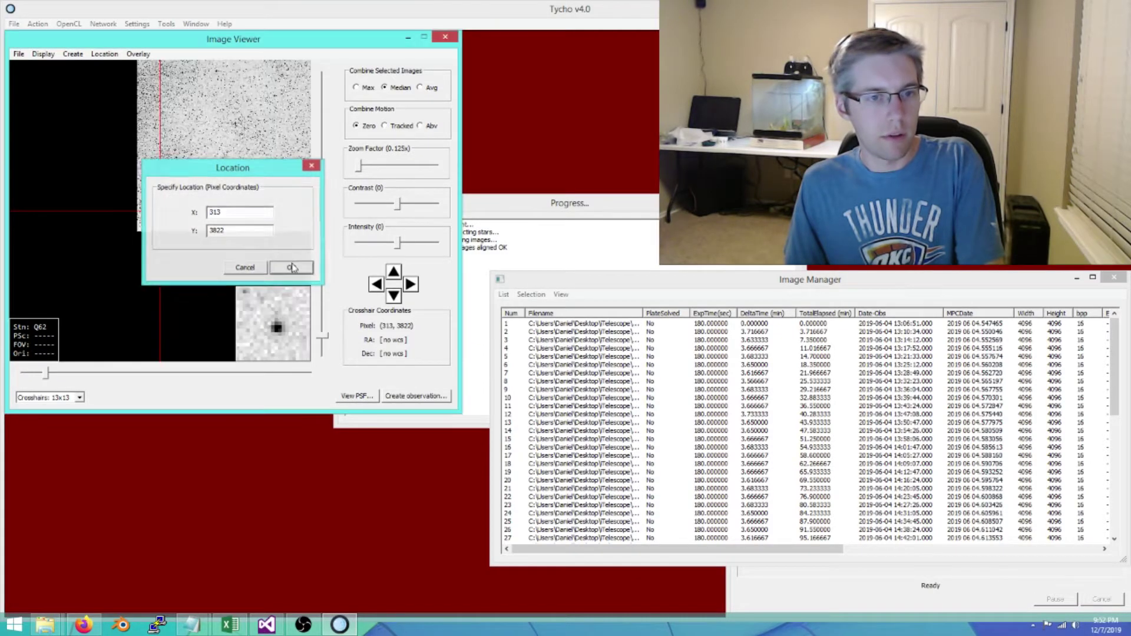
drag(354, 172, 379, 167)
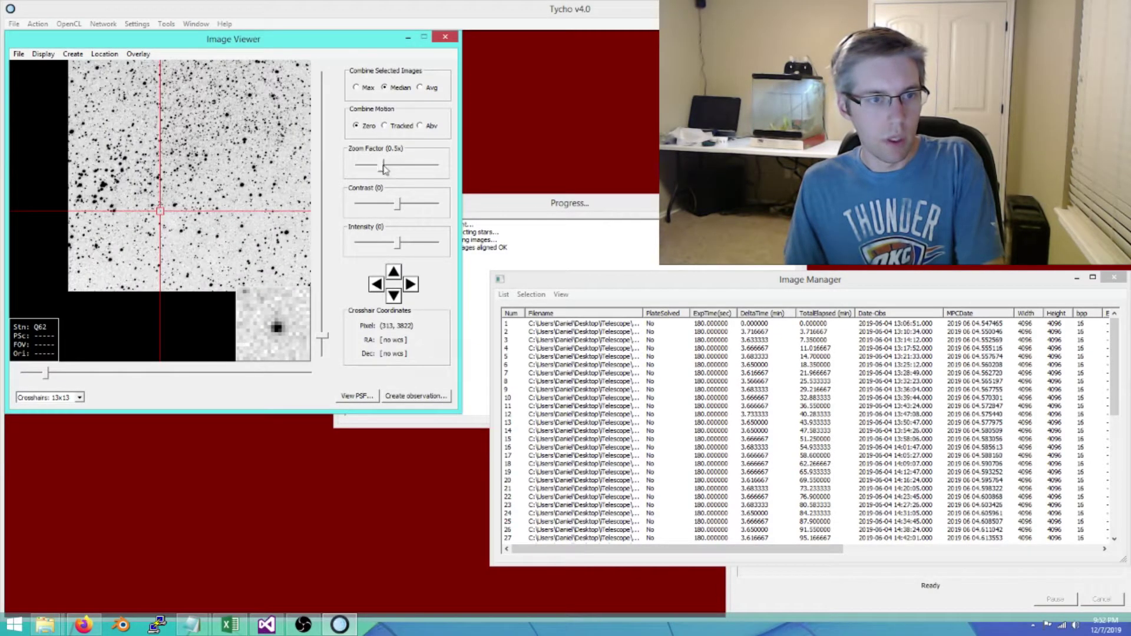
click(551, 331)
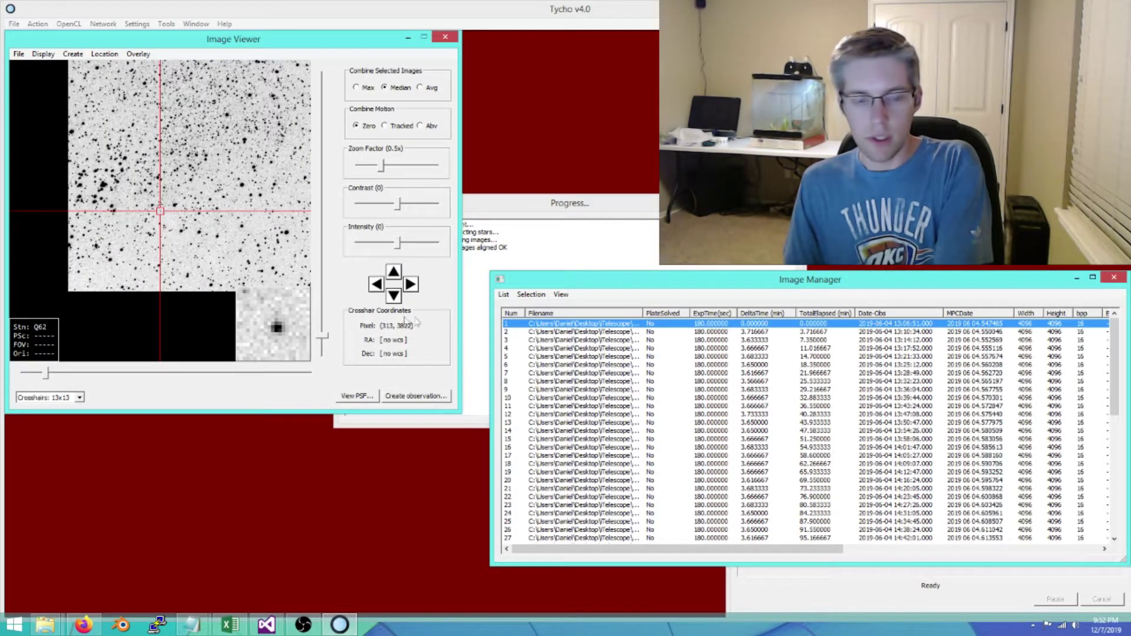
Step forward from image 1 through the RegiStar-aligned set, examining the magnified star at pixel (313, 3822) for movement
key(Down)
key(Down)
key(Down)
key(Down)
key(Down)
key(Down)
key(Down)
key(Down)
key(Down)
key(Down)
key(Down)
key(Down)
key(Down)
key(Down)
key(Down)
key(Down)
key(Down)
key(Down)
key(Down)
key(Down)
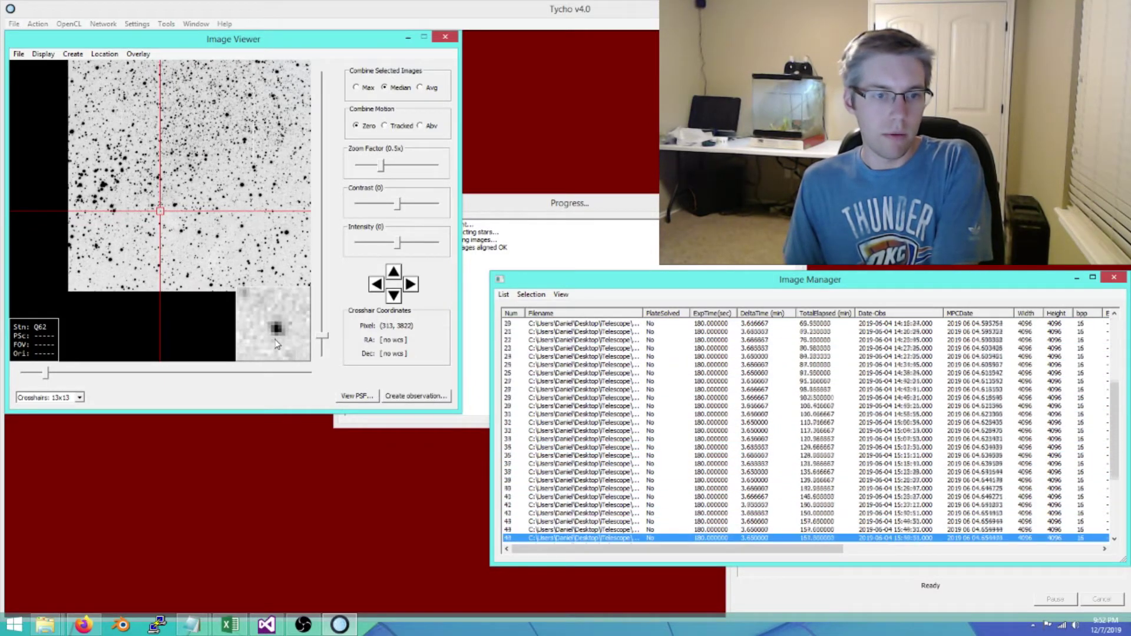
Step back to image 1 of the RegiStar set, checking the same corner star for drift between frames
key(Up)
key(Up)
key(Up)
key(Up)
key(Up)
key(Up)
key(Up)
key(Up)
key(Up)
key(Up)
key(Up)
key(Up)
key(Up)
key(Up)
key(Up)
key(Up)
key(Up)
key(Up)
key(Up)
key(Up)
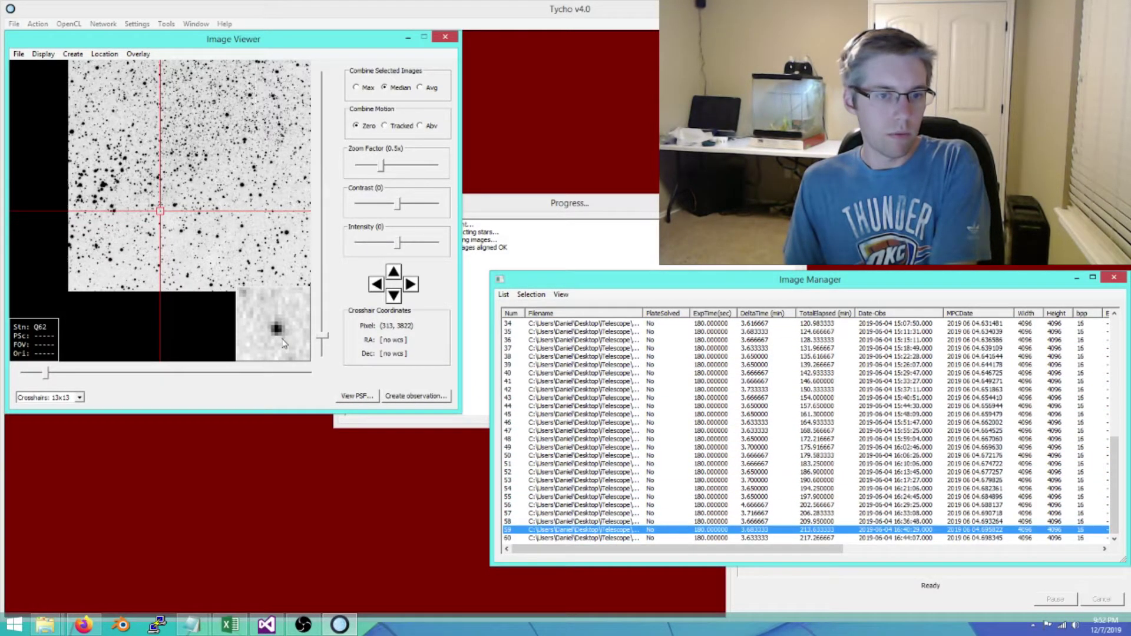
key(Up)
key(Up)
key(Up)
key(Up)
key(Up)
key(Up)
key(Up)
key(Up)
key(Up)
key(Up)
key(Up)
key(Up)
key(Up)
key(Up)
key(Up)
key(Up)
key(Up)
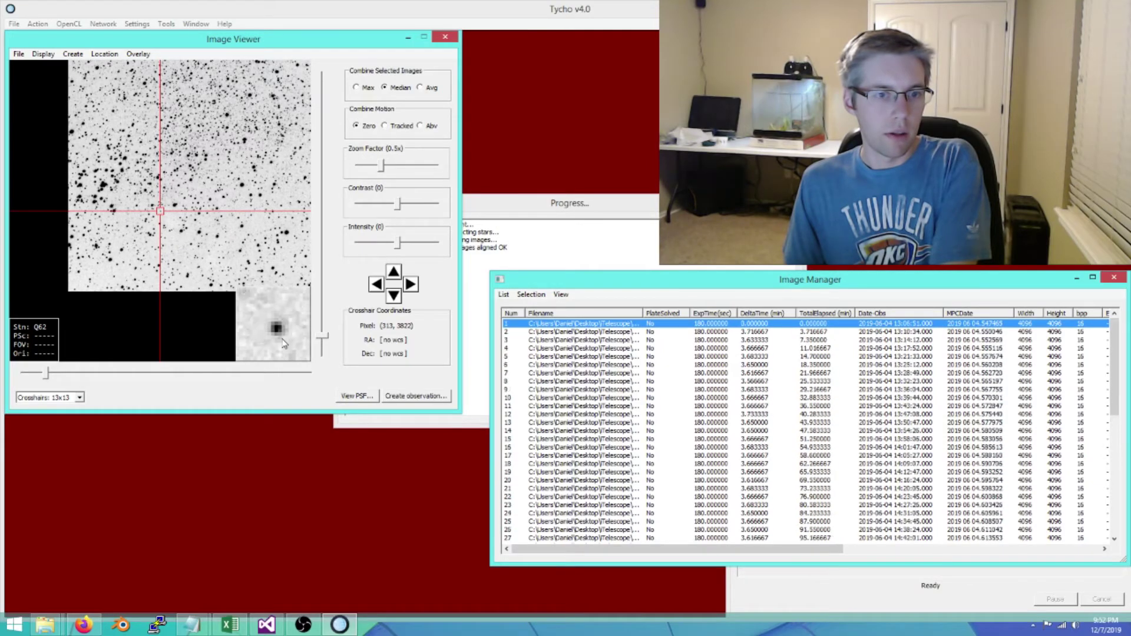
Run forward again from image 1 to image 60, rechecking the corner star's position under the crosshair
key(Down)
key(Down)
key(Down)
key(Down)
key(Down)
key(Down)
key(Down)
key(Down)
key(Down)
key(Down)
key(Down)
key(Down)
key(Down)
key(Down)
key(Down)
key(Down)
key(Down)
key(Down)
key(Down)
key(Down)
key(Down)
key(Down)
key(Down)
key(Down)
key(Down)
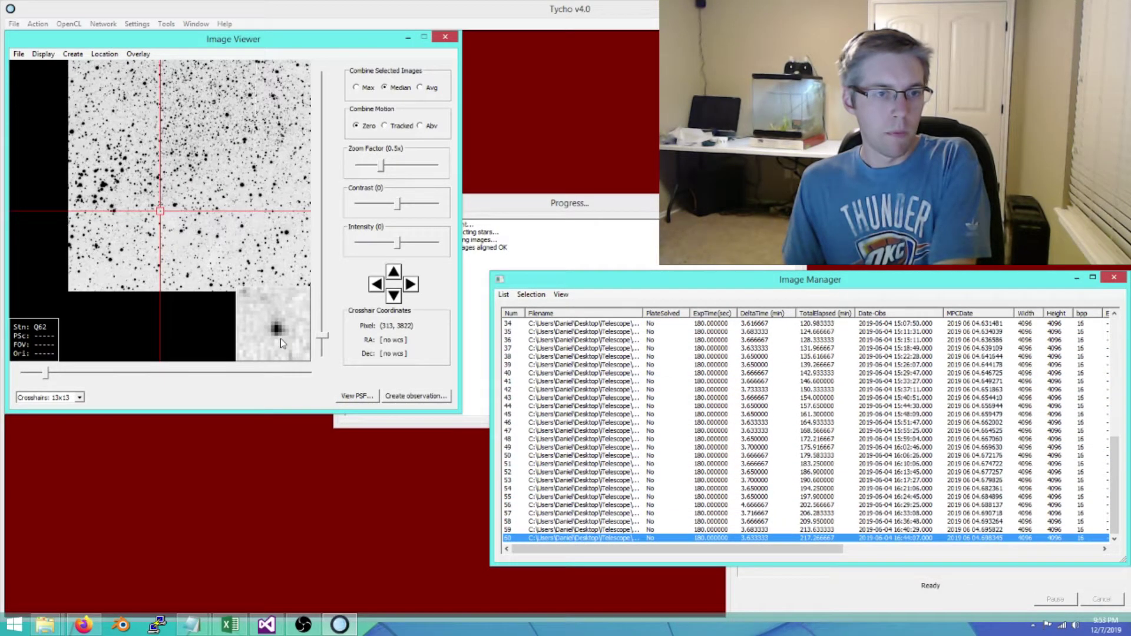
Step back from image 60 to image 1, watching the magnified corner star for shifts in the RegiStar alignment
key(Up)
key(Up)
key(Up)
key(Up)
key(Up)
key(Up)
key(Up)
key(Up)
key(Up)
key(Up)
key(Up)
key(Up)
key(Up)
key(Up)
key(Up)
key(Up)
key(Up)
key(Up)
key(Up)
key(Up)
key(Up)
key(Up)
key(Up)
key(Up)
key(Up)
key(Up)
key(Up)
key(Up)
key(Up)
key(Up)
key(Up)
key(Up)
key(Up)
key(Up)
key(Up)
key(Up)
key(Up)
key(Up)
key(Up)
key(Up)
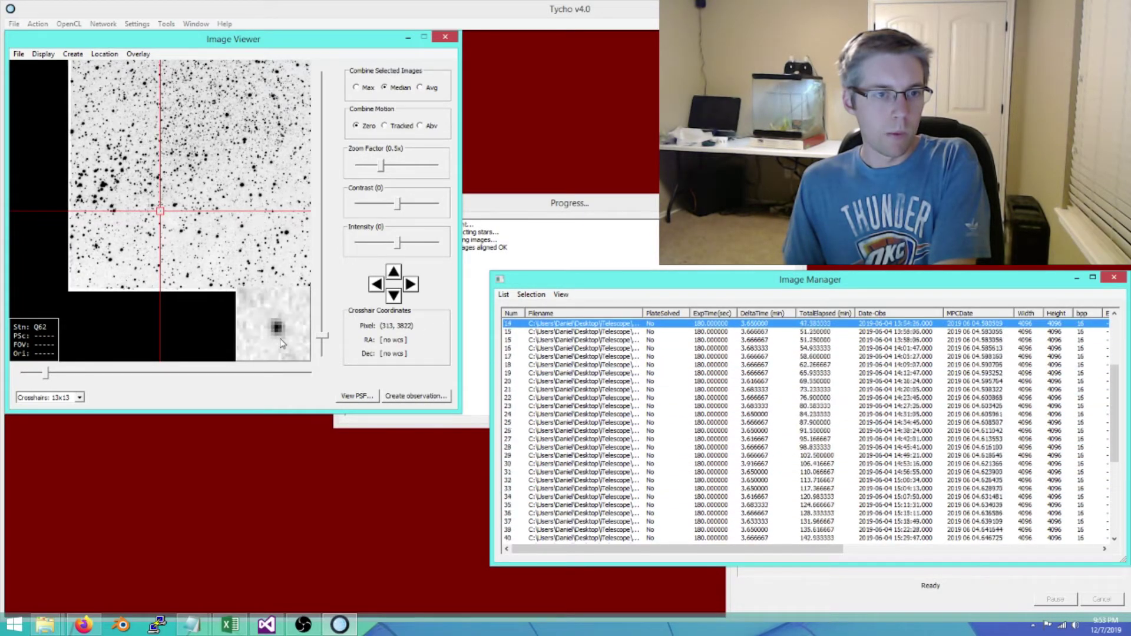
Switch to the details.xlsx workbook in Excel and compare the RegiStar and PixInsight alignment times for the 60x4096x4096 set
key(alt+Tab)
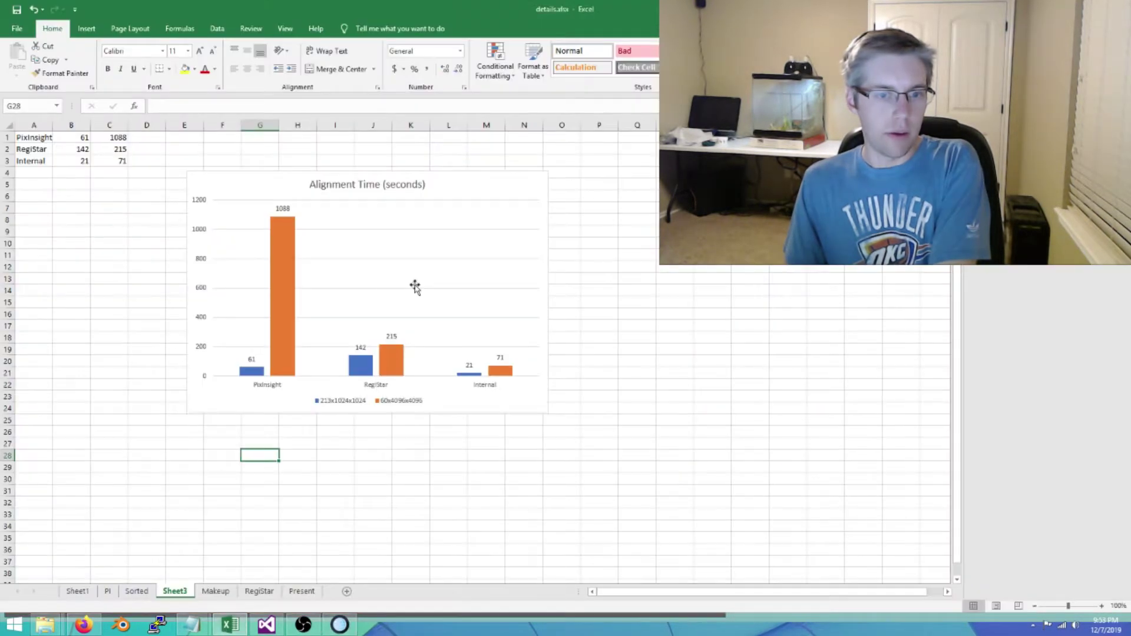
mouse_move(393, 355)
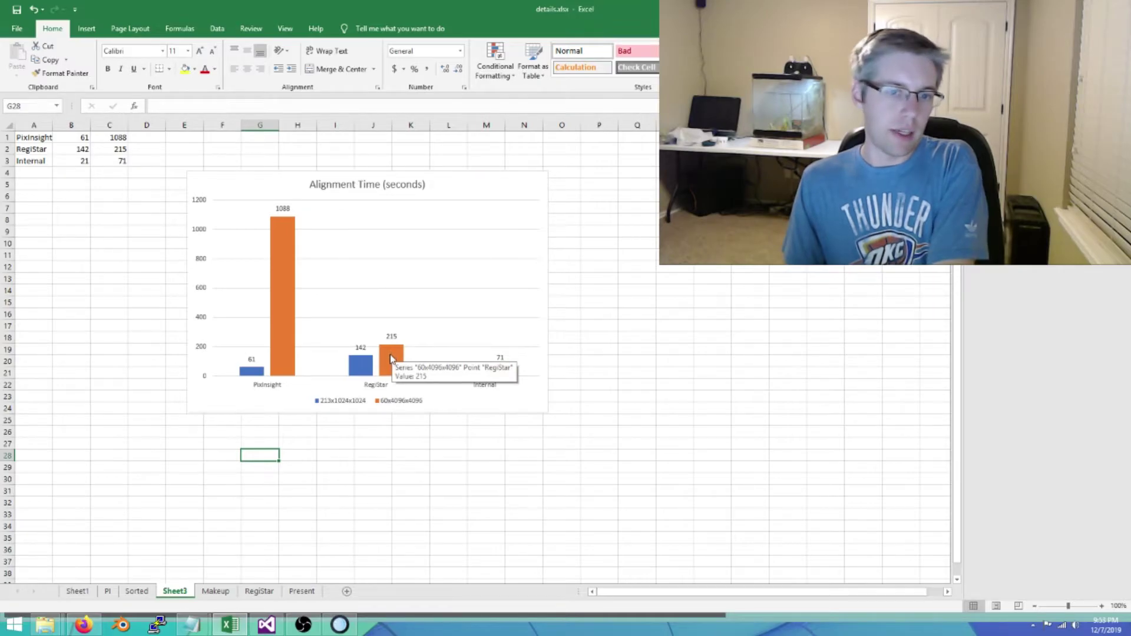
mouse_move(285, 245)
Switch back to Tycho and step from image 1 to image 60 of the RegiStar set, examining the corner star's stability
click(339, 624)
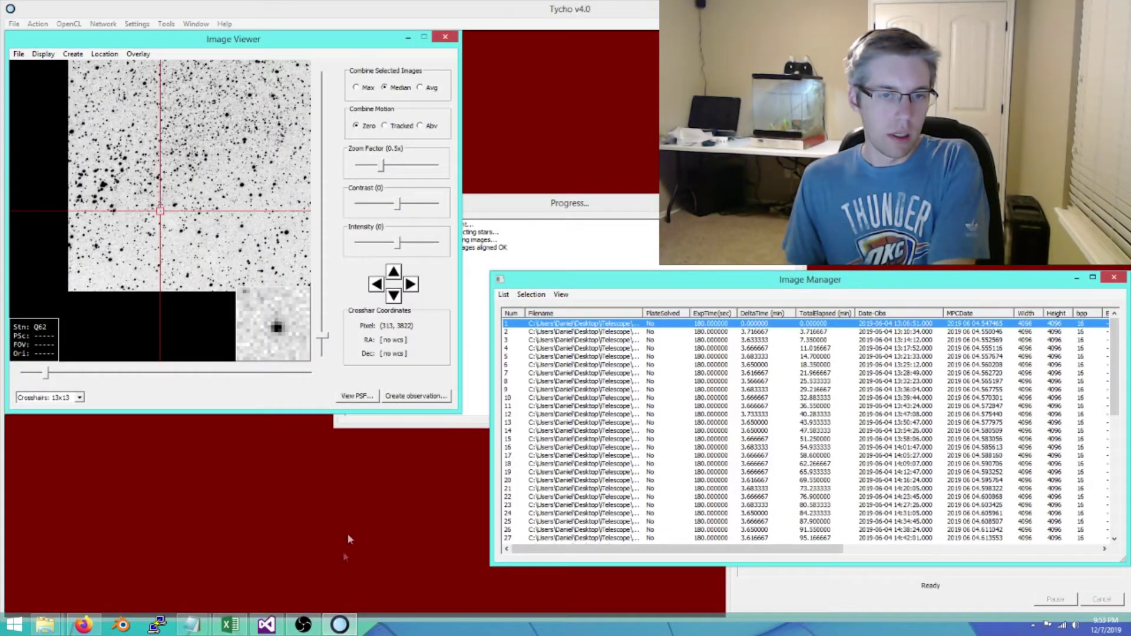
key(Down)
key(Down)
key(Down)
key(Down)
key(Down)
key(Down)
key(Down)
key(Down)
key(Down)
key(Down)
key(Down)
key(Down)
key(Down)
key(Down)
key(Down)
key(Down)
key(Down)
key(Down)
key(Down)
key(Down)
key(Down)
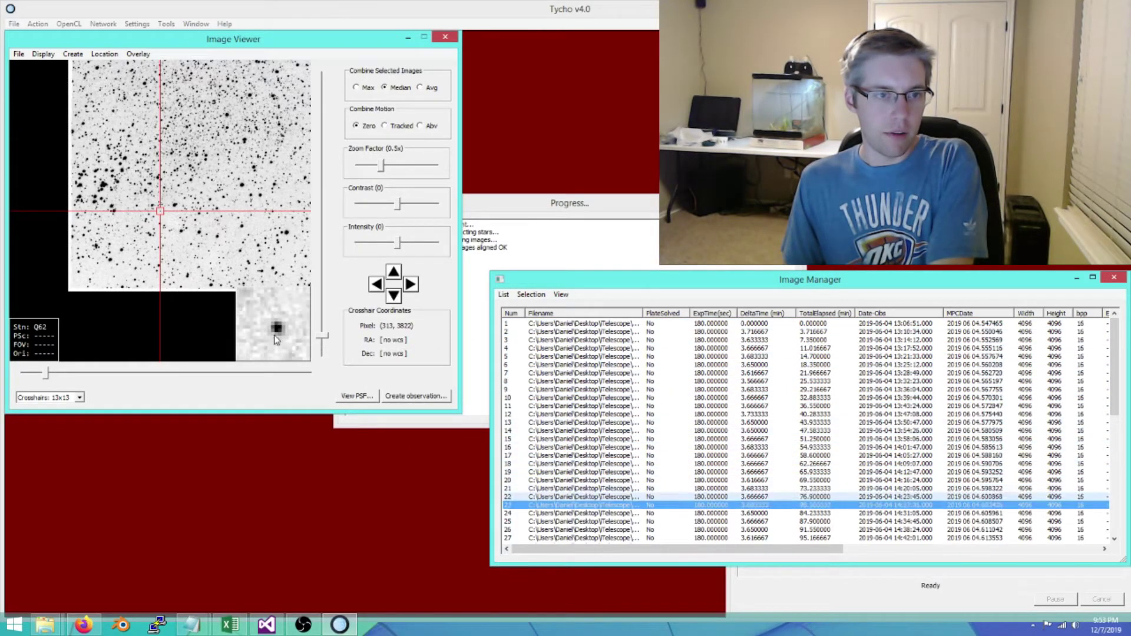
key(Down)
key(Down)
key(Down)
key(Down)
key(Down)
key(Down)
key(Down)
key(Down)
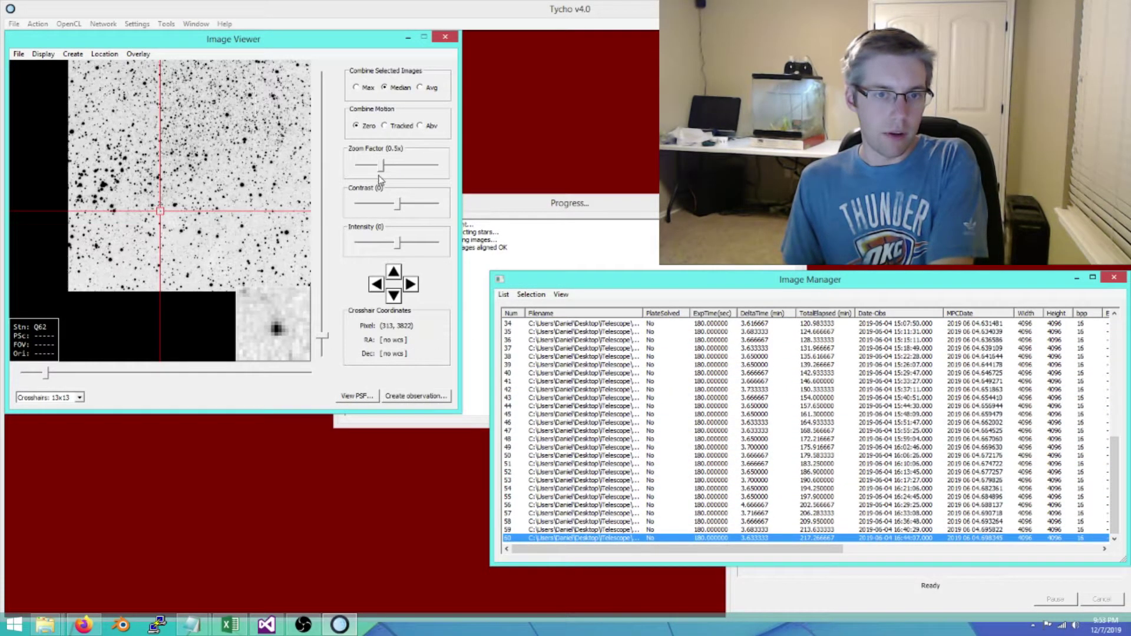
Step back from image 60 toward image 1 of the RegiStar set at 0.3x zoom, examining the corner star and frame edges
key(Up)
key(Up)
key(Up)
key(Up)
key(Up)
key(Up)
key(Up)
key(Up)
key(Up)
key(Up)
key(Up)
key(Up)
key(Up)
key(Up)
key(Up)
key(Up)
key(Up)
key(Up)
key(Up)
key(Up)
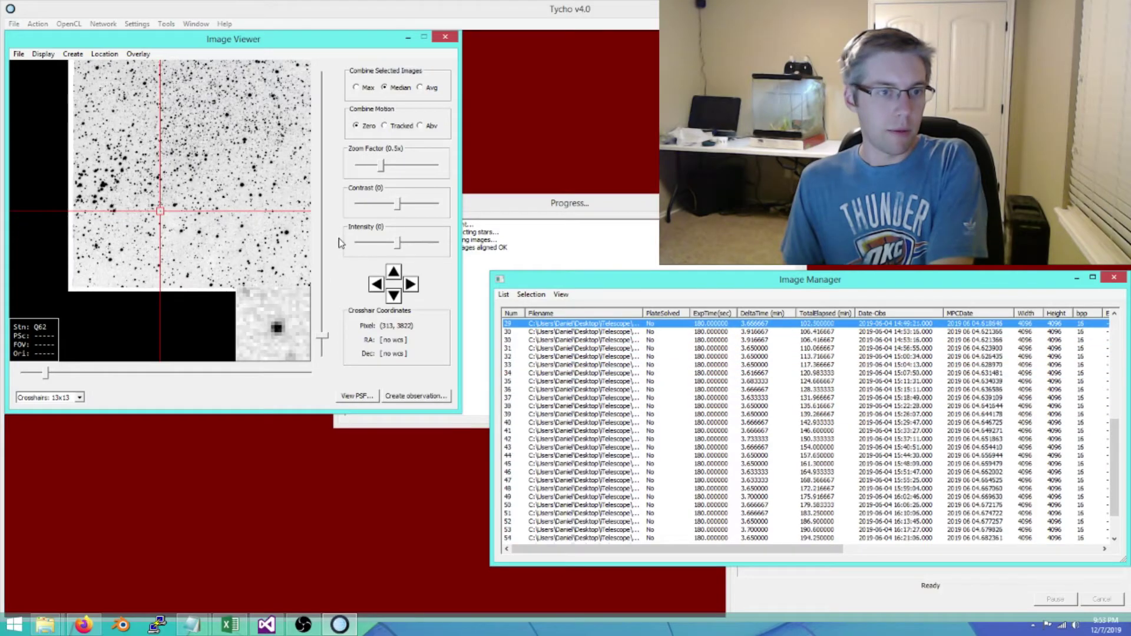
key(Up)
key(Up)
key(Up)
key(Up)
key(Up)
key(Up)
key(Up)
key(Up)
key(Up)
key(Up)
key(Up)
key(Up)
Zoom out to 0.125x and step forward to image 60, examining how the whole RegiStar frame shifts between images
drag(383, 171, 359, 168)
click(557, 324)
key(Down)
key(Down)
key(Down)
key(Down)
key(Down)
key(Down)
key(Down)
key(Down)
key(Down)
key(Down)
key(Down)
key(Down)
key(Down)
key(Down)
key(Down)
key(Down)
key(Down)
key(Down)
key(Down)
key(Down)
key(Down)
key(Down)
key(Down)
key(Down)
key(Down)
key(Down)
key(Down)
key(Down)
key(Down)
key(Down)
key(Down)
key(Down)
key(Down)
key(Down)
key(Down)
key(Down)
key(Down)
key(Down)
key(Down)
key(Down)
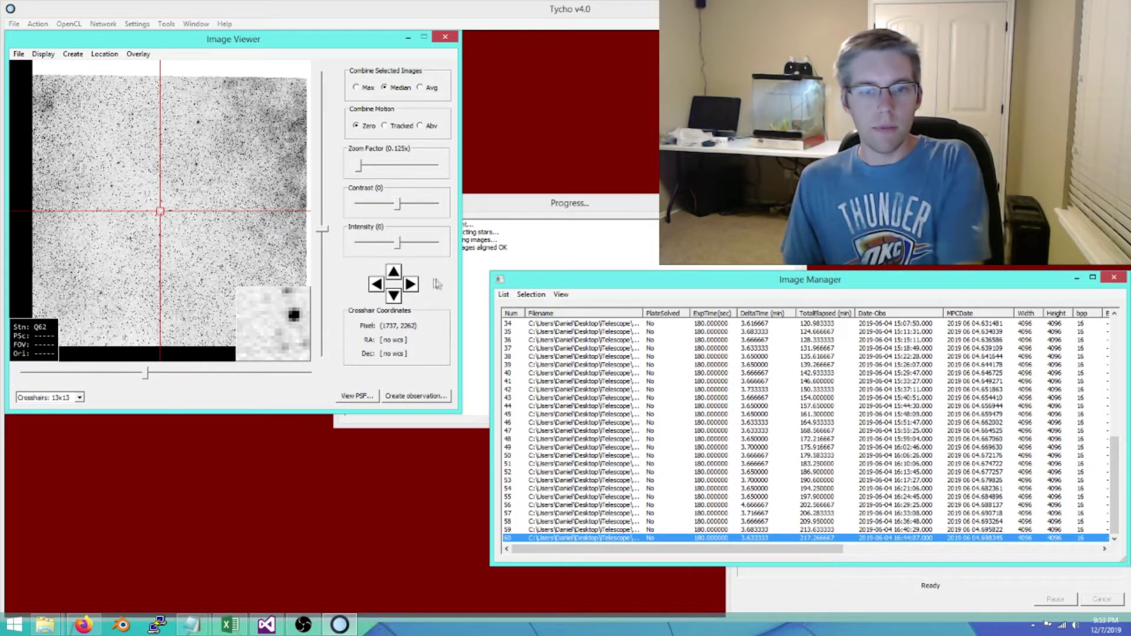
Clear the RegiStar images from the image list and load all FITS files from the r60_a_Tycho folder
click(504, 294)
click(522, 364)
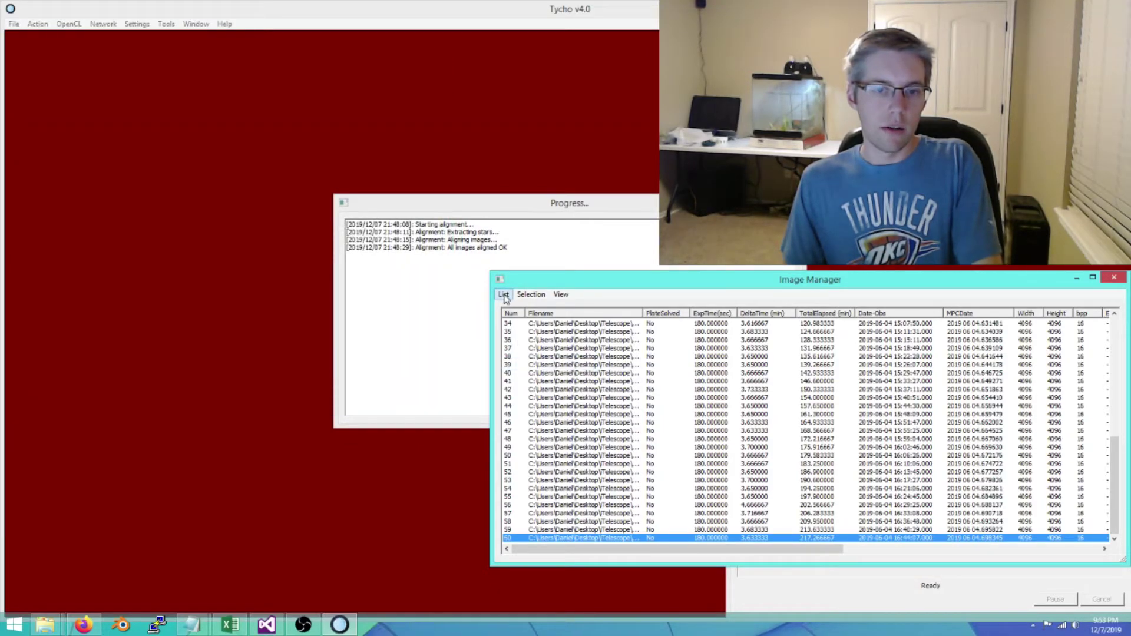
click(504, 295)
click(504, 295)
click(533, 308)
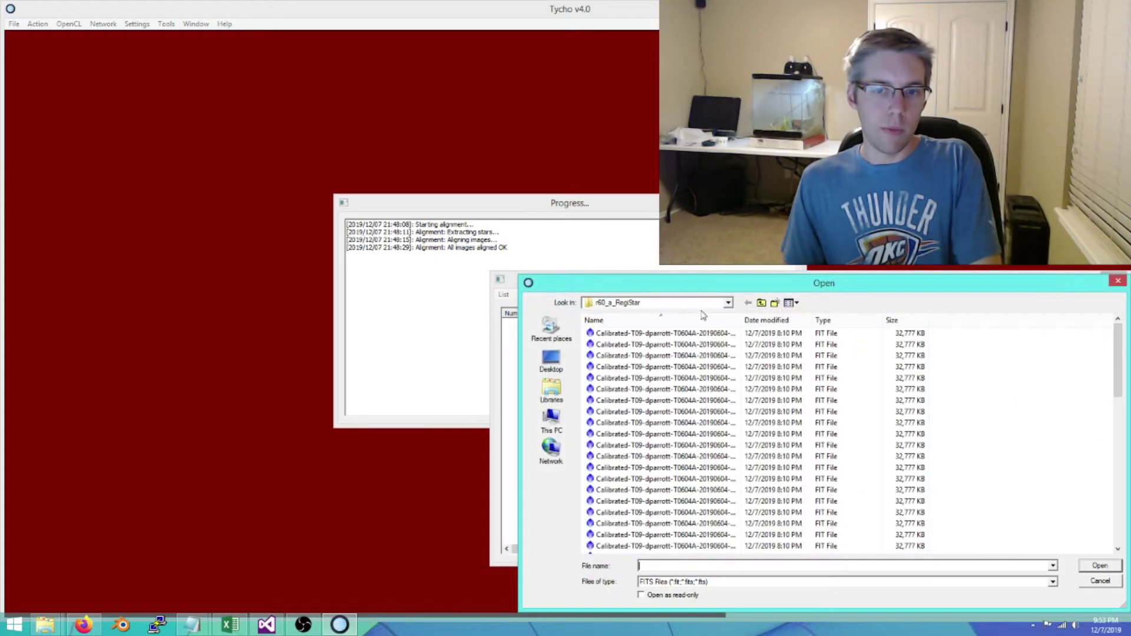
click(761, 302)
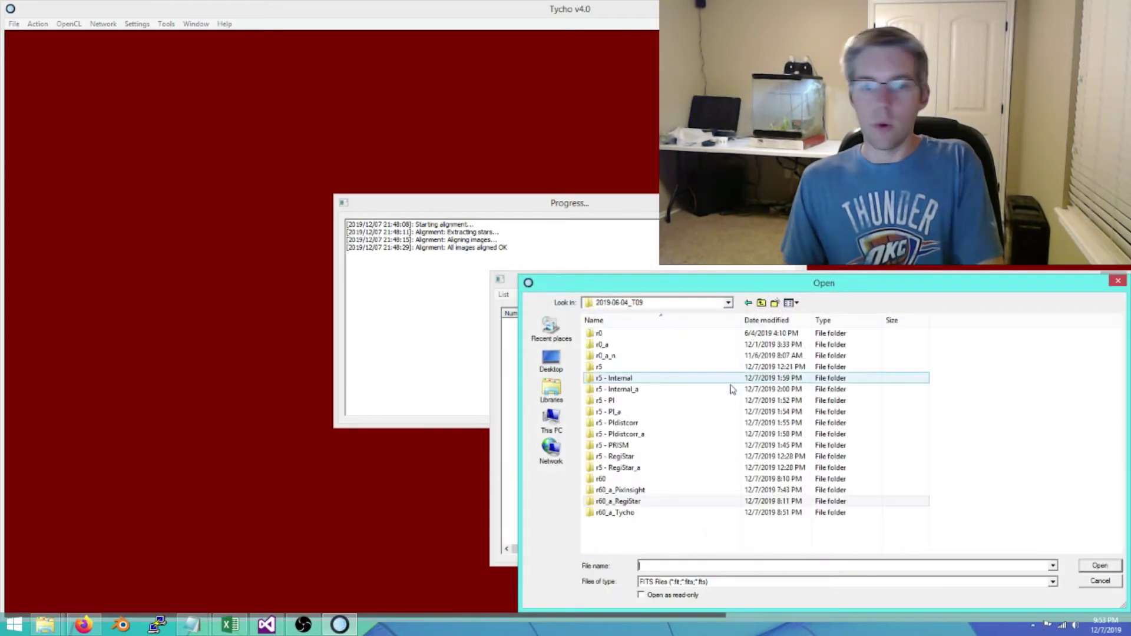
double_click(660, 517)
key(ctrl+a)
key(Return)
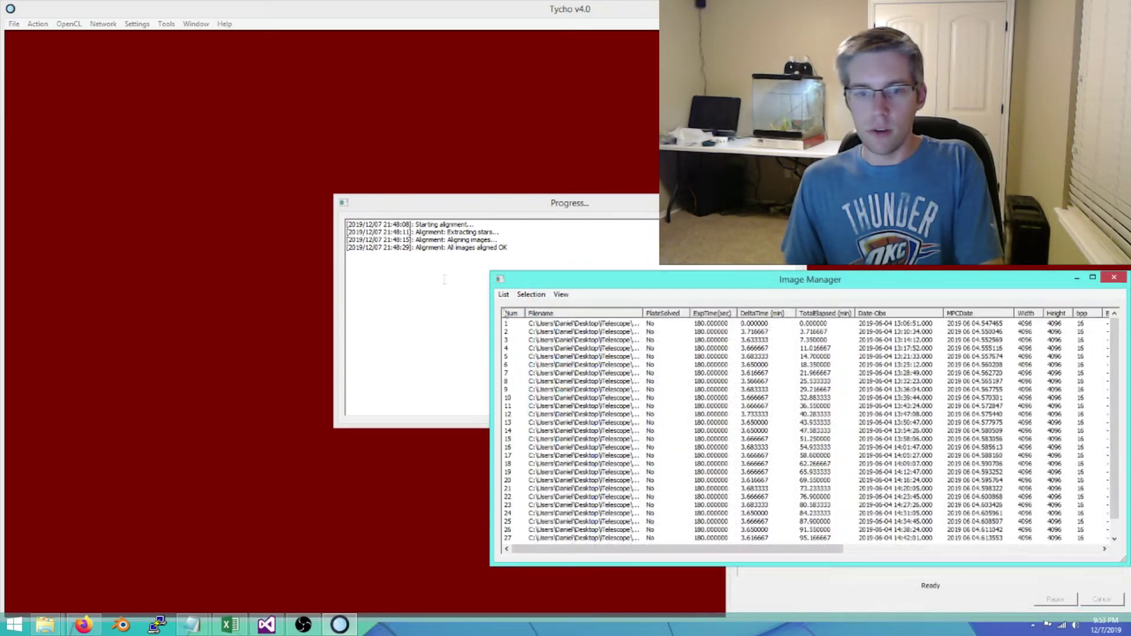
Open the loaded Tycho-aligned images in the Image Viewer and extend the Image Manager window upward
click(38, 23)
click(50, 36)
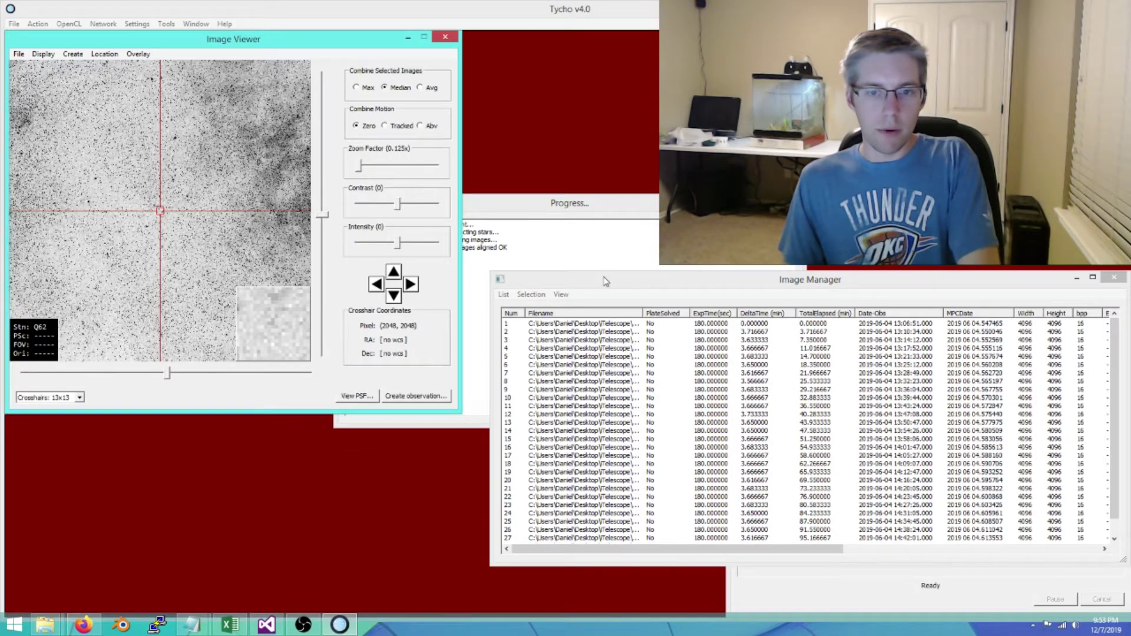
drag(602, 274, 597, 202)
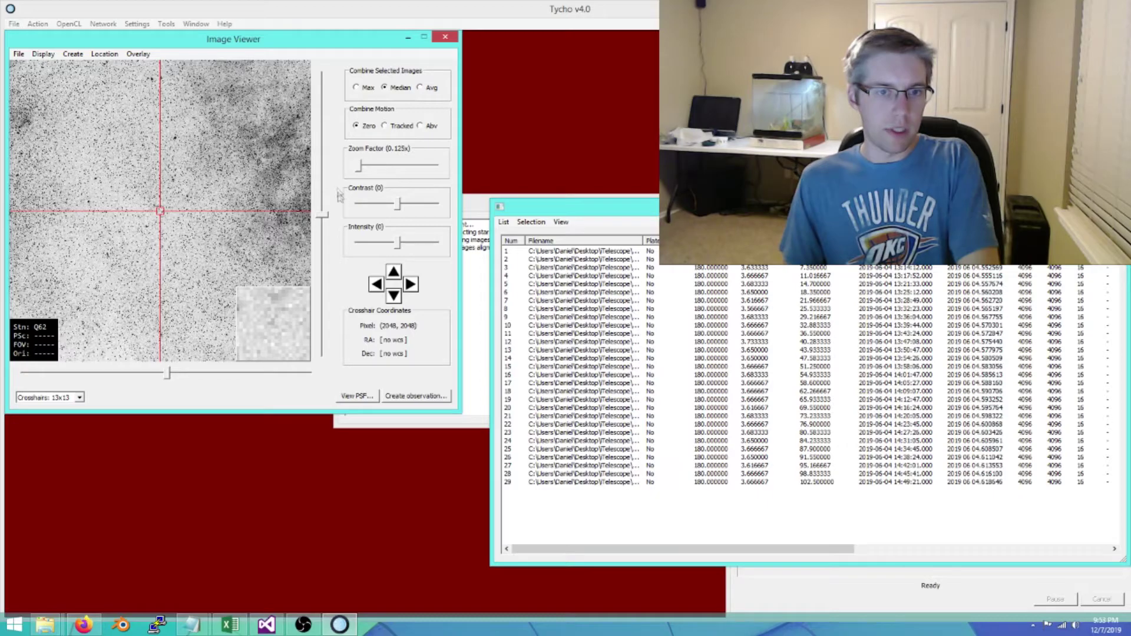
Center the crosshair on pixel X 313, Y 3822 and set the zoom factor to 2x
click(101, 53)
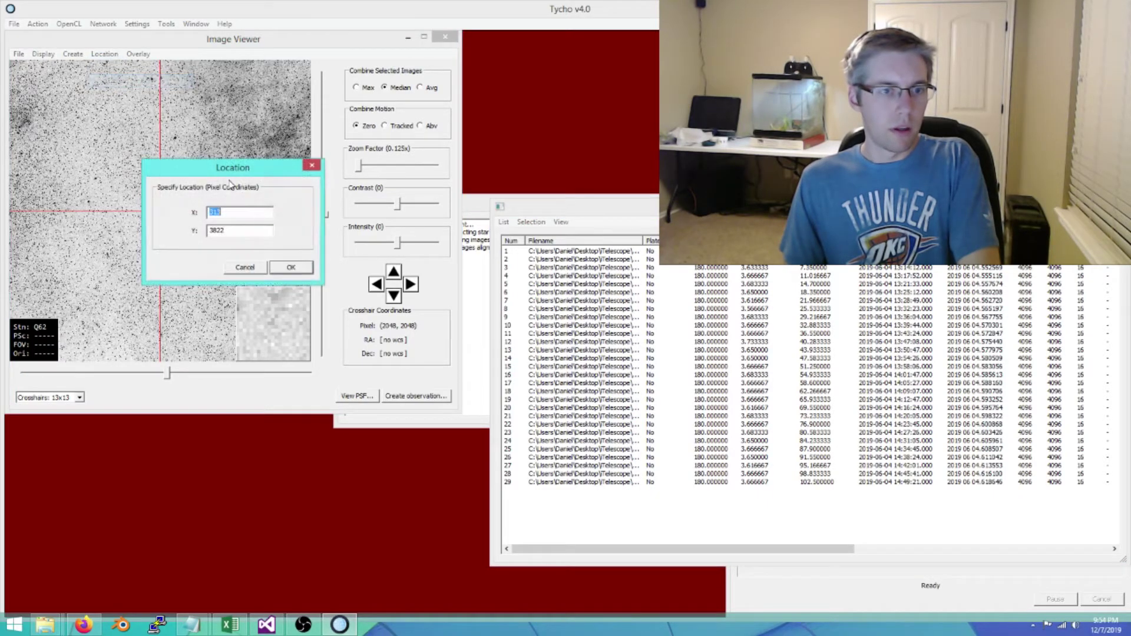
click(290, 268)
drag(364, 170, 404, 170)
Step forward from image 1 through the Tycho-aligned set, watching the magnified corner star for movement
click(539, 252)
key(Down)
key(Down)
key(Down)
key(Down)
key(Down)
key(Down)
key(Down)
key(Down)
key(Down)
key(Down)
key(Down)
key(Down)
key(Down)
key(Down)
key(Down)
key(Down)
key(Down)
key(Down)
key(Down)
key(Down)
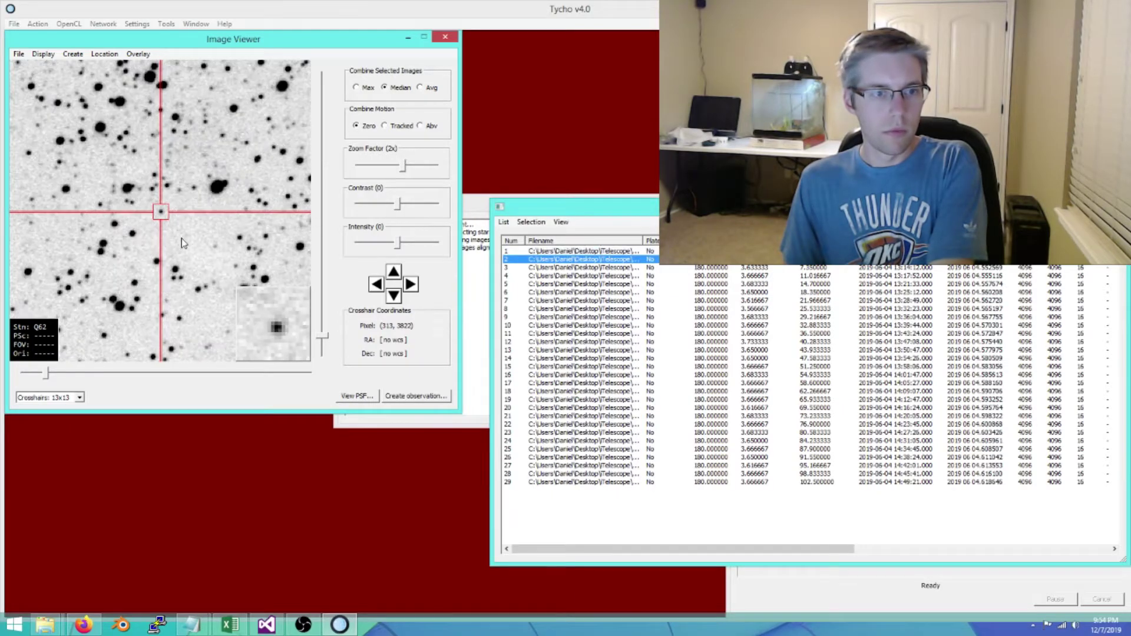
Step back through the Tycho-aligned set to image 1, rechecking the corner star's position under the crosshair
key(Up)
key(Up)
key(Up)
key(Up)
key(Up)
key(Up)
key(Up)
key(Up)
key(Up)
key(Up)
key(Up)
key(Up)
key(Up)
key(Up)
key(Up)
key(Up)
key(Up)
key(Up)
key(Up)
key(Up)
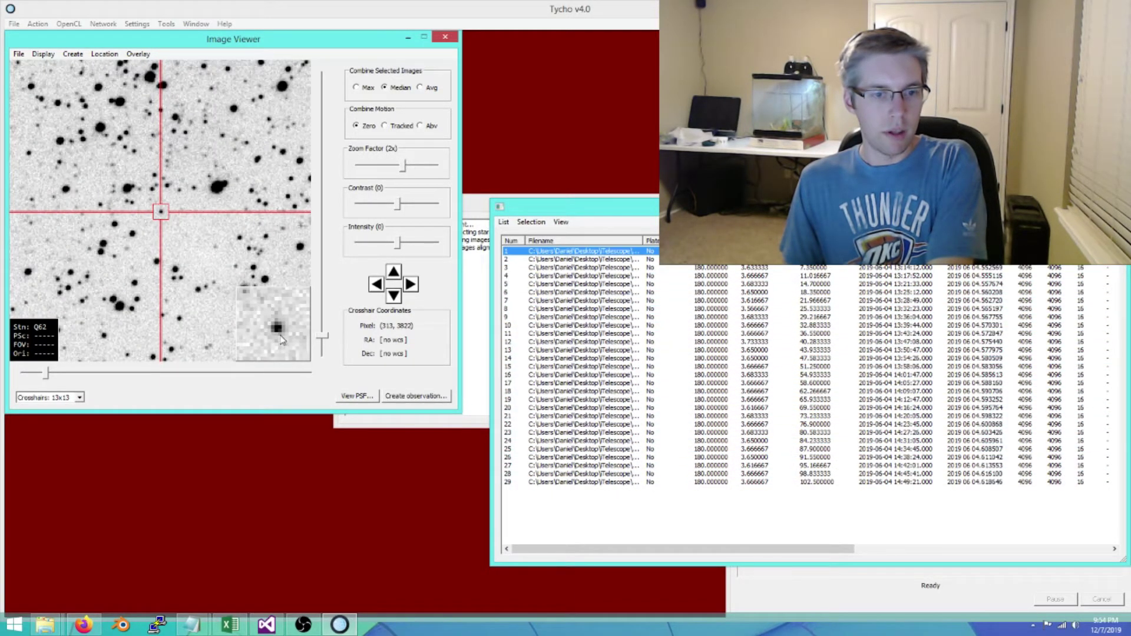
Step forward through the Tycho-aligned set and back to image 1, watching the magnified corner star at 2x zoom
key(Down)
key(Down)
key(Down)
key(Down)
key(Down)
key(Down)
key(Down)
key(Down)
key(Down)
key(Down)
key(Down)
key(Down)
key(Down)
key(Down)
key(Down)
key(Down)
key(Down)
key(Down)
key(Down)
key(Down)
key(Up)
key(Up)
key(Up)
key(Up)
key(Up)
key(Up)
key(Up)
key(Up)
key(Up)
key(Up)
key(Up)
key(Up)
key(Up)
key(Up)
key(Up)
key(Up)
key(Up)
key(Up)
key(Up)
key(Up)
Set the zoom factor to 0.5x and step forward through the aligned images to image 29, watching the wider corner field
click(402, 166)
scroll(398, 177, down, 2)
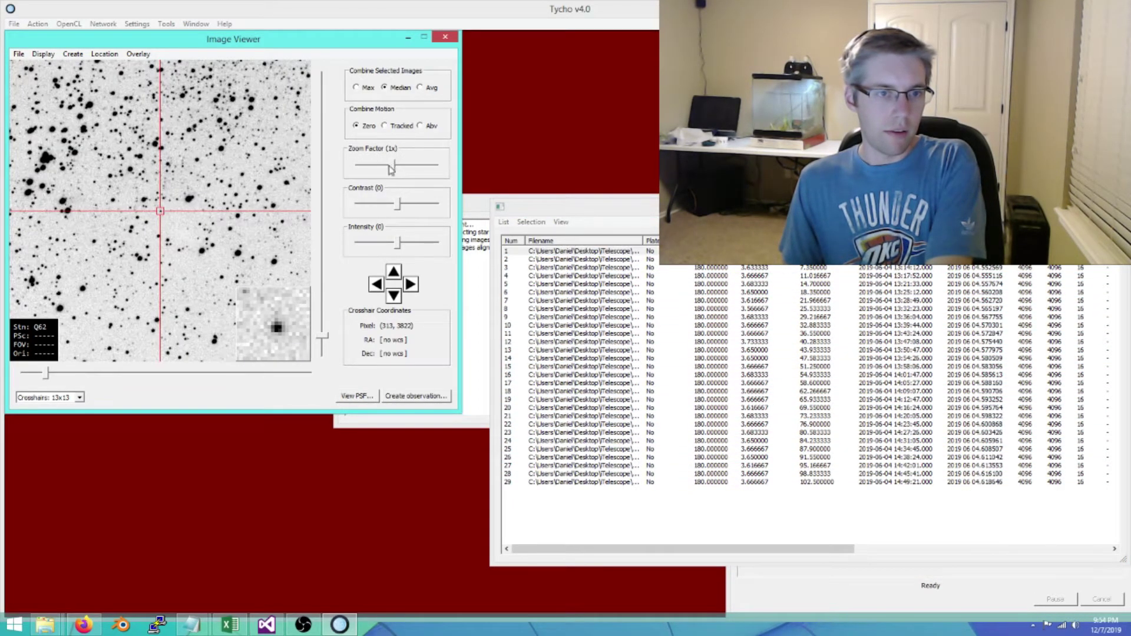
click(514, 259)
key(Down)
key(Down)
key(Down)
key(Down)
key(Down)
key(Down)
key(Down)
key(Down)
key(Down)
key(Down)
key(Down)
key(Down)
key(Down)
key(Down)
key(Down)
key(Down)
key(Down)
key(Down)
key(Down)
key(Down)
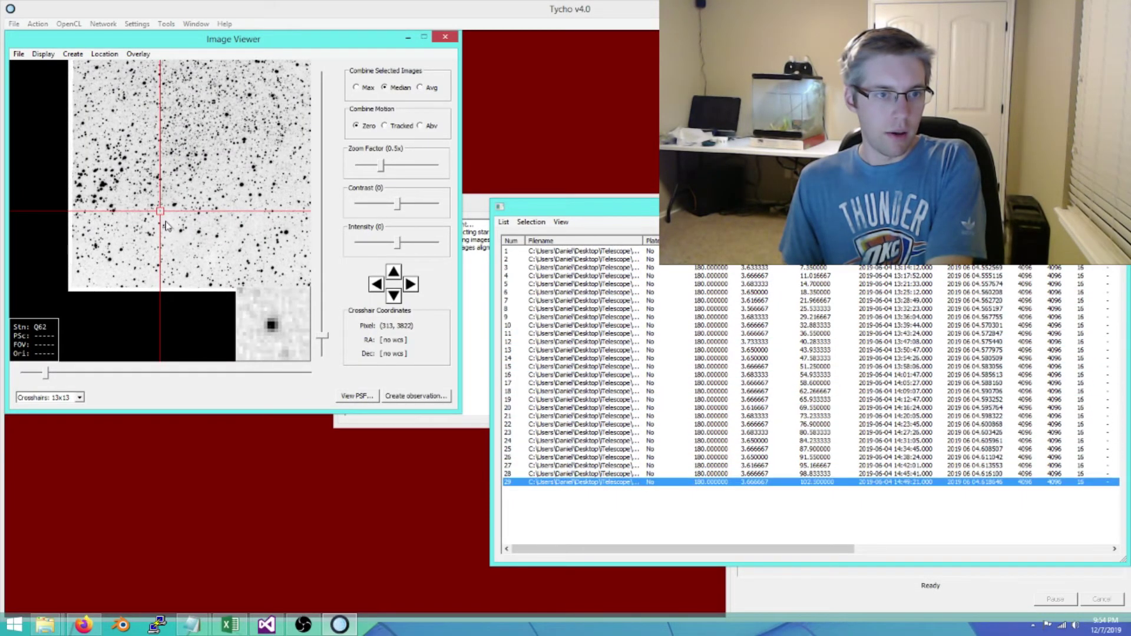
Run repeatedly backward and forward through the aligned set at the reduced zoom, ending on image 1, to check the corner stars' stability
key(Up)
key(Up)
key(Up)
key(Up)
key(Up)
key(Up)
key(Up)
key(Up)
key(Up)
key(Up)
key(Up)
key(Up)
key(Up)
key(Up)
key(Up)
key(Up)
key(Up)
key(Up)
key(Up)
key(Up)
key(Down)
key(Down)
key(Down)
key(Down)
key(Down)
key(Down)
key(Down)
key(Down)
key(Down)
key(Down)
key(Down)
key(Down)
key(Down)
key(Down)
key(Down)
key(Down)
key(Down)
key(Down)
key(Down)
key(Down)
key(Up)
key(Up)
key(Up)
key(Up)
key(Up)
key(Up)
key(Up)
key(Up)
key(Up)
key(Up)
key(Up)
key(Up)
key(Up)
key(Up)
key(Up)
key(Up)
key(Up)
key(Up)
key(Up)
key(Up)
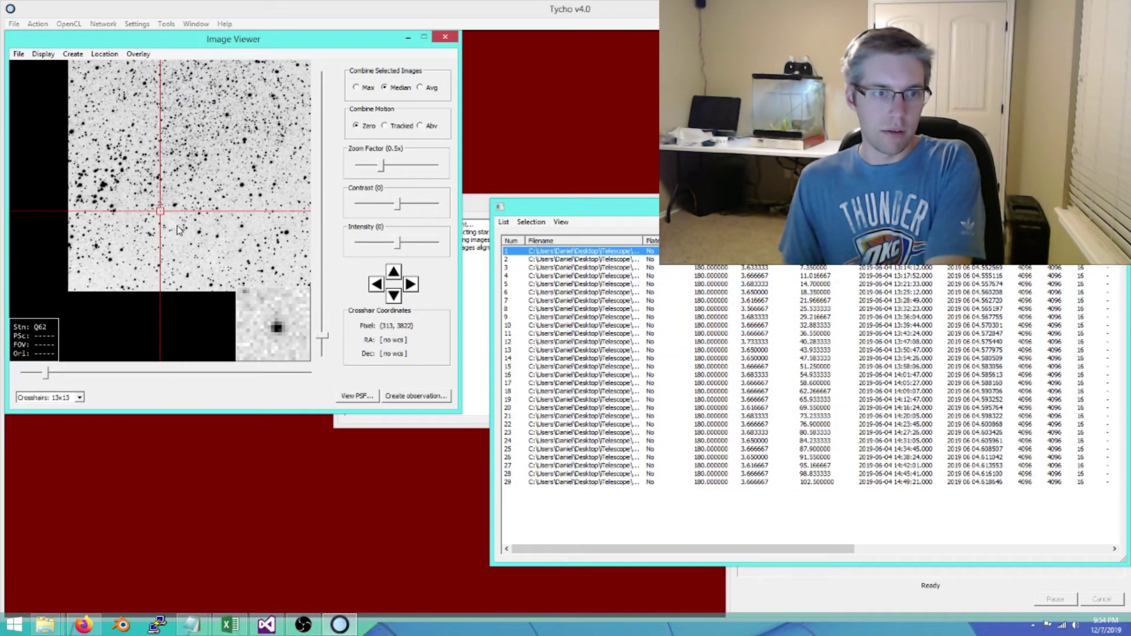
Move the crosshair to a star near the image center at pixel X 2064, Y 2094, with the zoom factor at 2x
click(381, 168)
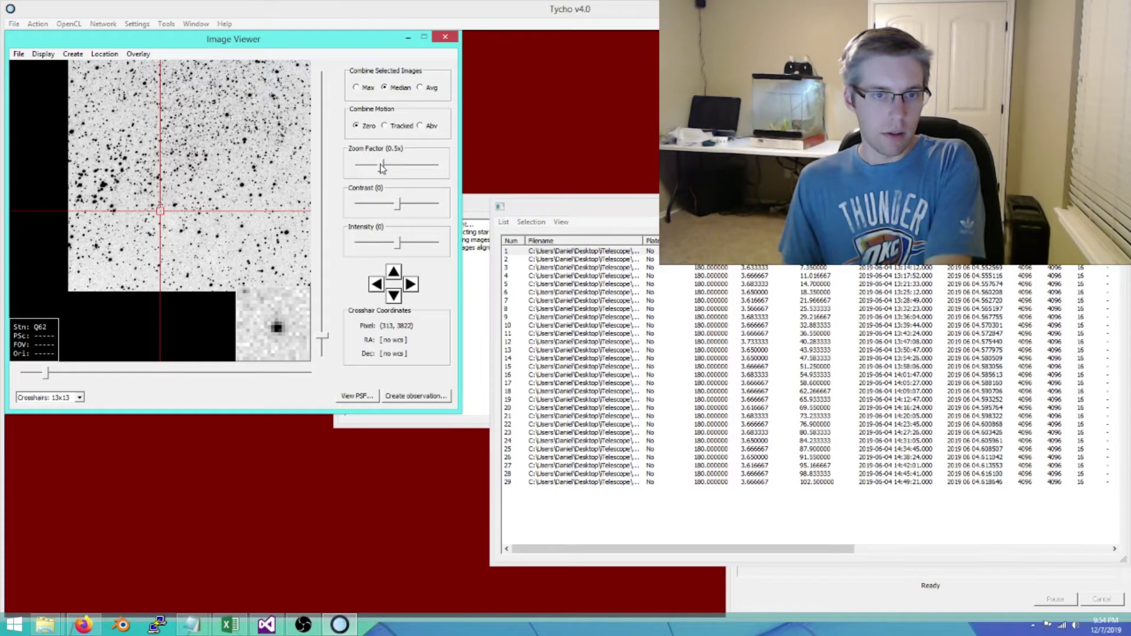
drag(322, 336, 322, 215)
drag(43, 375, 167, 372)
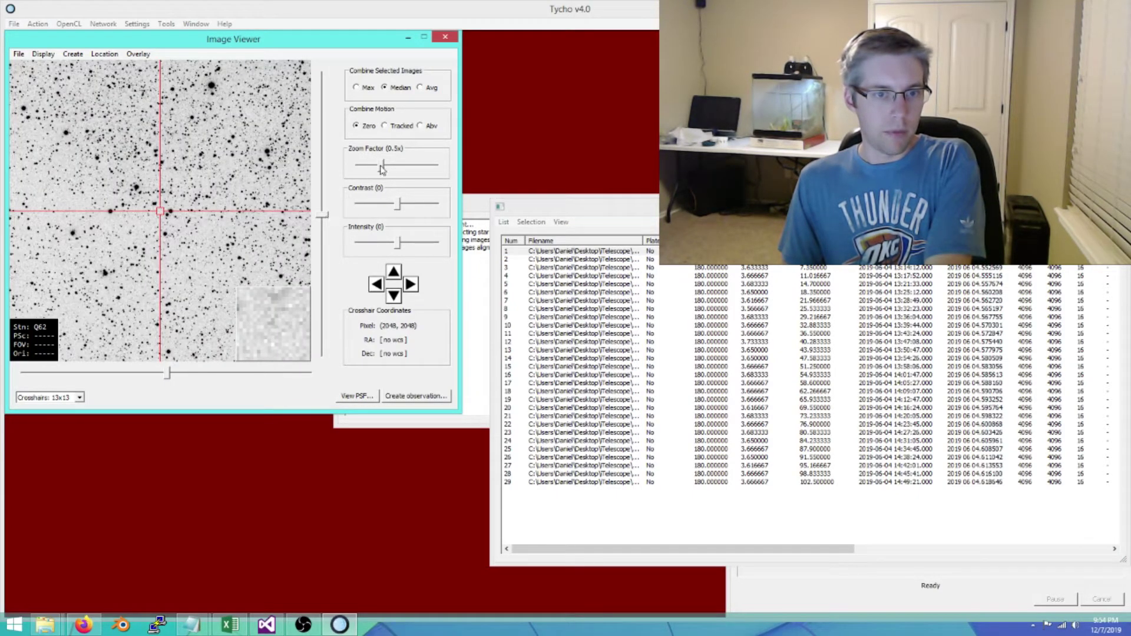
drag(382, 169, 402, 169)
click(179, 266)
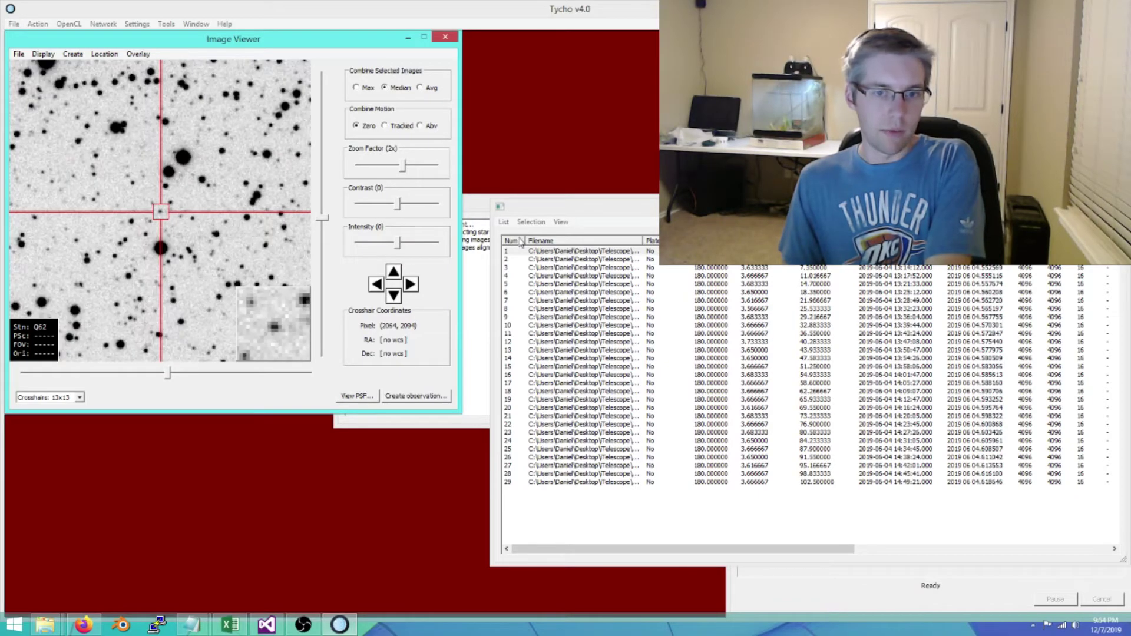
Step forward through the Tycho-aligned images and back to image 1, watching the magnified center star at 2x zoom
key(Down)
key(Down)
key(Down)
key(Down)
key(Down)
key(Down)
key(Down)
key(Down)
key(Down)
key(Down)
key(Down)
key(Down)
key(Down)
key(Down)
key(Down)
key(Down)
key(Down)
key(Down)
key(Down)
key(Down)
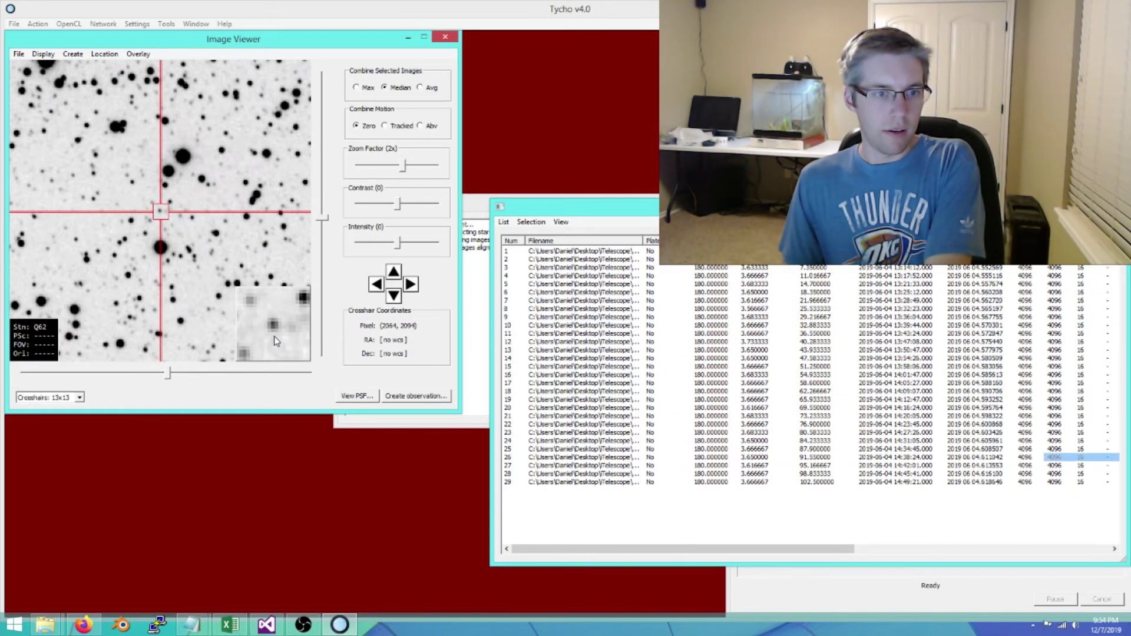
key(Up)
key(Up)
key(Up)
key(Up)
key(Up)
key(Up)
key(Up)
key(Up)
key(Up)
key(Up)
key(Up)
key(Up)
key(Up)
key(Up)
key(Up)
key(Up)
key(Up)
key(Up)
key(Up)
key(Up)
key(Up)
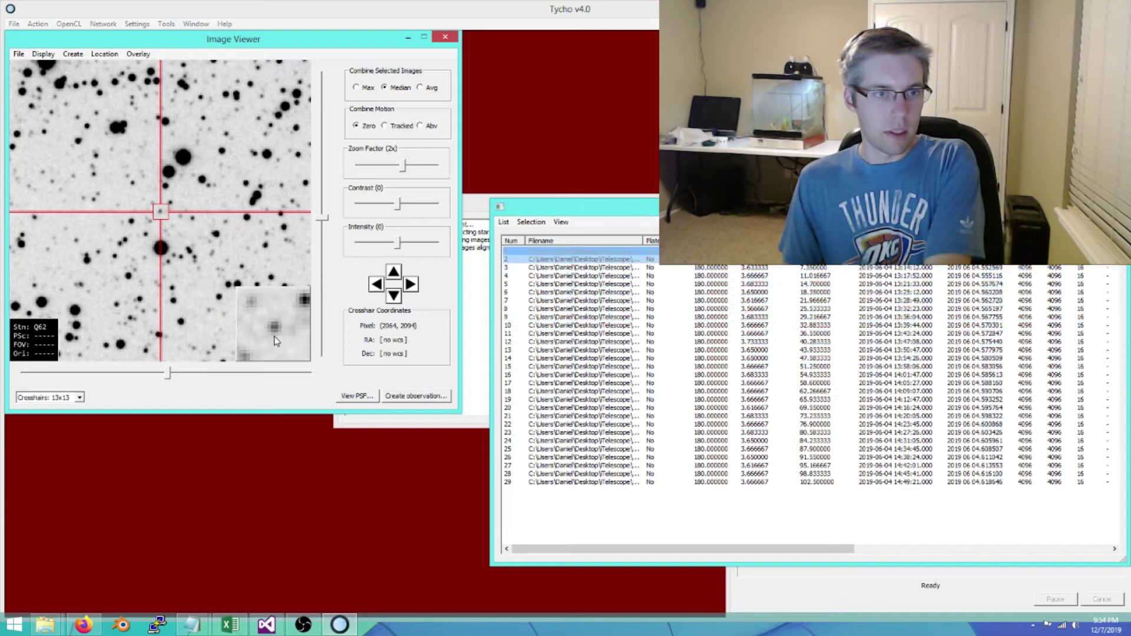
Set the zoom factor to 0.5x and step from image 1 through to image 29, watching the wider center field
click(395, 169)
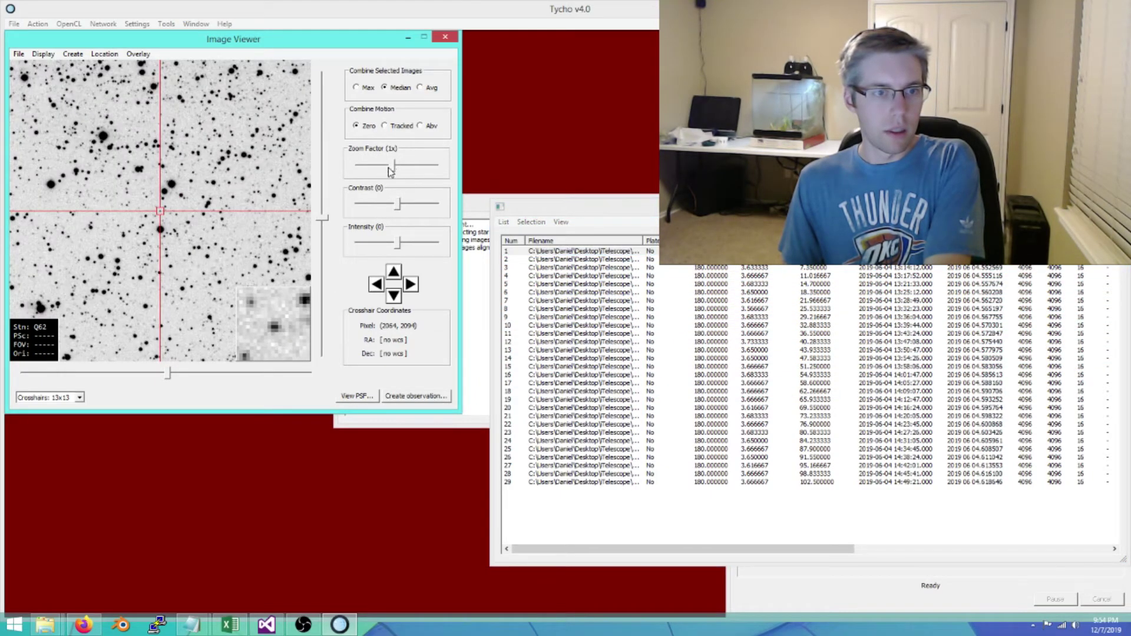
drag(389, 168, 382, 169)
click(518, 252)
key(Down)
key(Down)
key(Down)
key(Down)
key(Down)
key(Down)
key(Down)
key(Down)
key(Down)
key(Down)
key(Down)
key(Down)
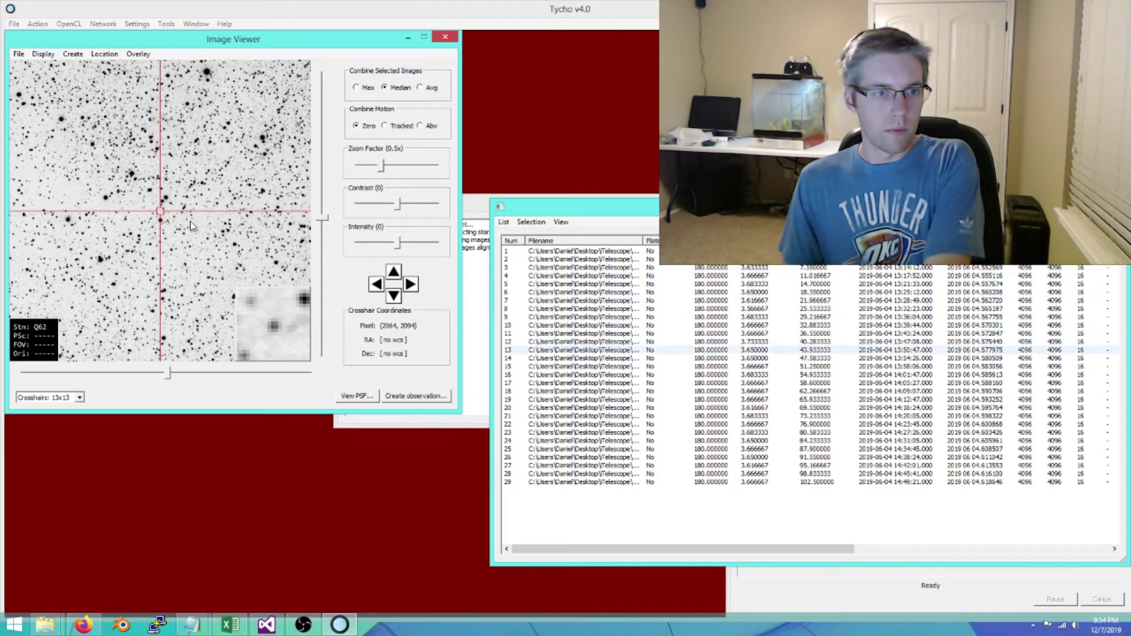
key(Down)
key(Down)
key(Down)
key(Down)
key(Down)
key(Down)
key(Down)
key(Down)
key(Down)
key(Down)
key(Down)
key(Down)
key(Down)
key(Down)
key(Down)
key(Down)
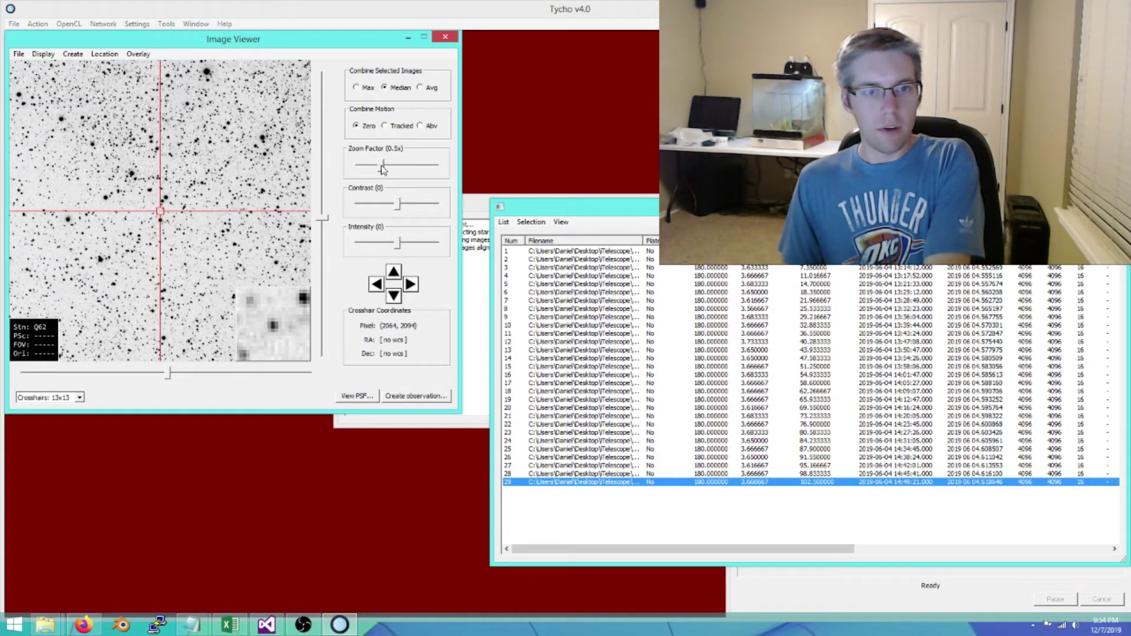
Set the zoom factor to 0.125x and pan across image 29 to examine the whole frame and its edges
drag(383, 169, 358, 167)
drag(131, 255, 152, 215)
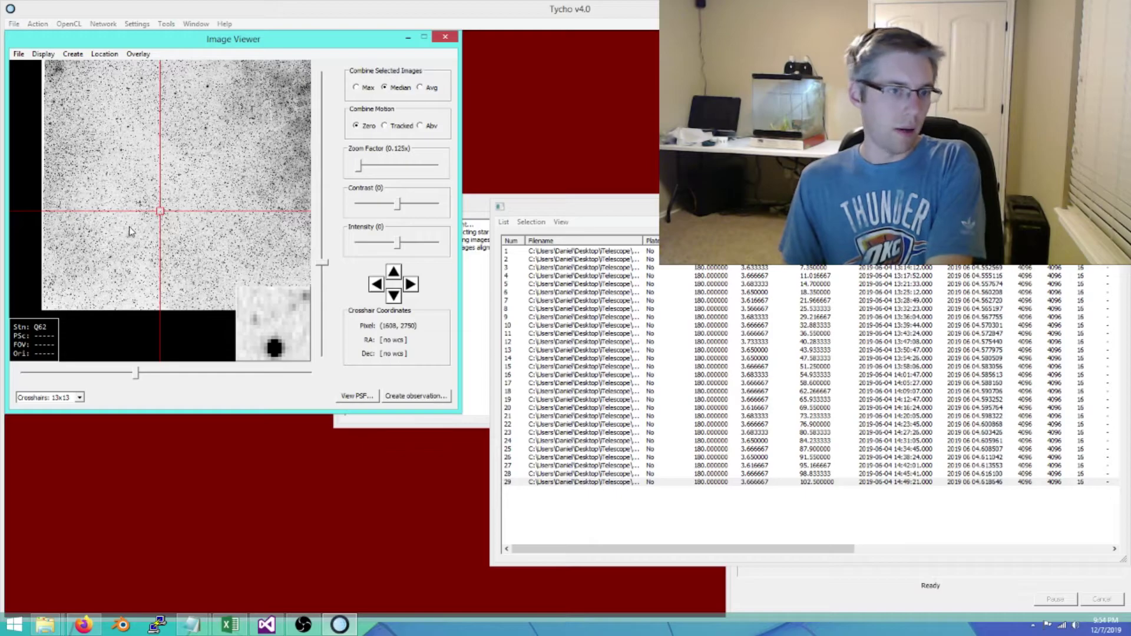
drag(139, 255, 154, 237)
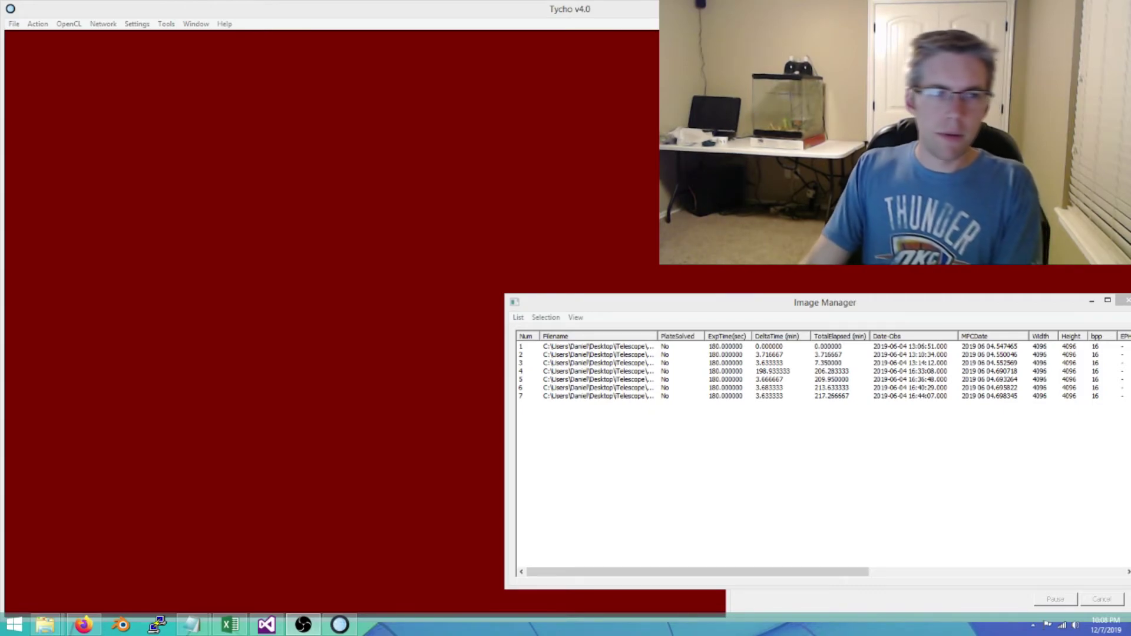
Check the distortion correction and triangle options in the PixInsight alignment configuration
click(141, 25)
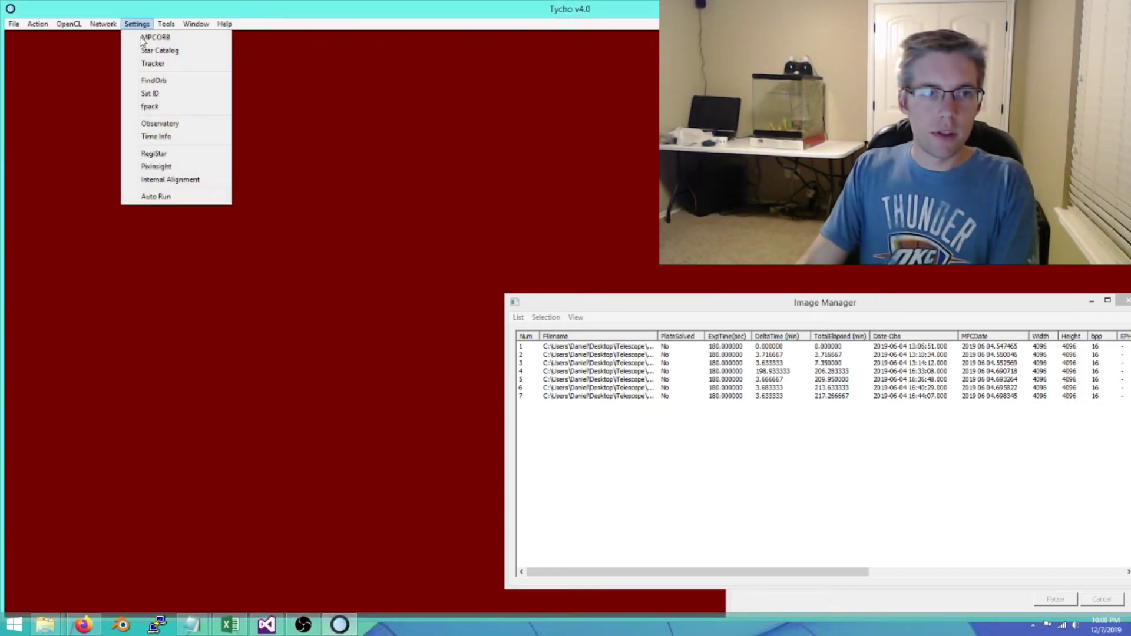
click(193, 167)
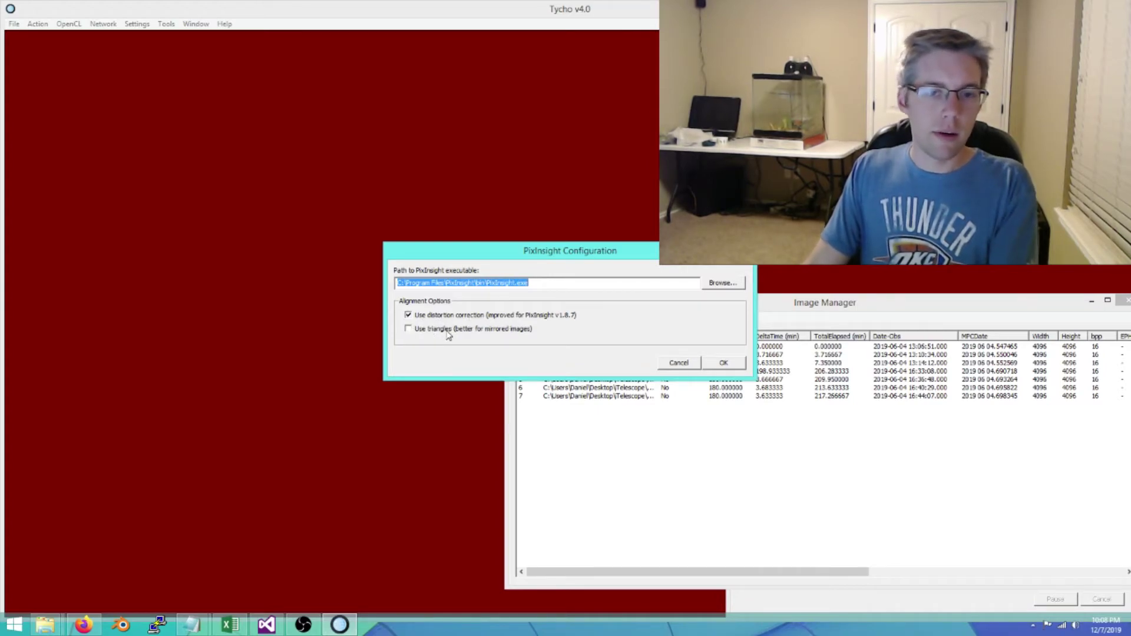
click(677, 363)
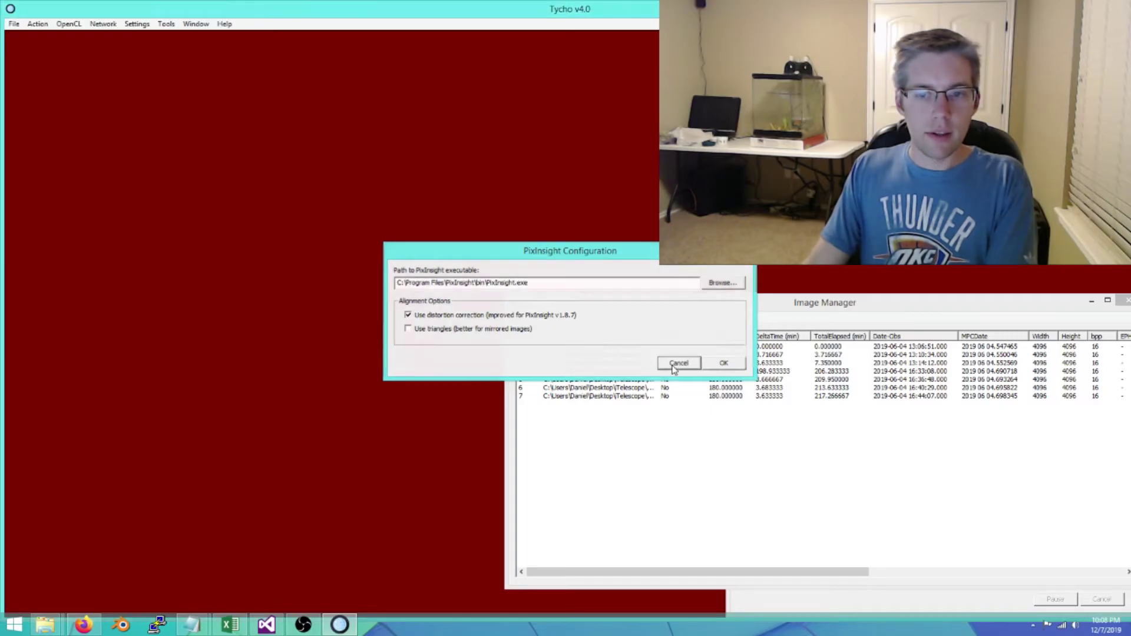
Run the PixInsight alignment on the seven loaded images
drag(558, 311, 525, 324)
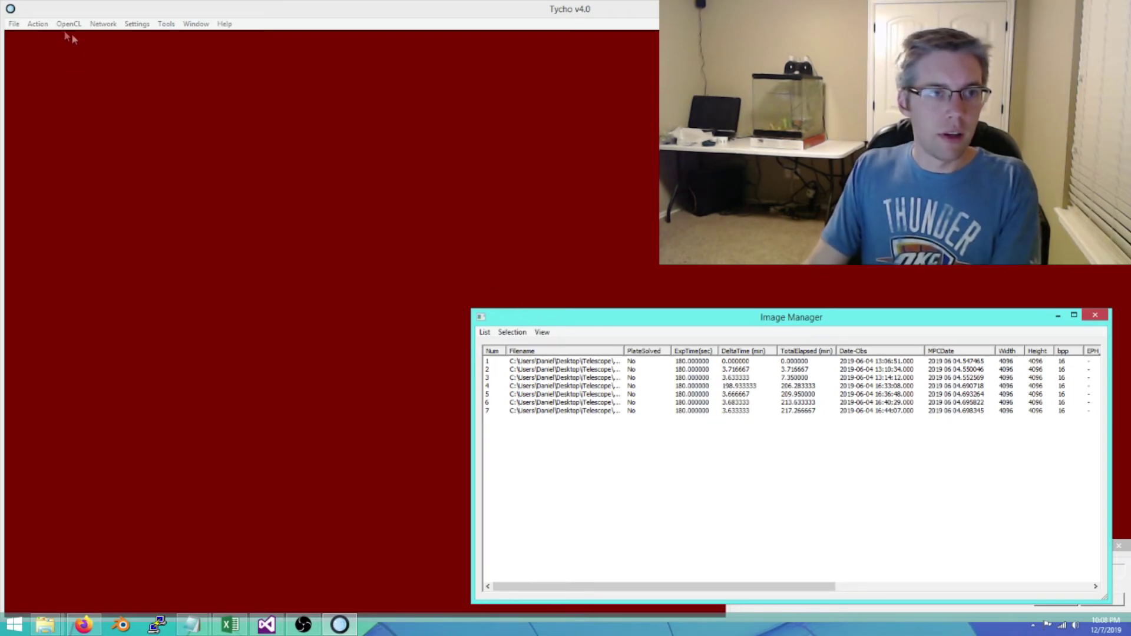
click(37, 24)
click(37, 24)
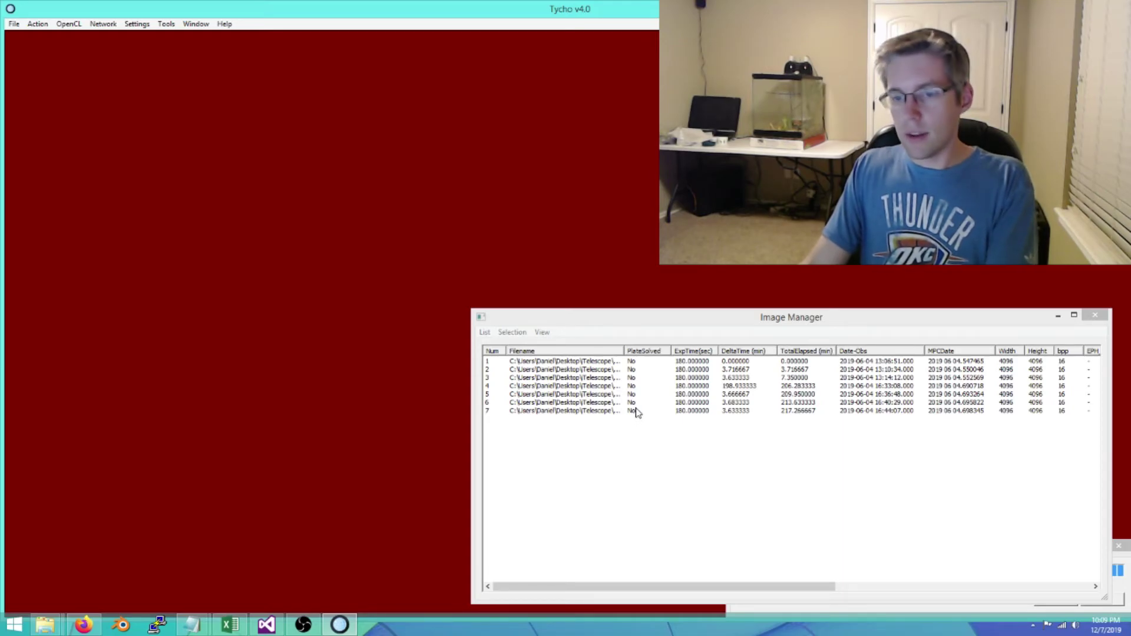
Open image 7 in the image viewer and center the crosshair on the corner star at pixel X 313, Y 3822, at 1x zoom
double_click(636, 412)
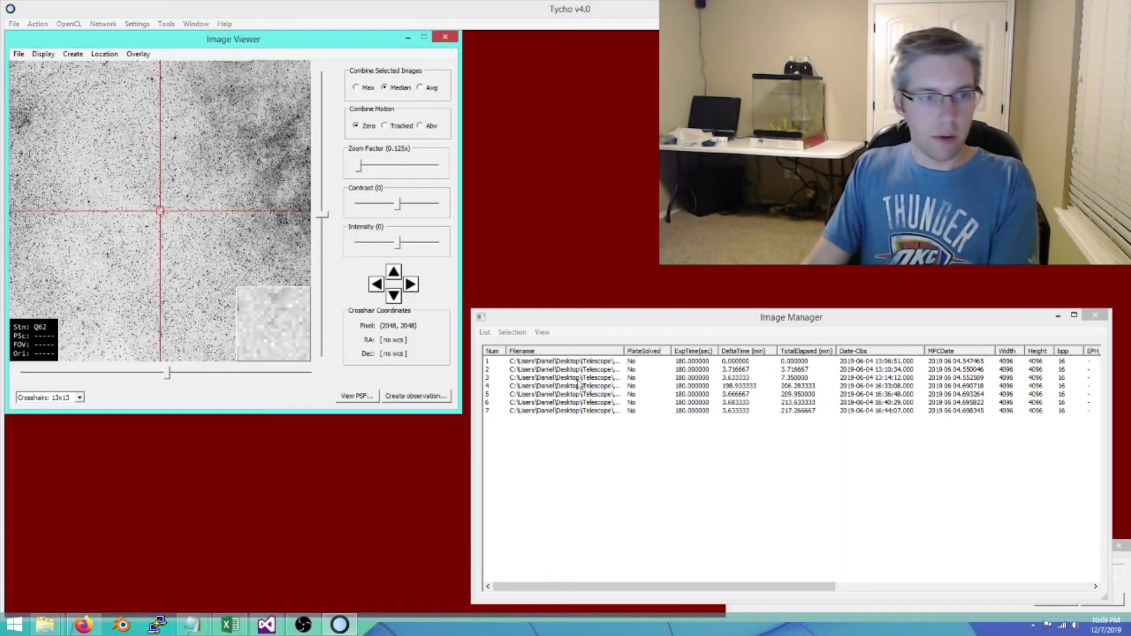
click(106, 54)
click(130, 80)
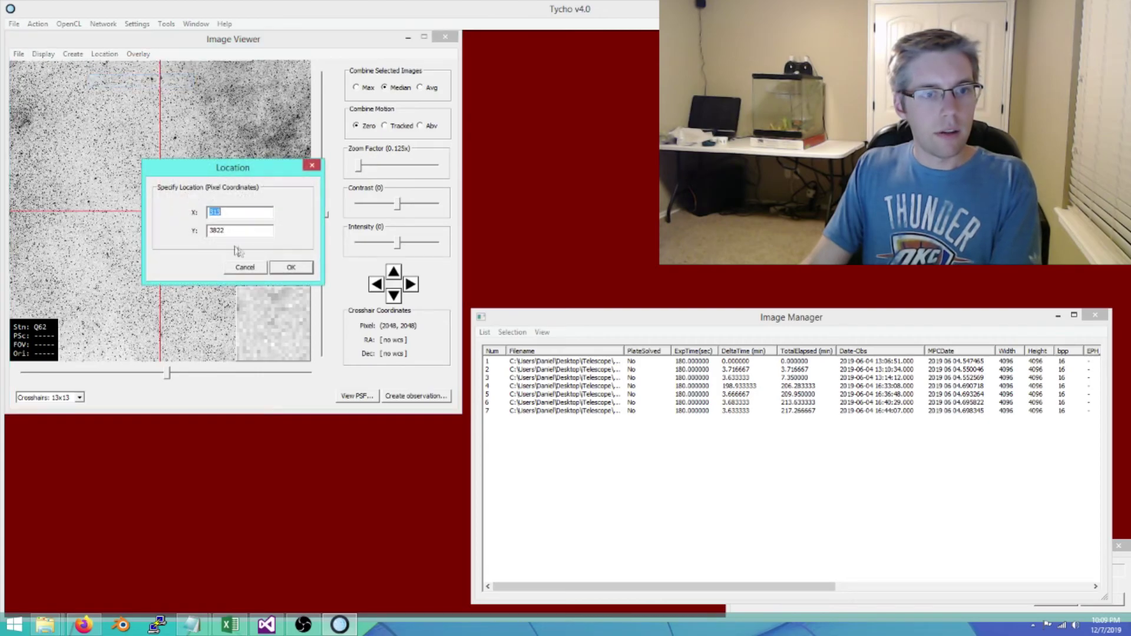
click(303, 271)
drag(359, 166, 388, 174)
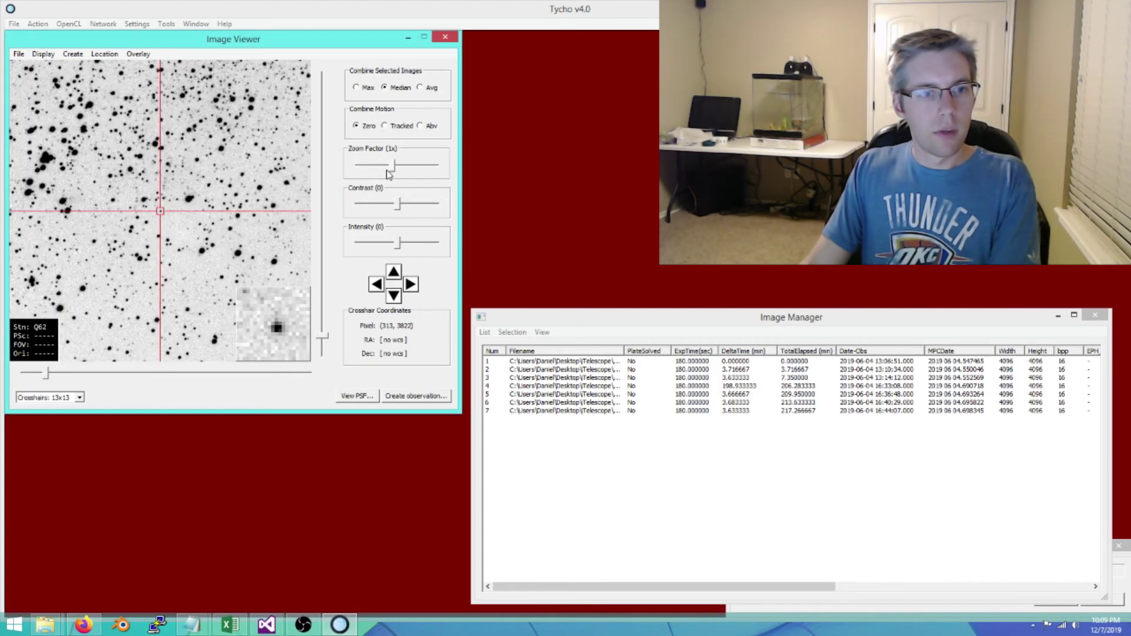
View images 1 through 7 one after another, watching the corner star for movement between frames
click(519, 361)
click(518, 369)
click(515, 377)
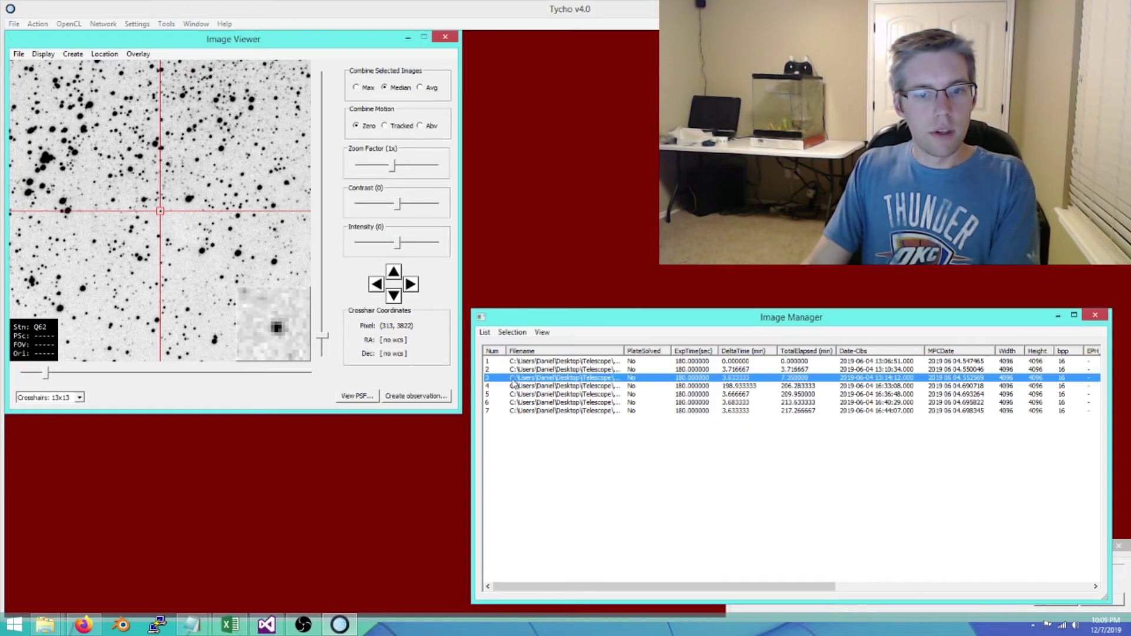
click(549, 385)
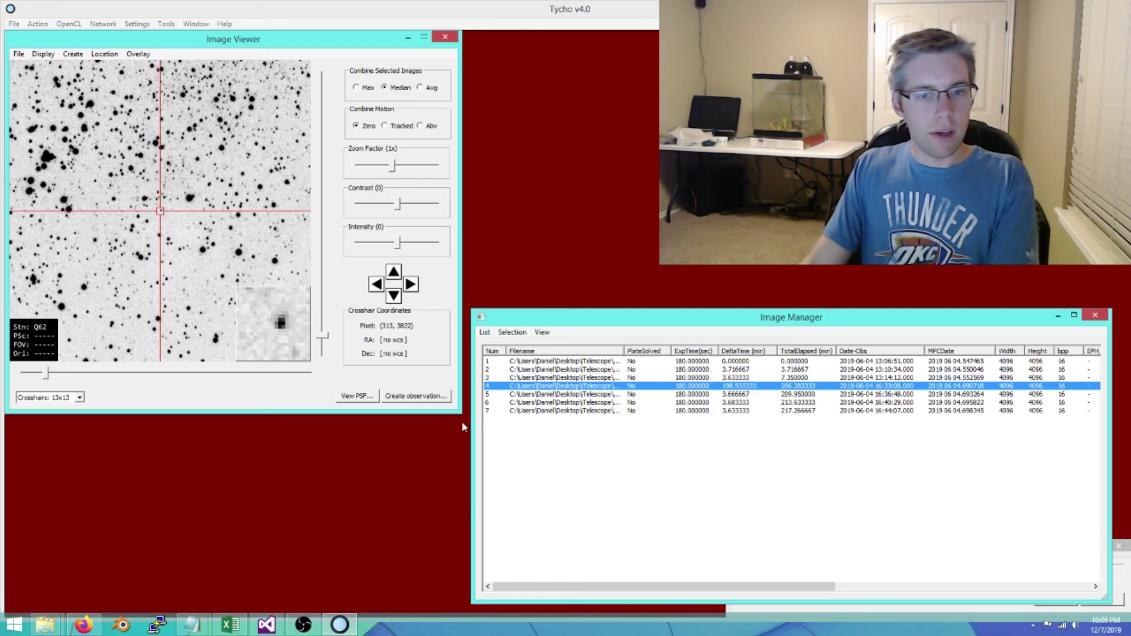
click(505, 394)
click(507, 403)
click(509, 411)
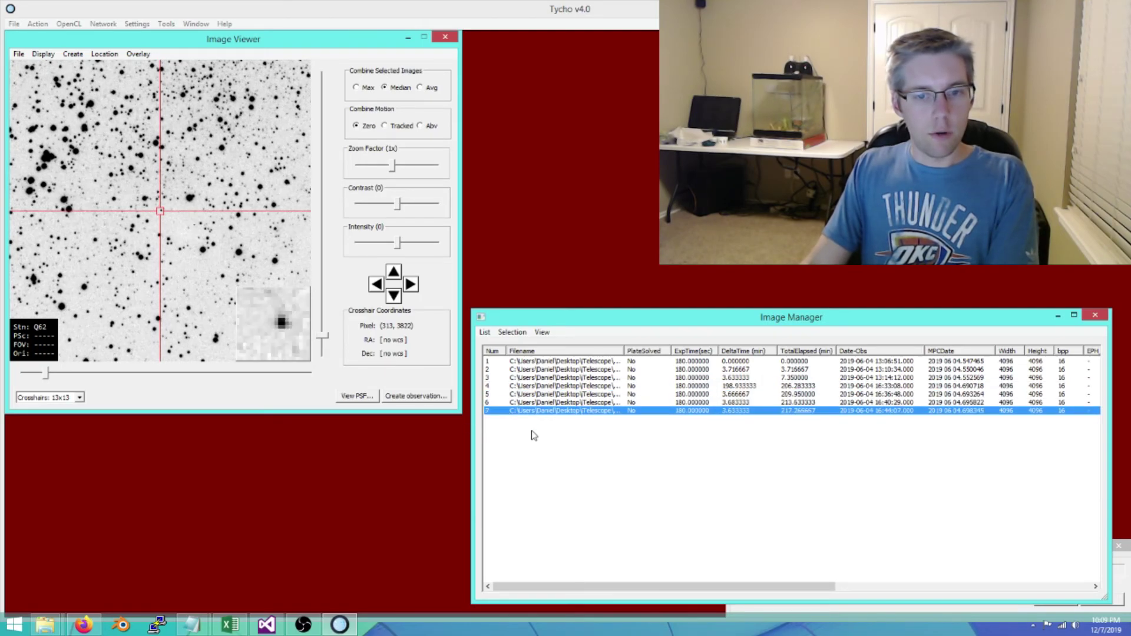
click(532, 430)
click(522, 402)
click(529, 412)
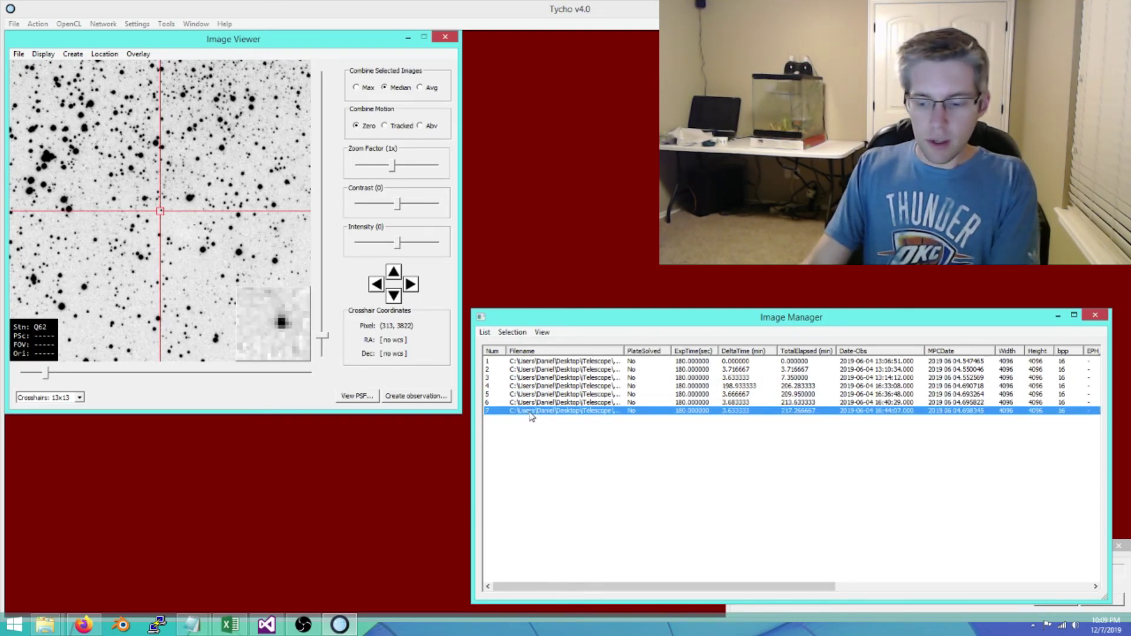
Jump repeatedly between the first and last images of the set, ending on image 7, to compare the corner star's position
key(Up)
key(Up)
key(Home)
key(Down)
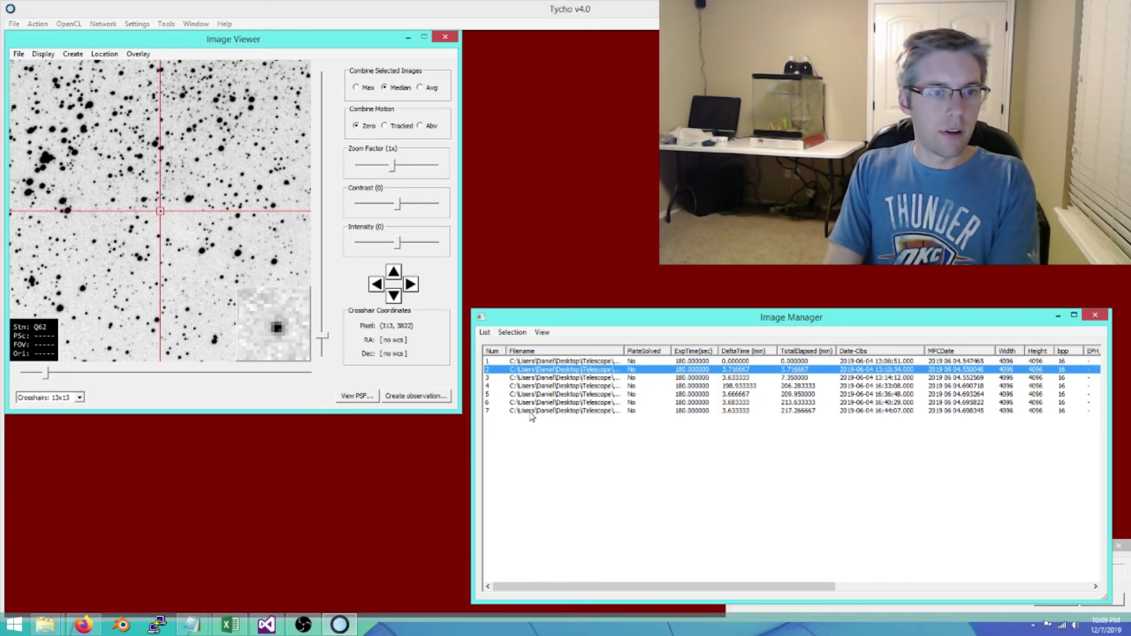
key(Down)
key(End)
key(Up)
key(Up)
key(Up)
key(Home)
key(Down)
key(Down)
key(Down)
key(End)
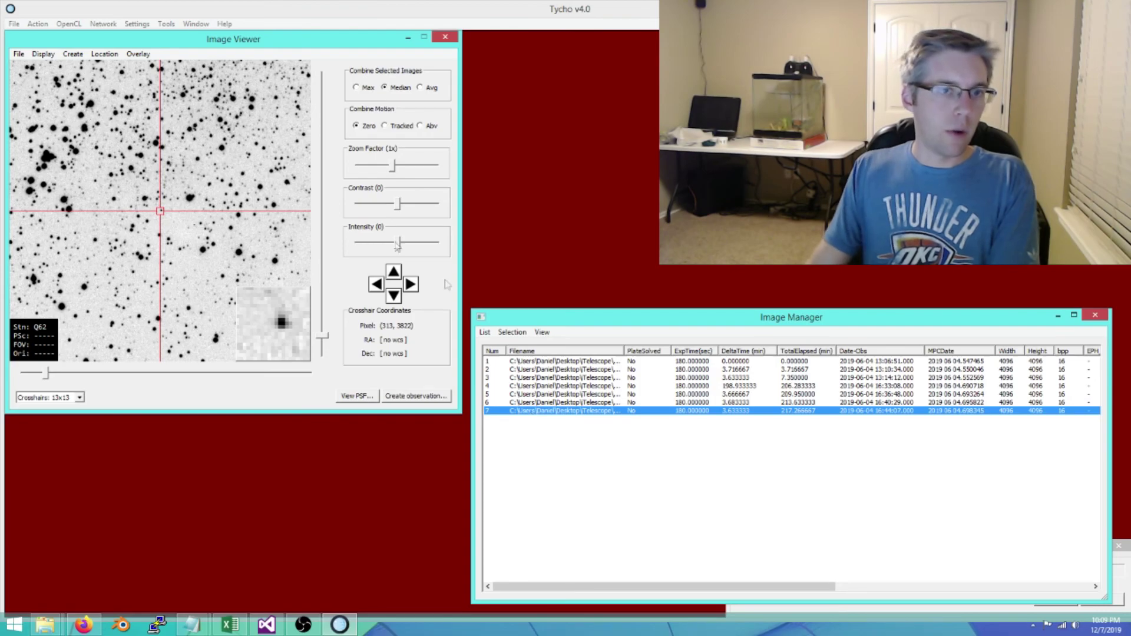
Review the PixInsight distortion correction setting again after comparing the corner stars
click(136, 23)
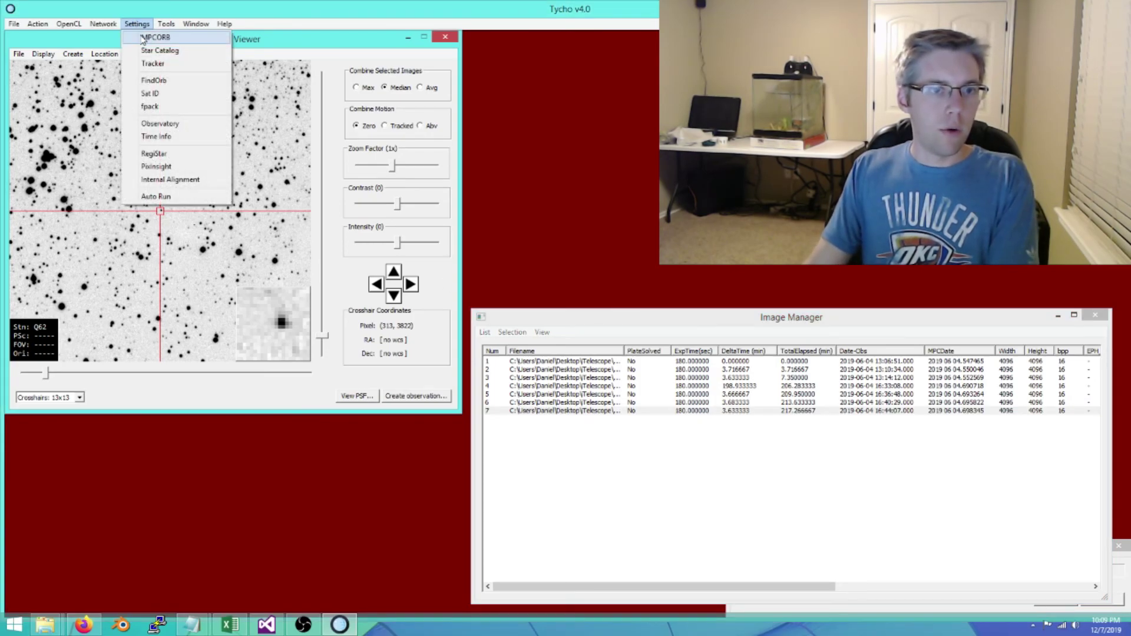
click(155, 154)
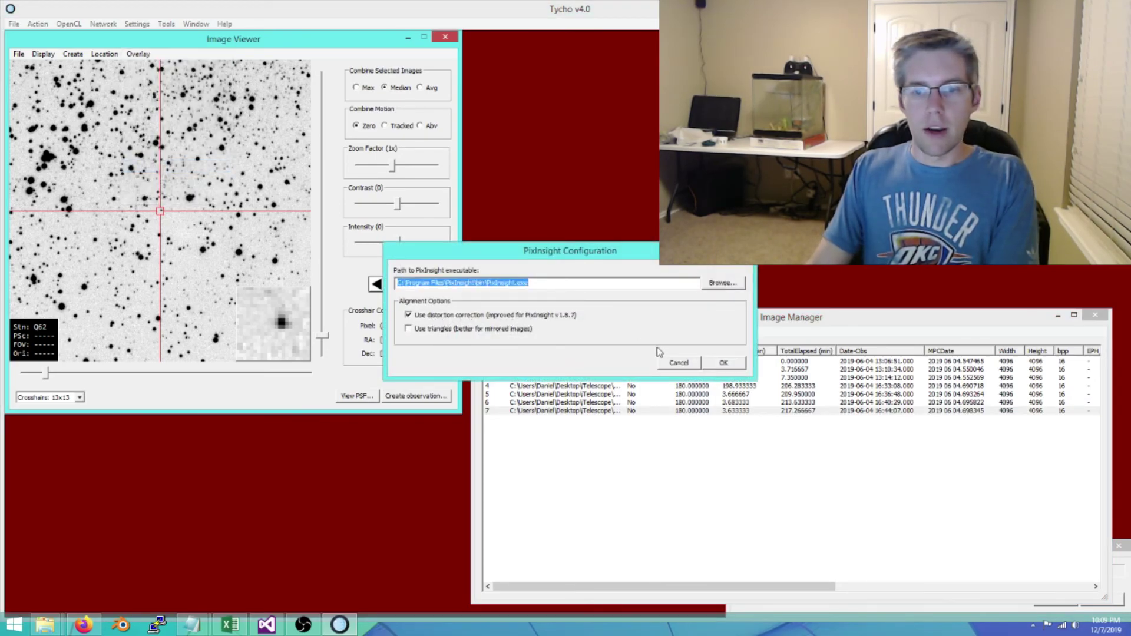
click(681, 364)
Step back from image 7 to image 1, set the zoom factor to 0.125x and pan to examine the whole frame
click(553, 415)
key(Up)
key(Up)
key(Up)
key(Up)
key(Up)
key(Up)
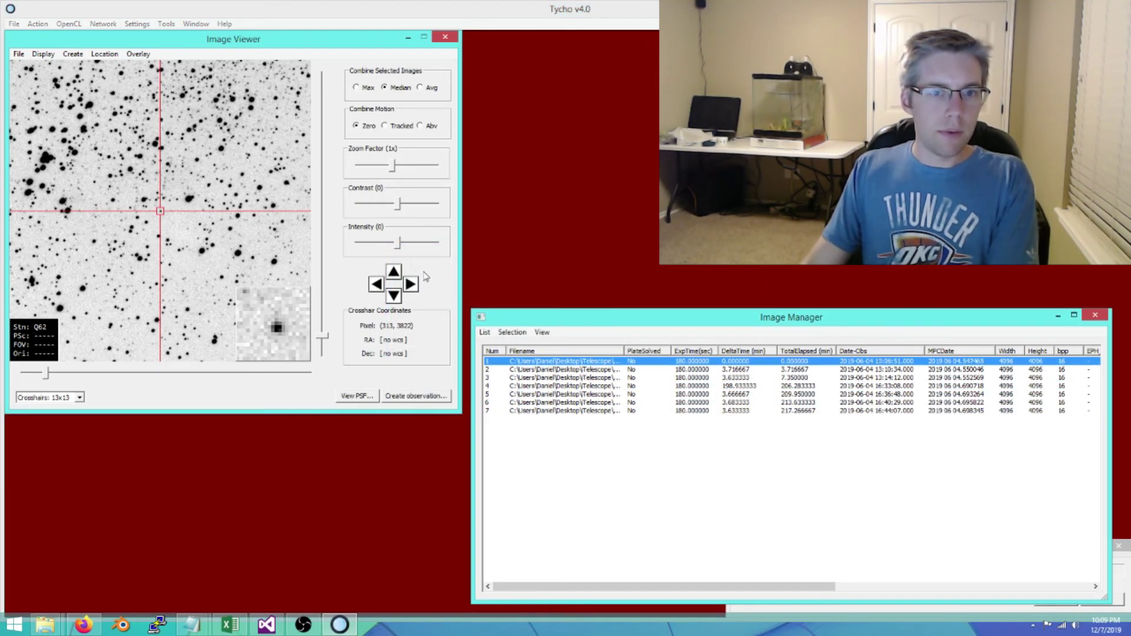
drag(393, 166, 362, 168)
drag(253, 124, 178, 210)
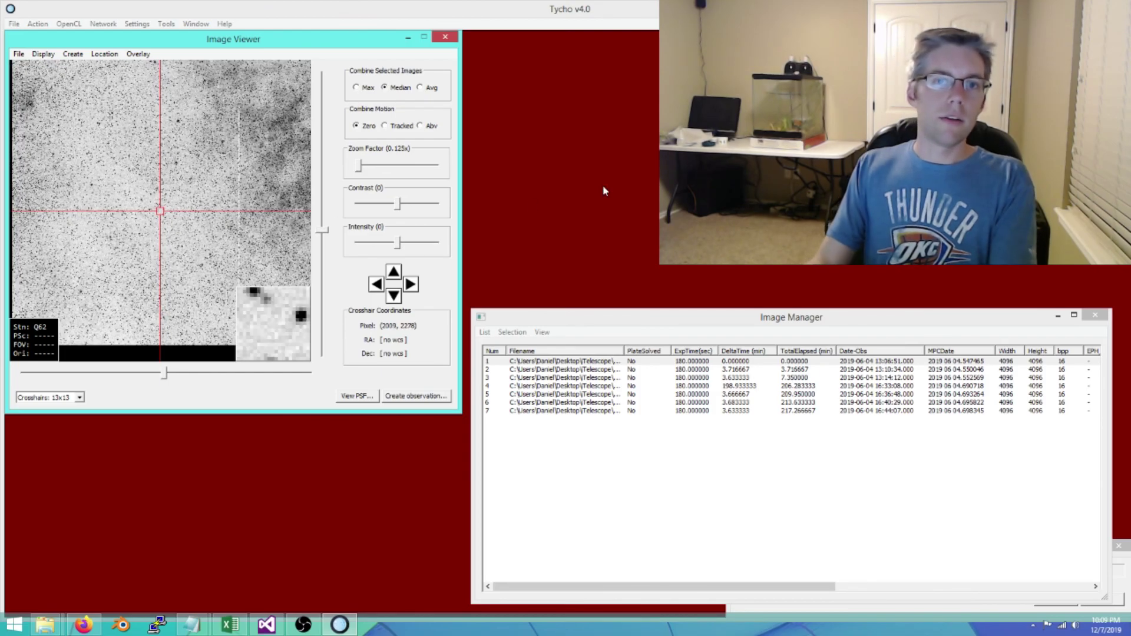